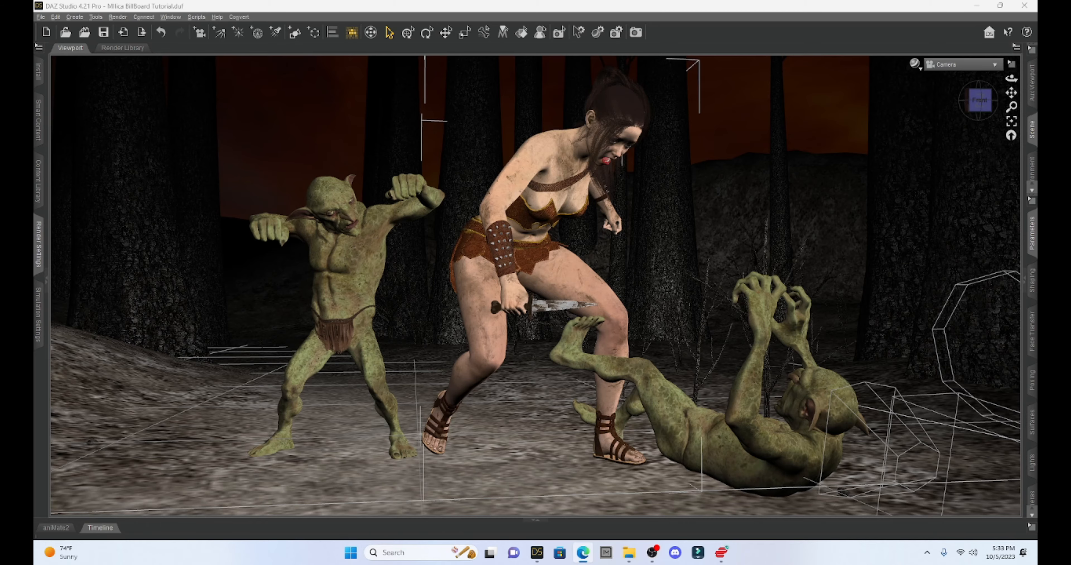
Switch to the Daz 3D store in the browser and view the Now-Crowd Billboards - Autumn in the City - Women product from the billboards results
left_click(583, 552)
left_click(725, 27)
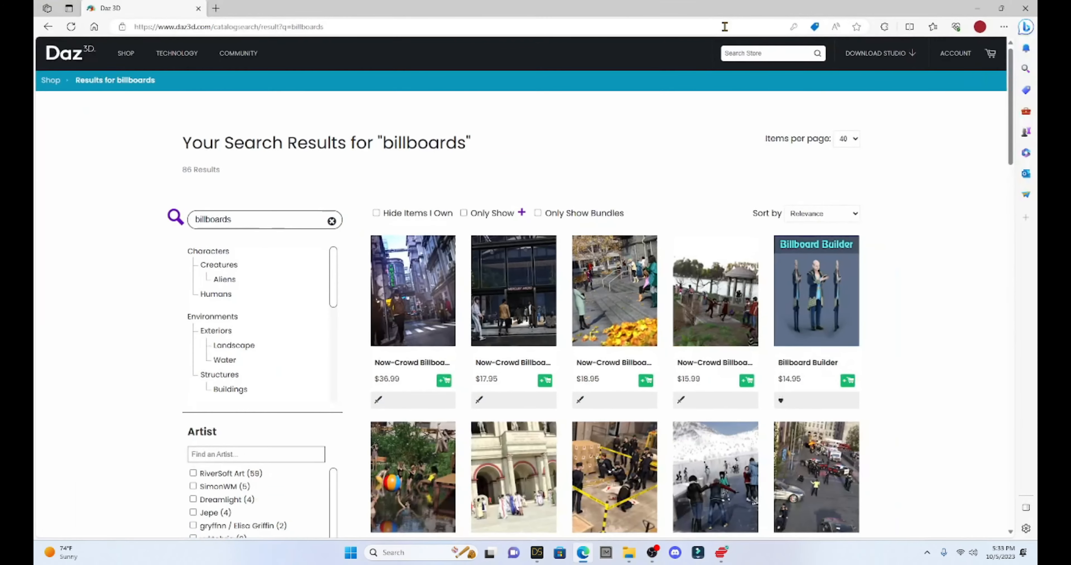
scroll(491, 444, "down", 2)
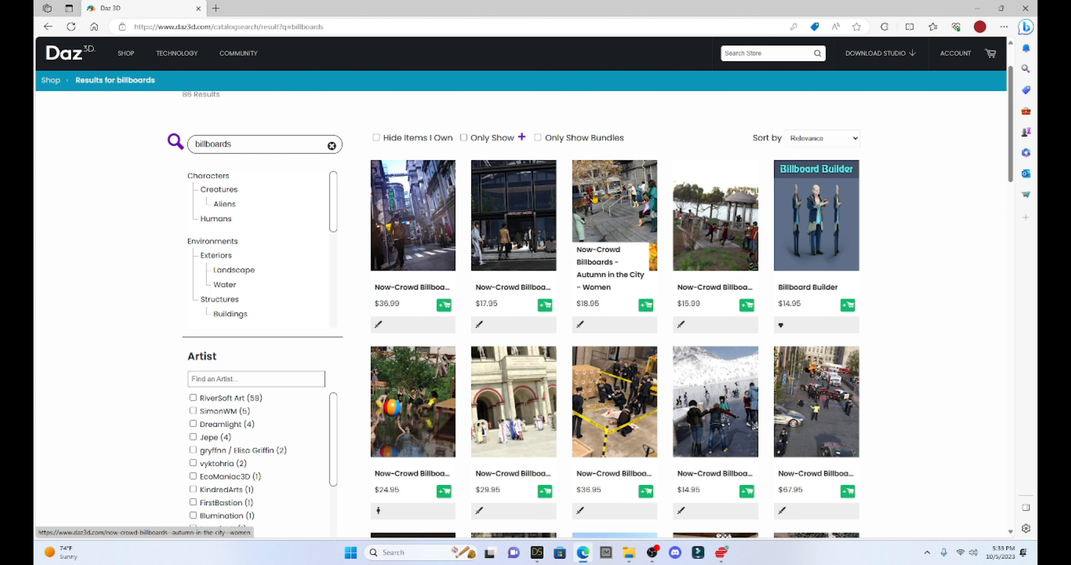
left_click(614, 208)
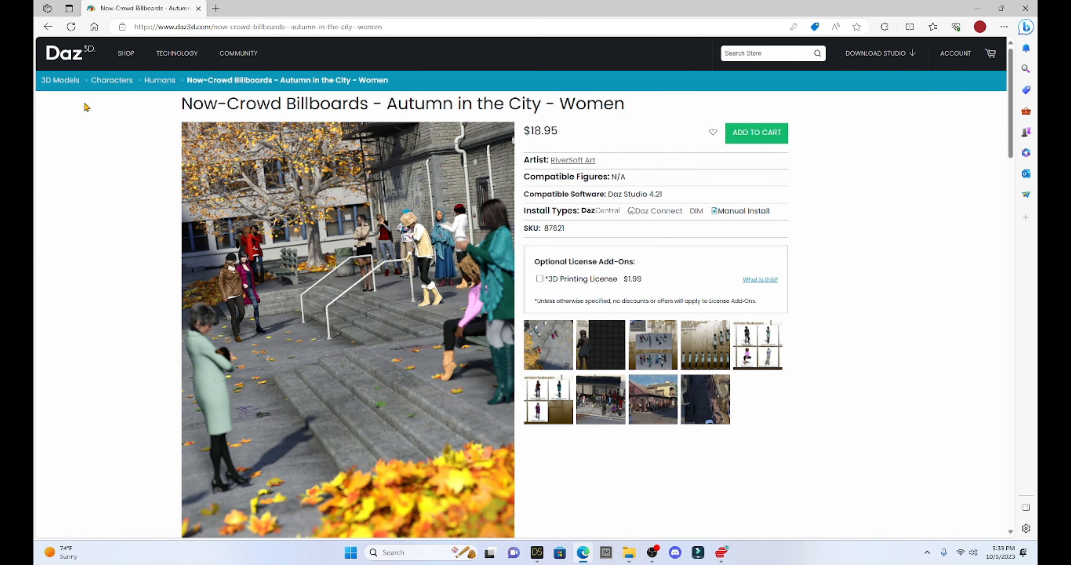
left_click(47, 30)
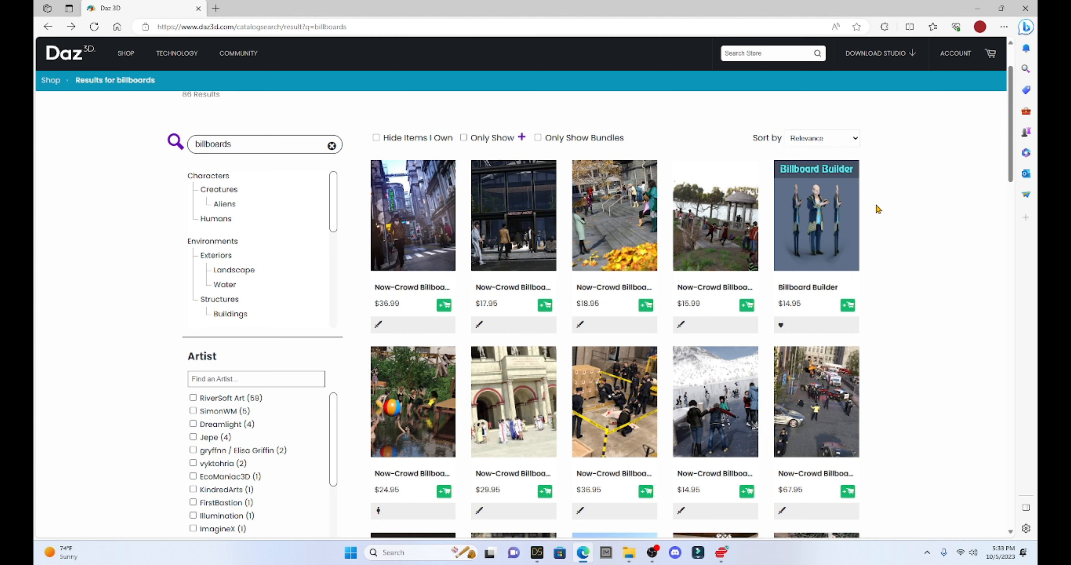
View the Billboard Builder product page and its zombie-army preview image
left_click(814, 227)
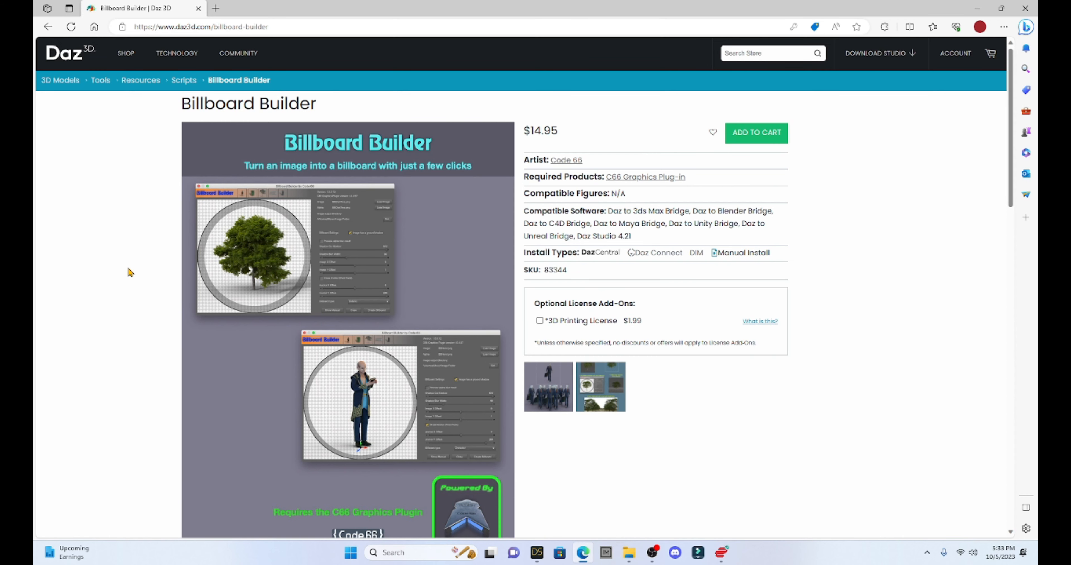
left_click(546, 385)
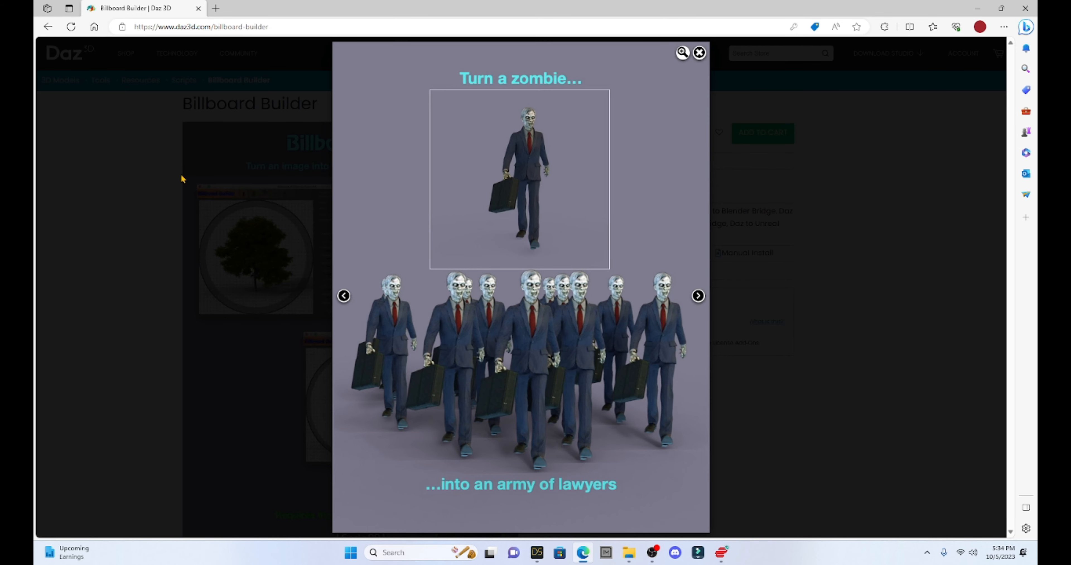
left_click(699, 53)
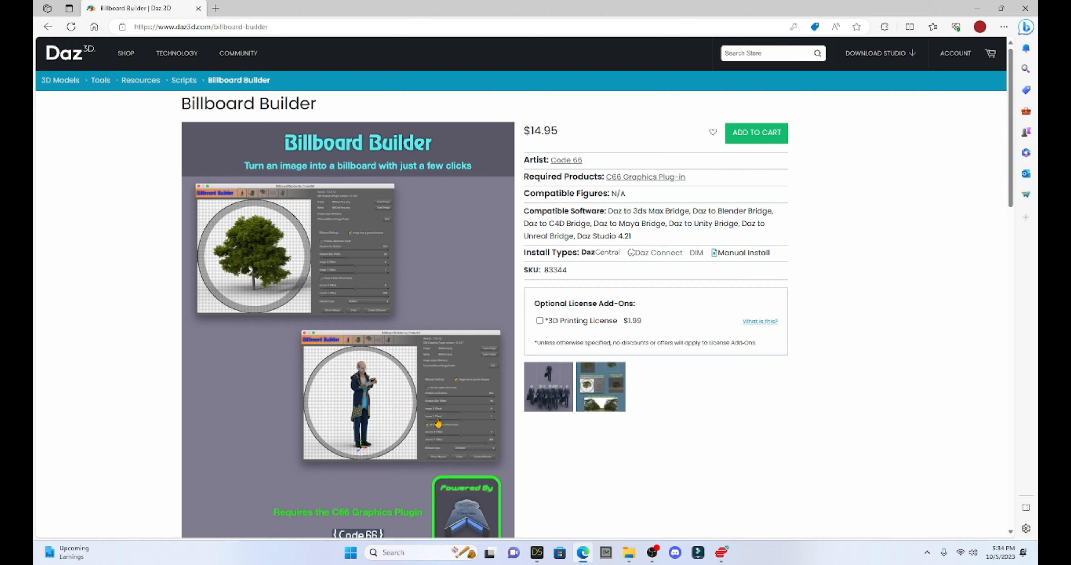
Switch to DAZ Studio and bring up the scene's node list, parameters and render settings
left_click(537, 553)
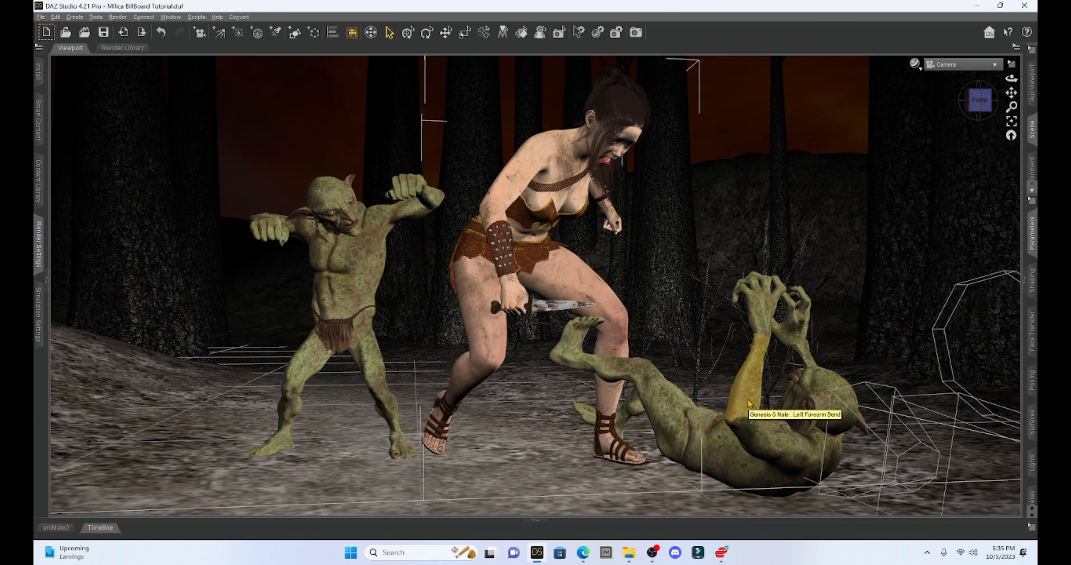
left_click(1024, 285)
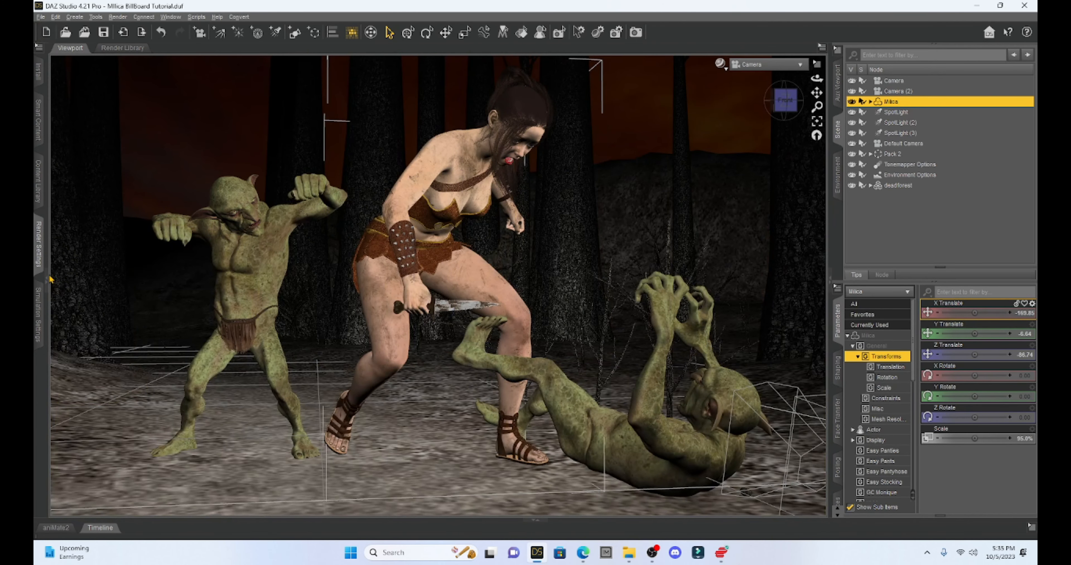
left_click(49, 277)
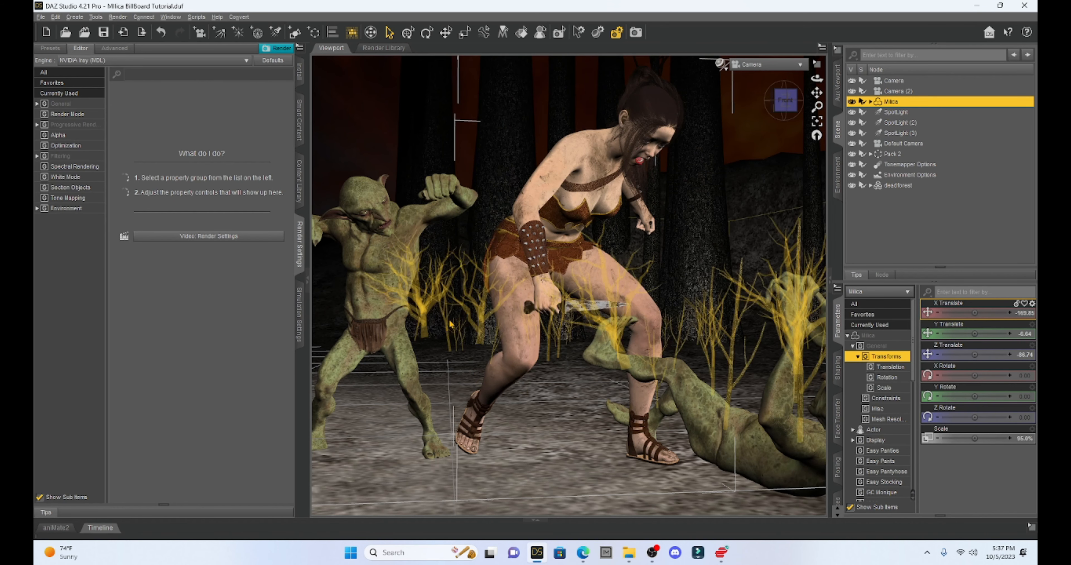
Open the scene Milica BillBoard GOBLIN Tutorial.duf, discarding changes to the current scene
left_click(41, 17)
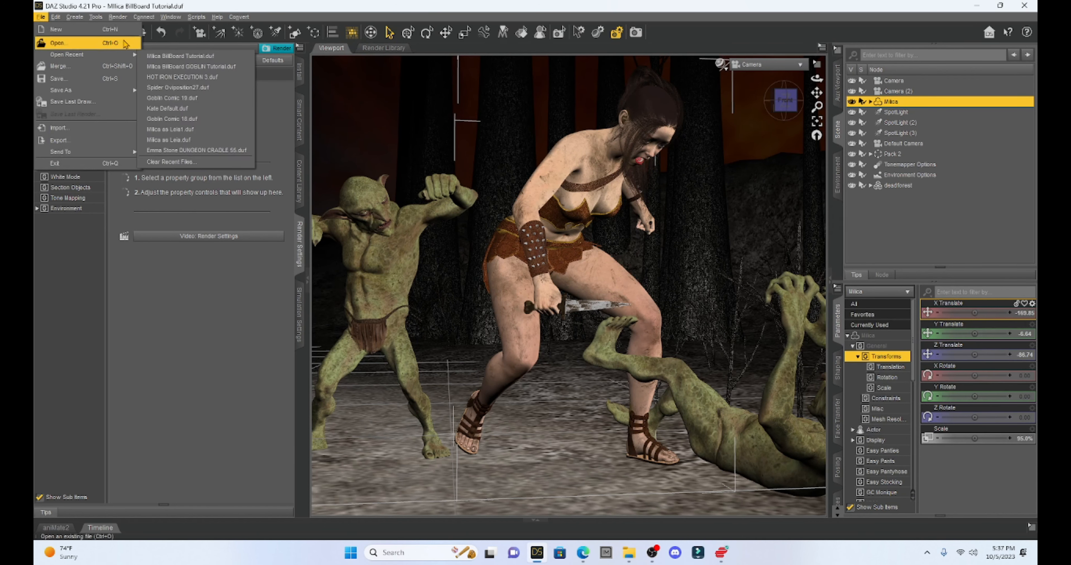
left_click(58, 42)
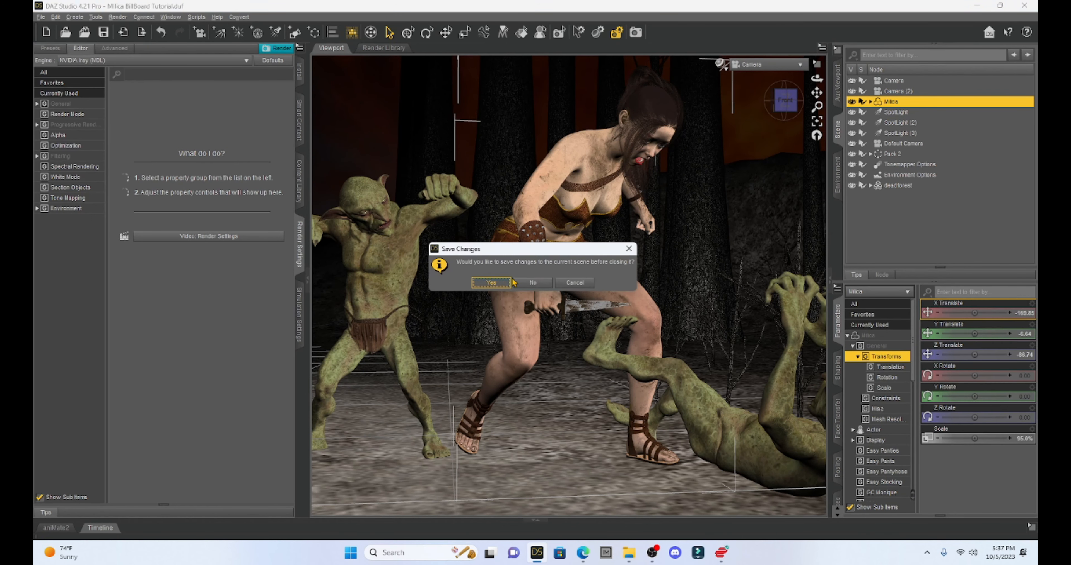
left_click(532, 283)
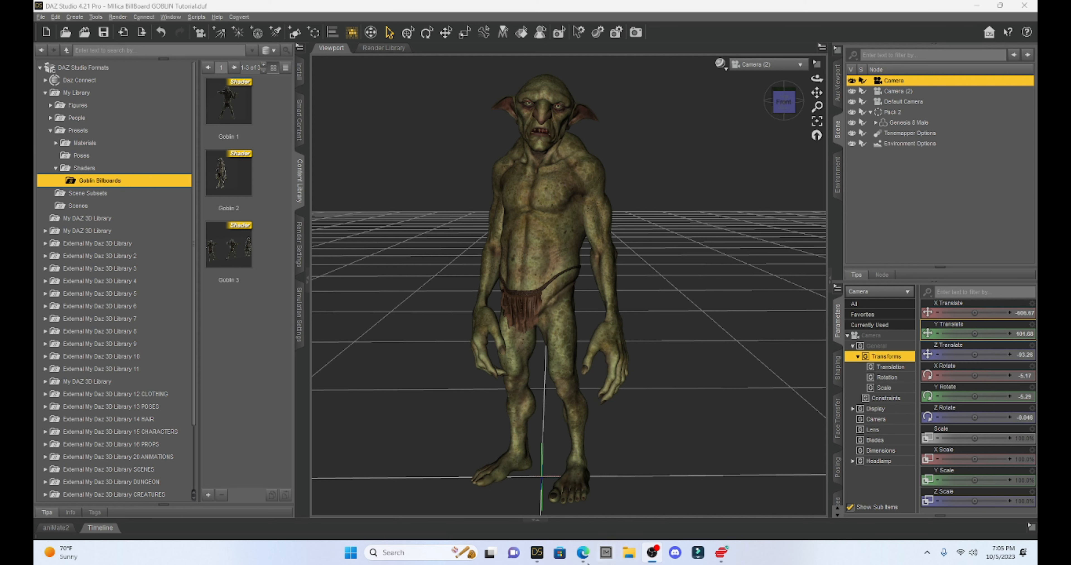
Frame the whole goblin from head to feet in the Camera (2) view
left_click(783, 107)
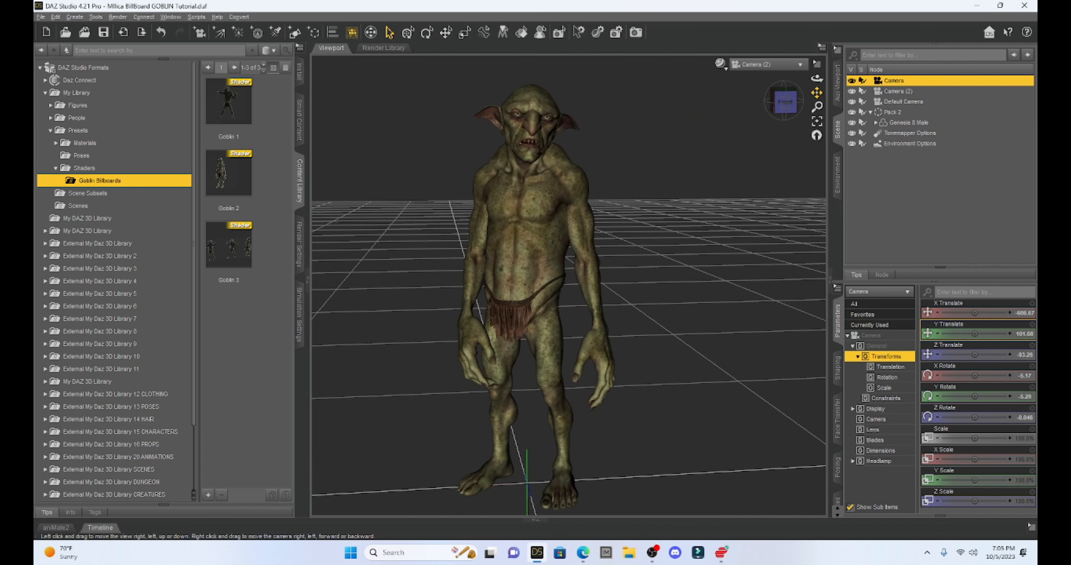
left_click_drag(817, 92, 836, 97)
scroll(736, 219, "up", 1)
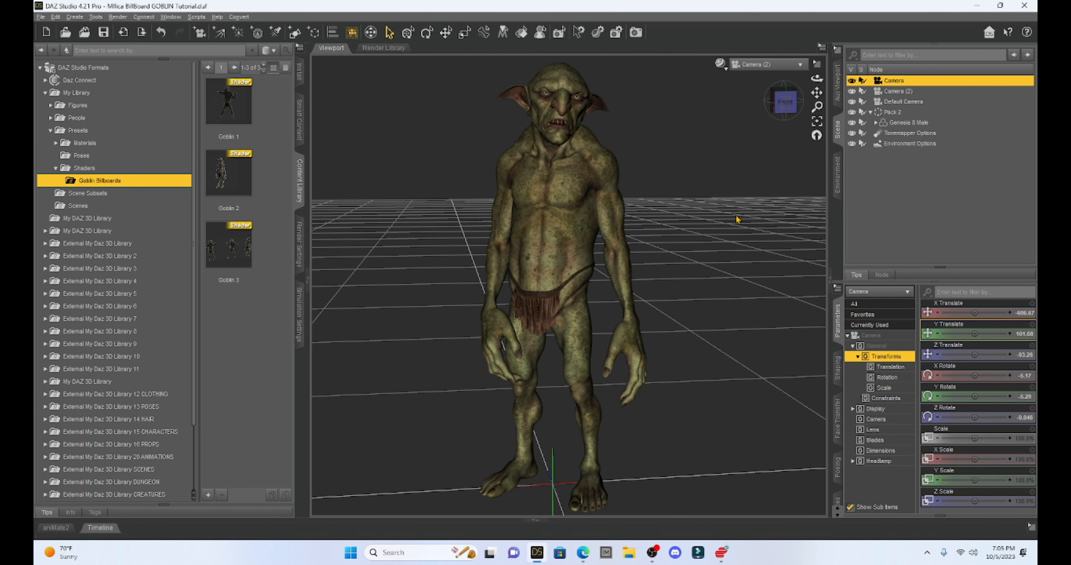
scroll(164, 430, "down", 2)
scroll(163, 432, "up", 2)
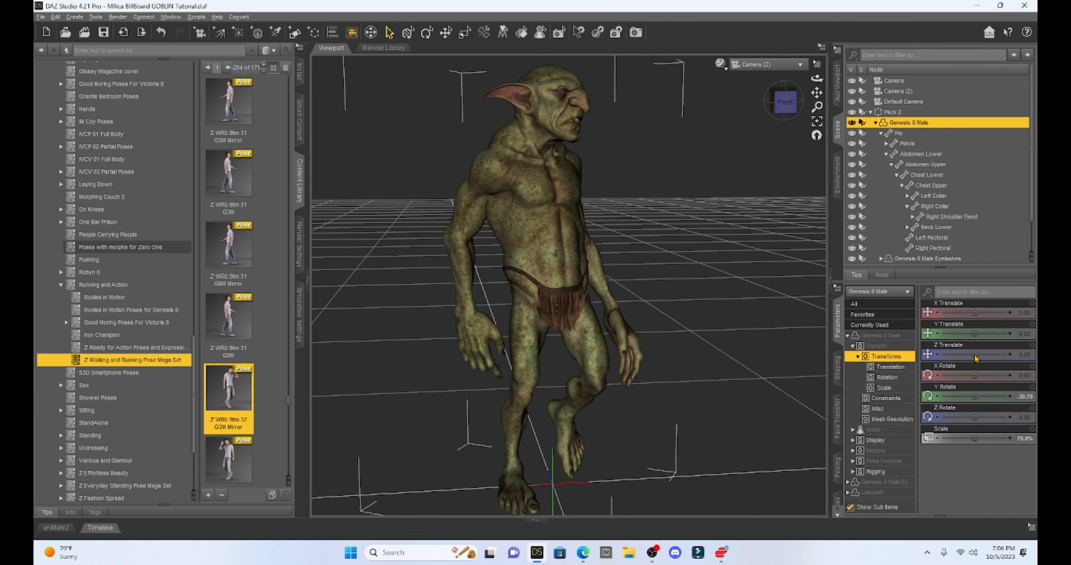
Rotate the goblin on Y to face the camera, and set his head's Bend to about 9.5, Twist to -22 and Side-Side to about 4.8
left_click_drag(986, 400, 960, 397)
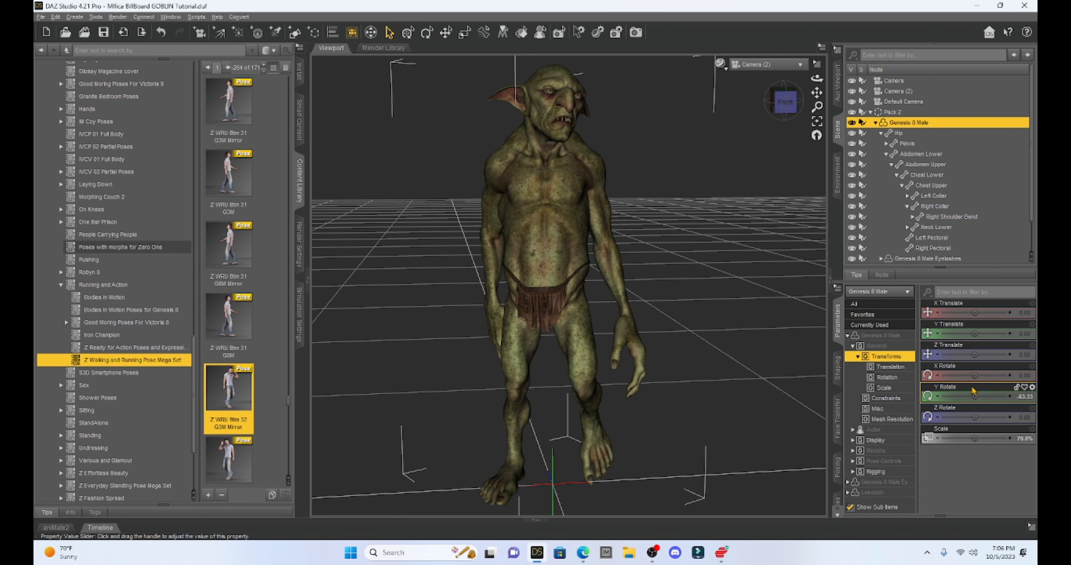
left_click(548, 115)
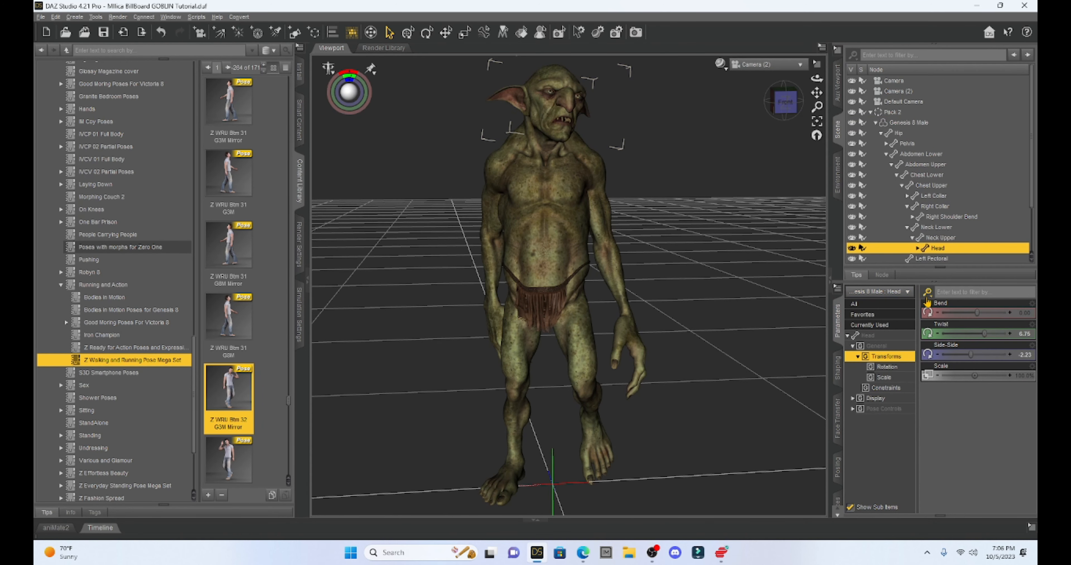
left_click_drag(984, 339, 994, 313)
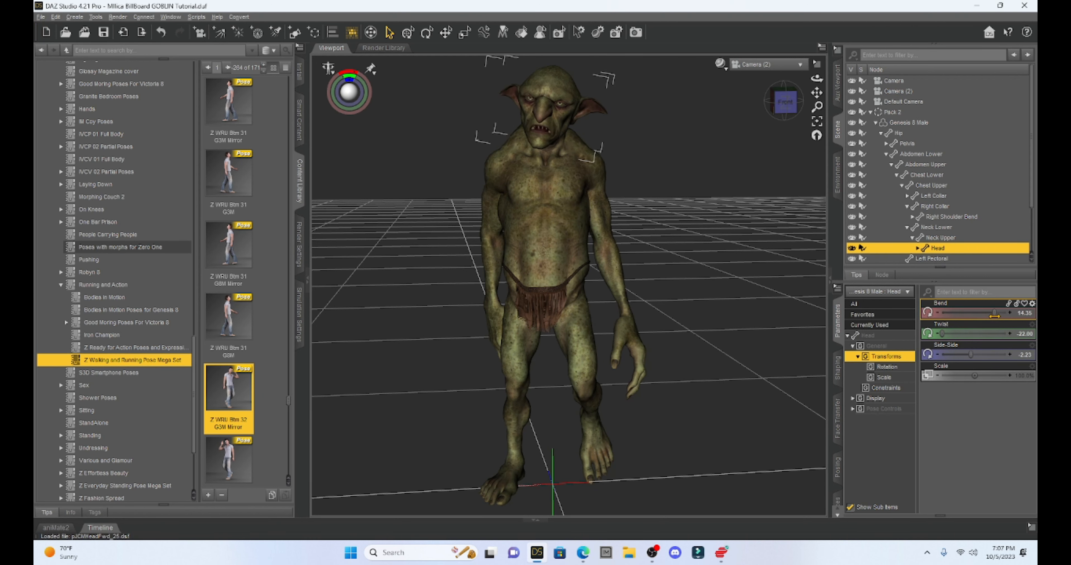
left_click_drag(971, 355, 982, 355)
left_click_drag(995, 314, 989, 312)
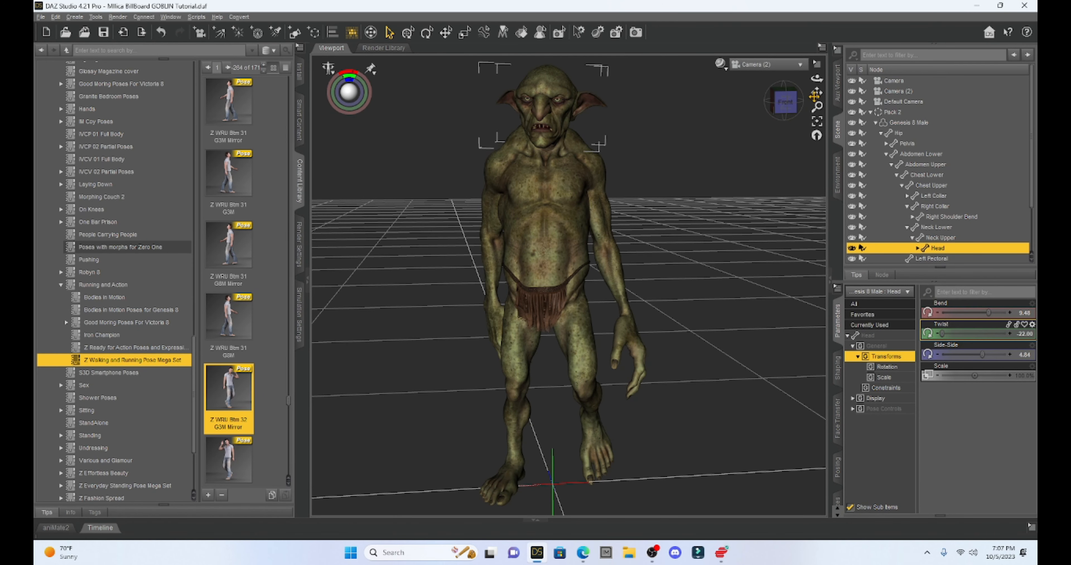
left_click_drag(817, 92, 817, 93)
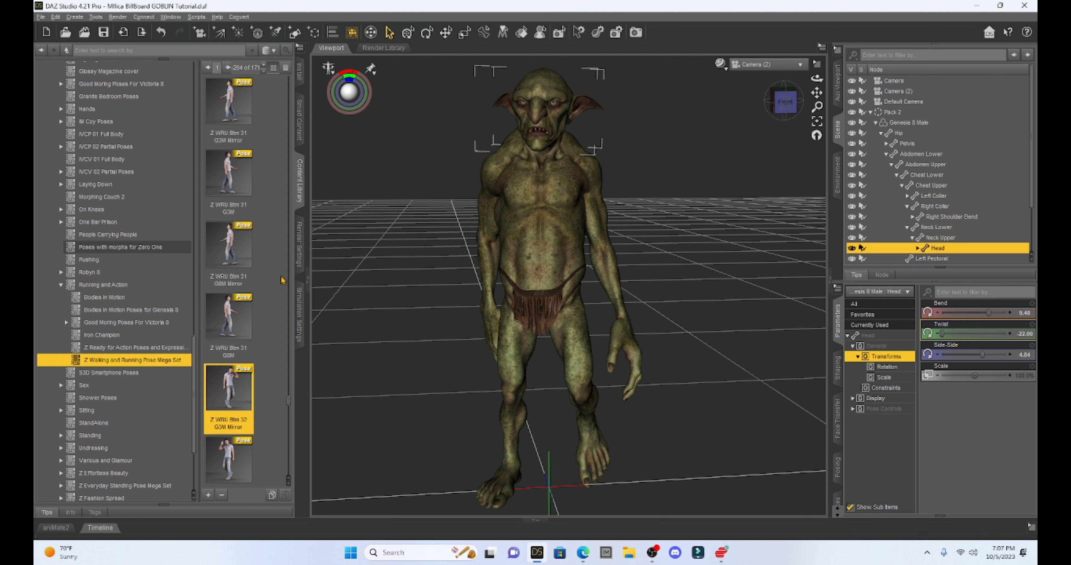
Examine the Environment render settings and the Environment Options node's parameters, including the dome, ground and shadow options
left_click(301, 234)
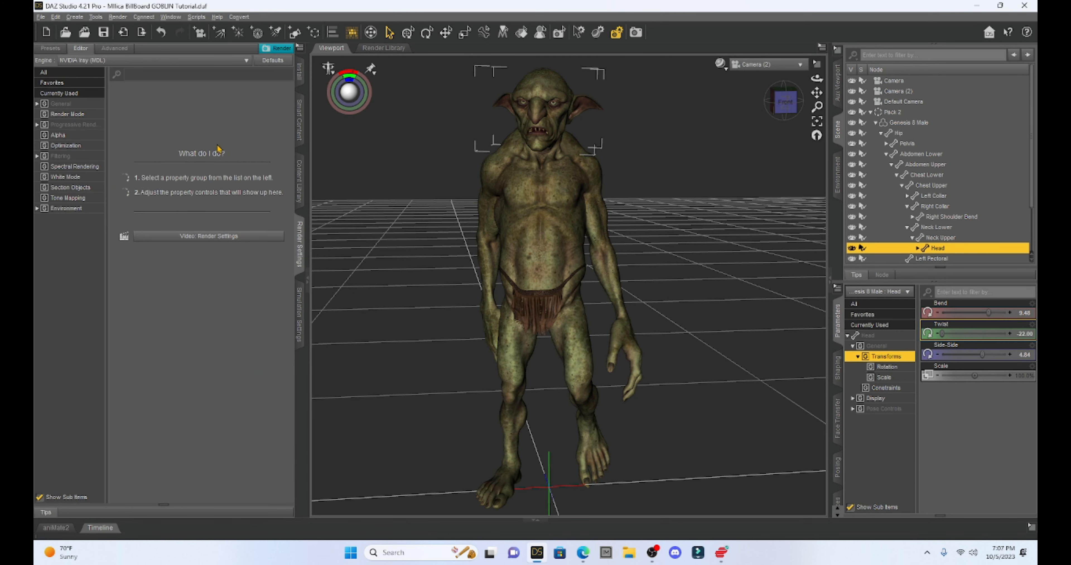
scroll(891, 228, "down", 2)
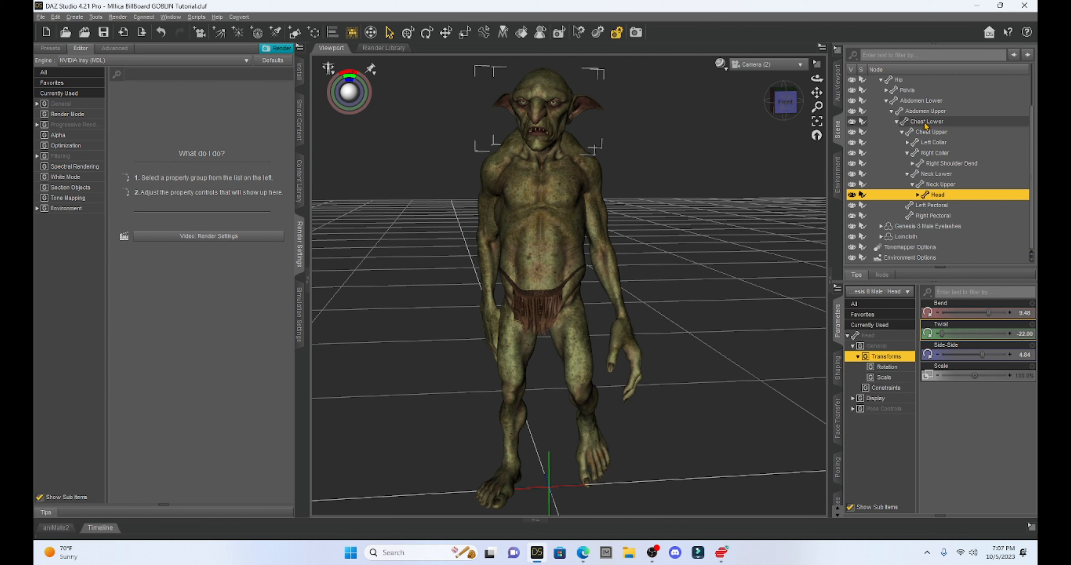
left_click(896, 258)
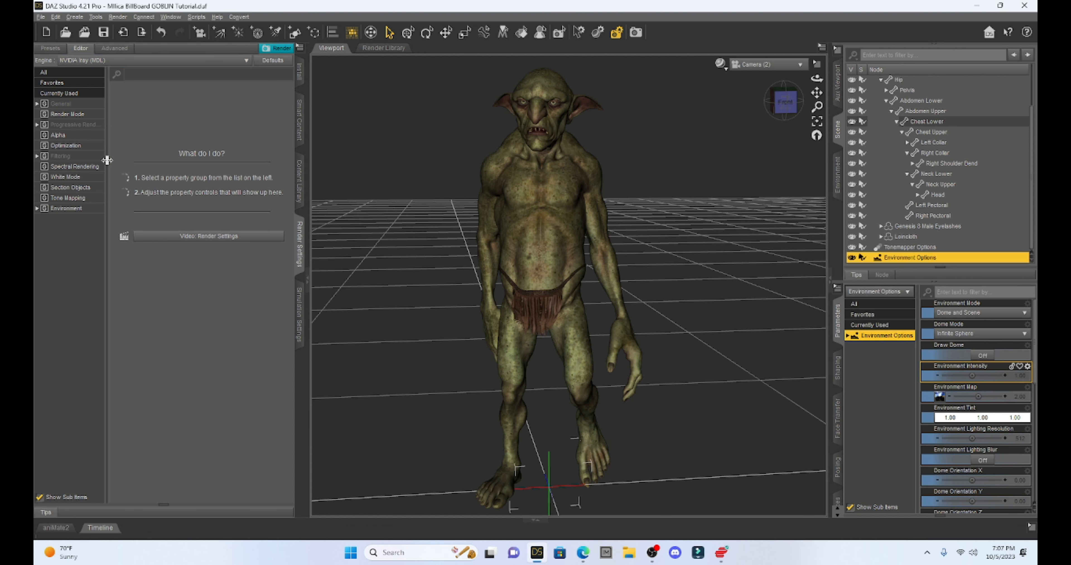
left_click(51, 209)
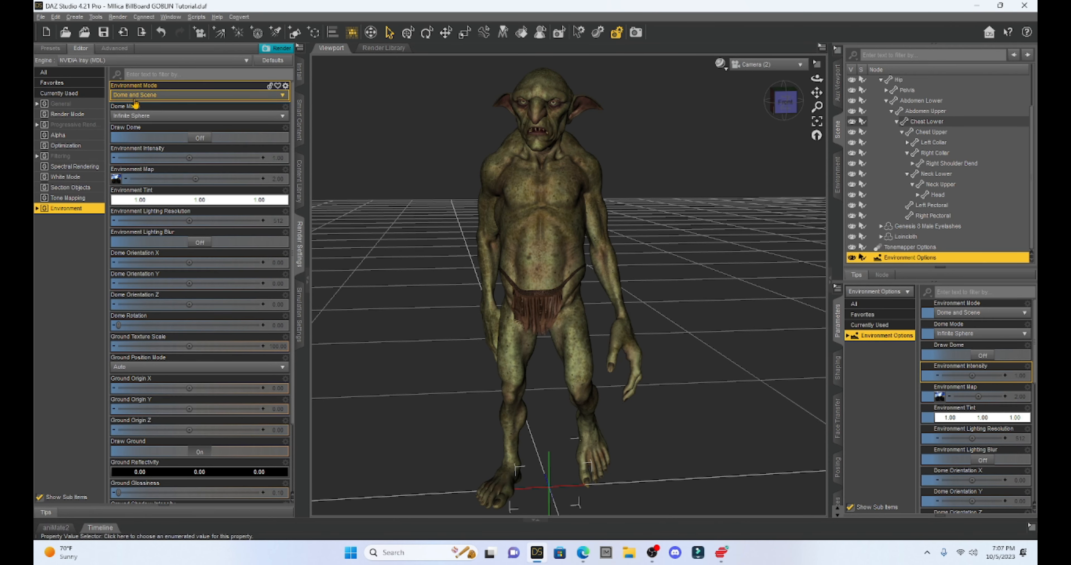
scroll(189, 324, "down", 3)
scroll(189, 324, "down", 1)
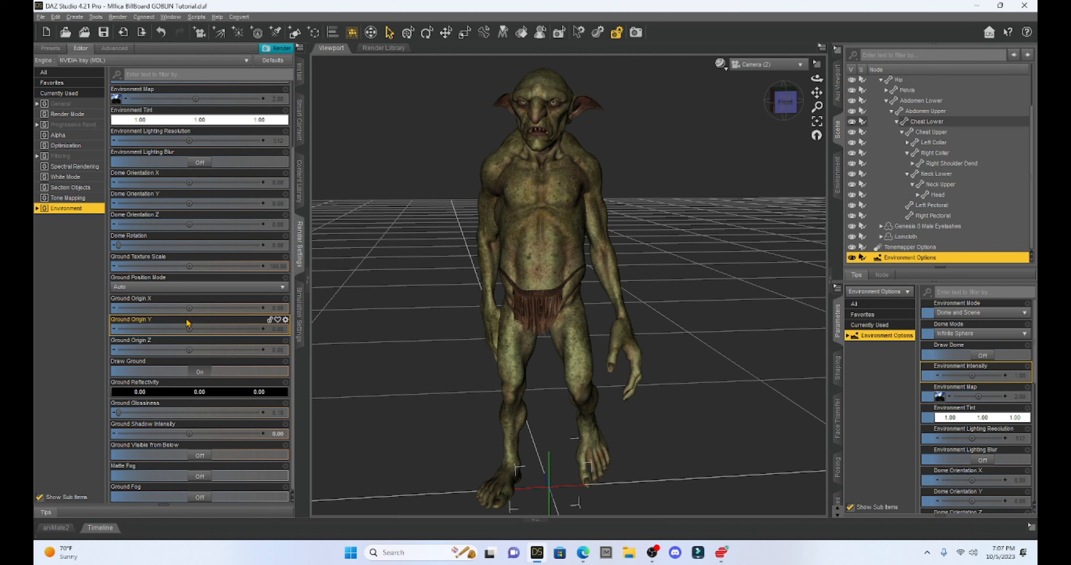
scroll(189, 324, "up", 3)
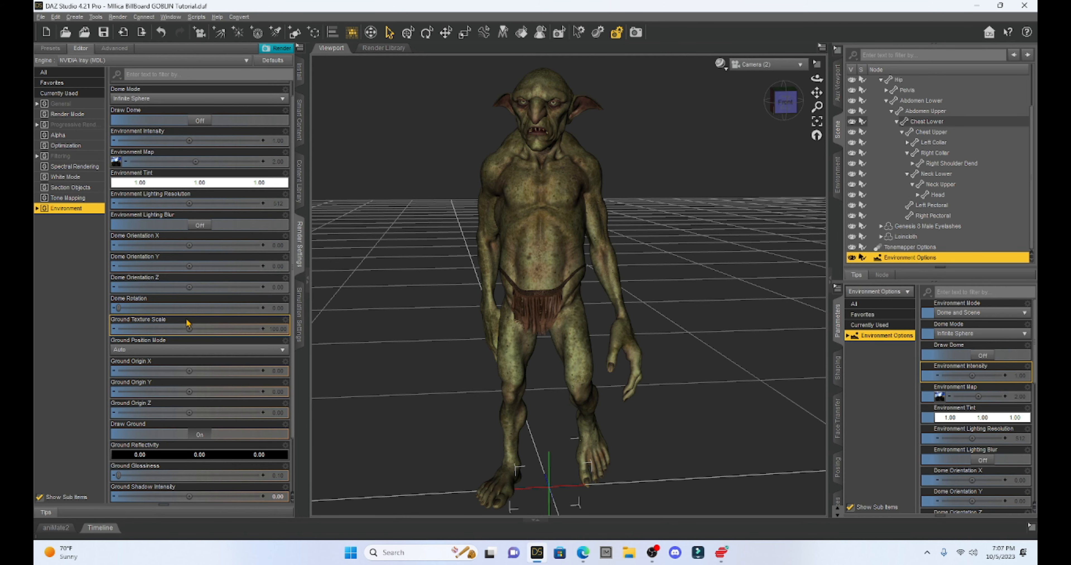
scroll(182, 326, "down", 3)
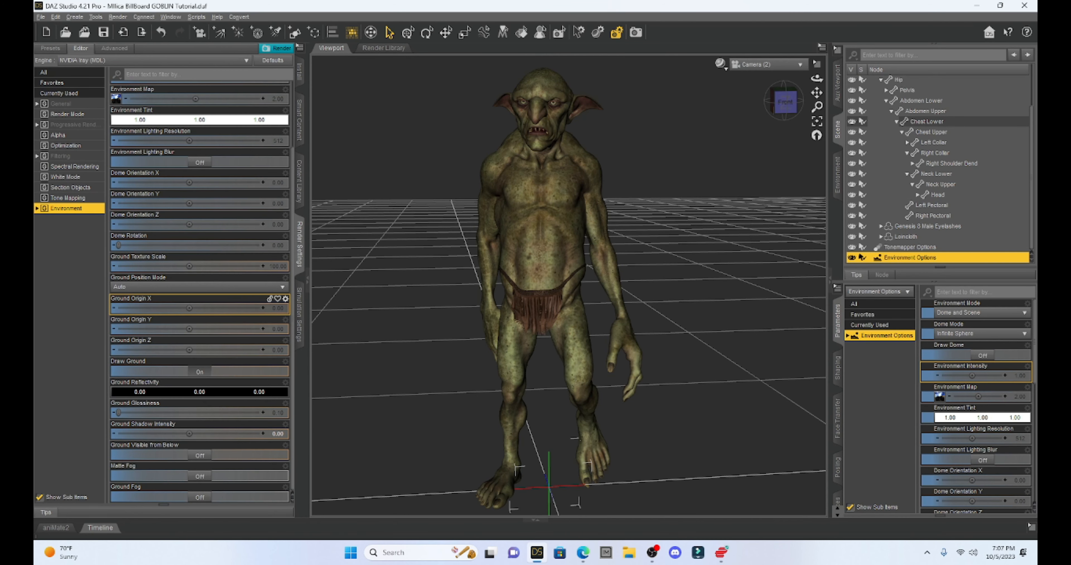
scroll(1001, 344, "down", 12)
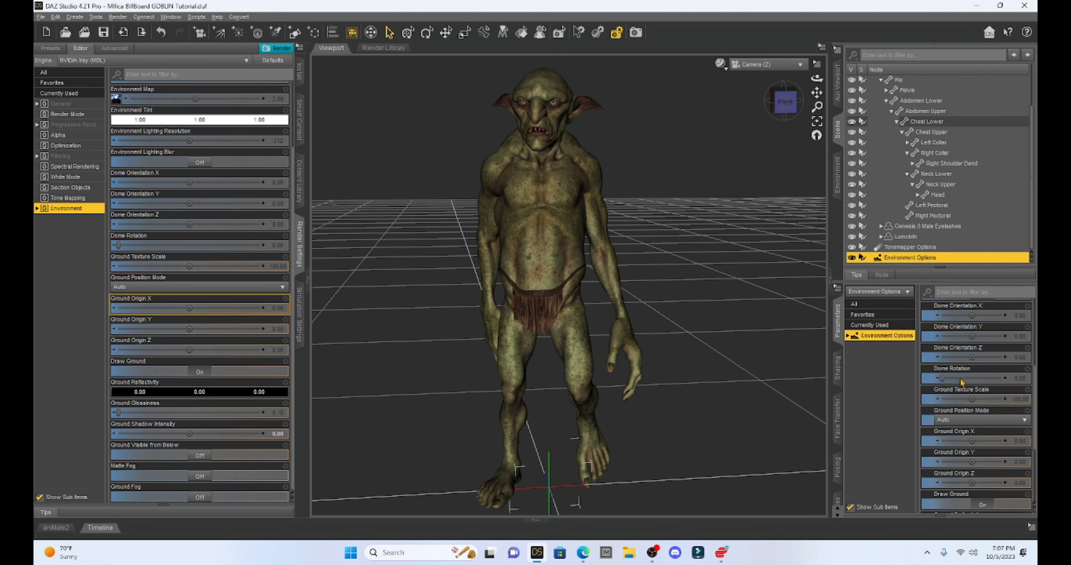
scroll(962, 386, "down", 2)
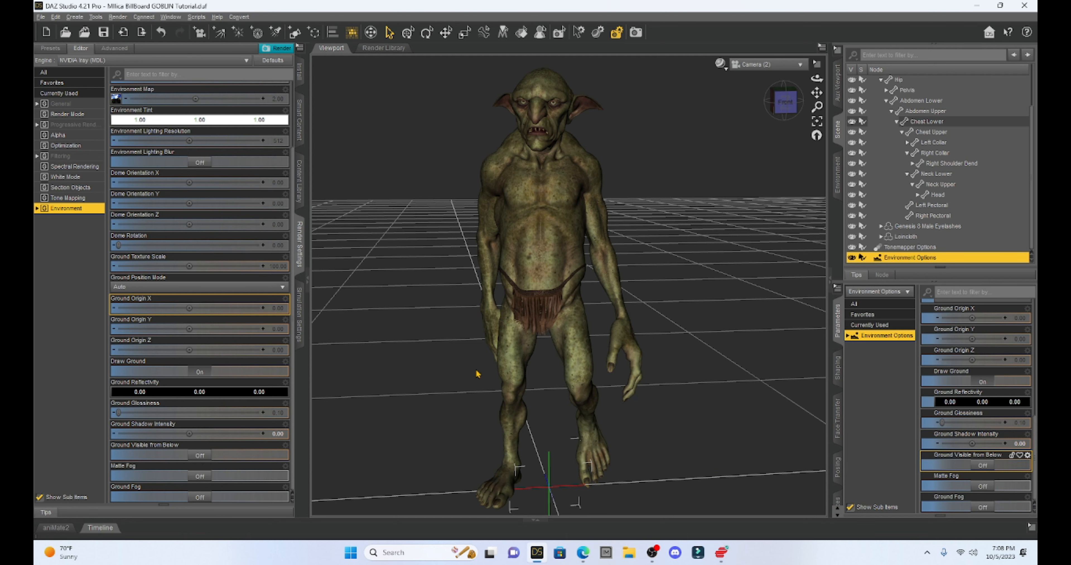
Recentre the goblin in the Camera (2) view and check the available viewport cameras
left_click(792, 104)
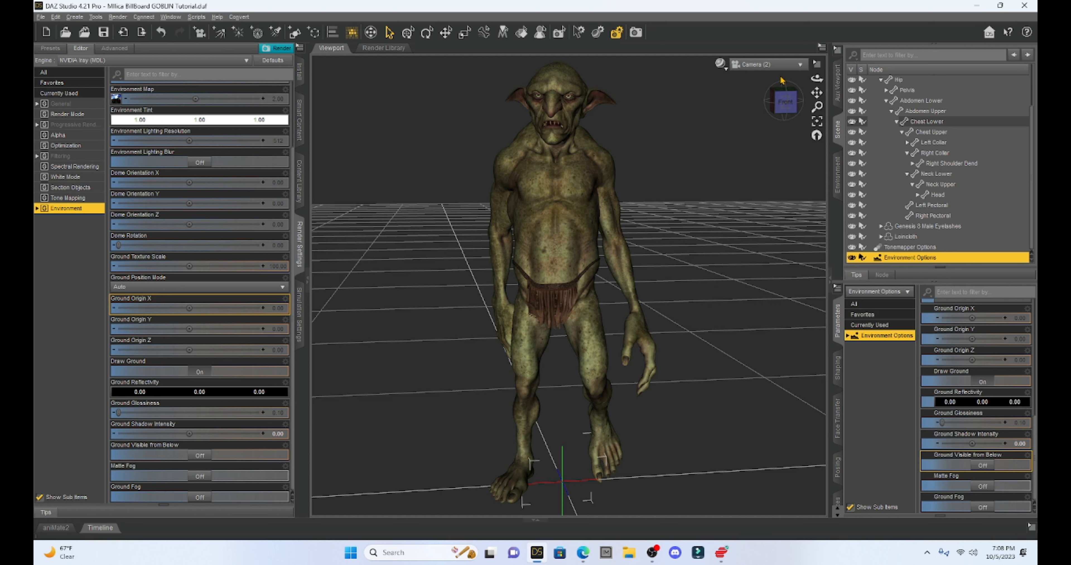
left_click(773, 64)
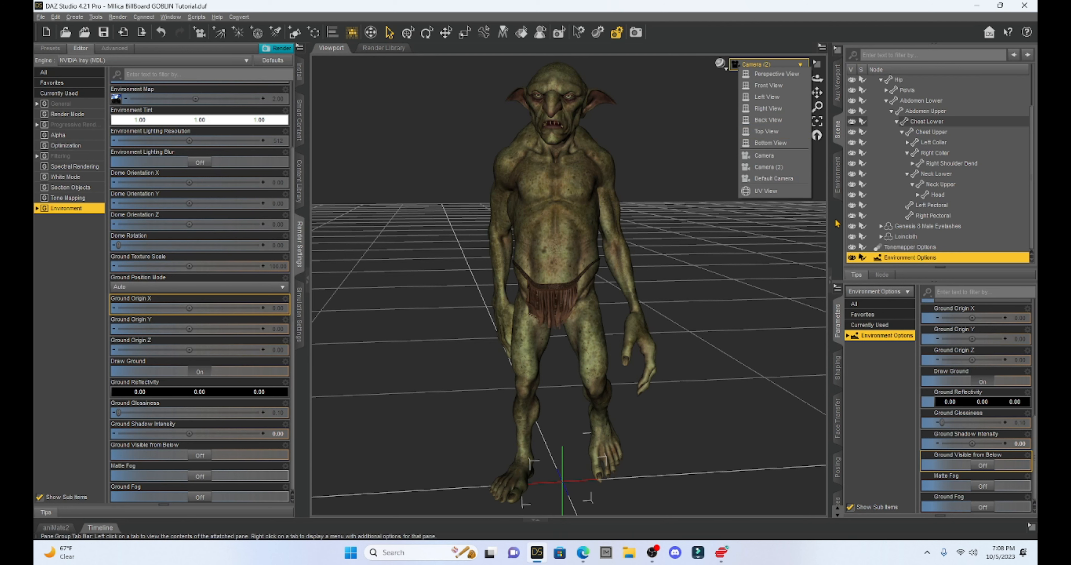
key("Escape")
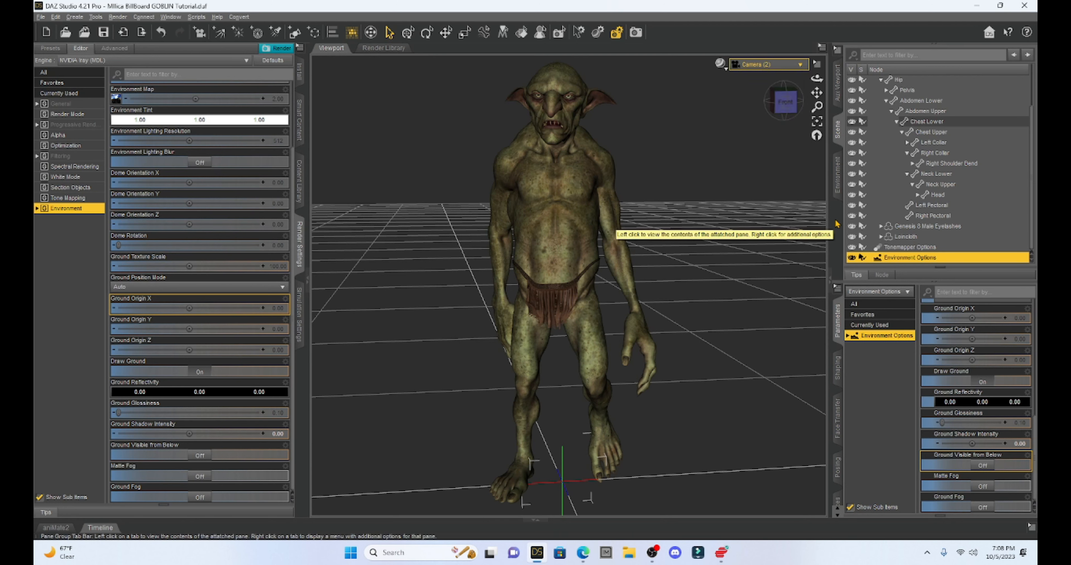
Check the environment backdrop settings and render the goblin through Camera (2)
left_click(838, 186)
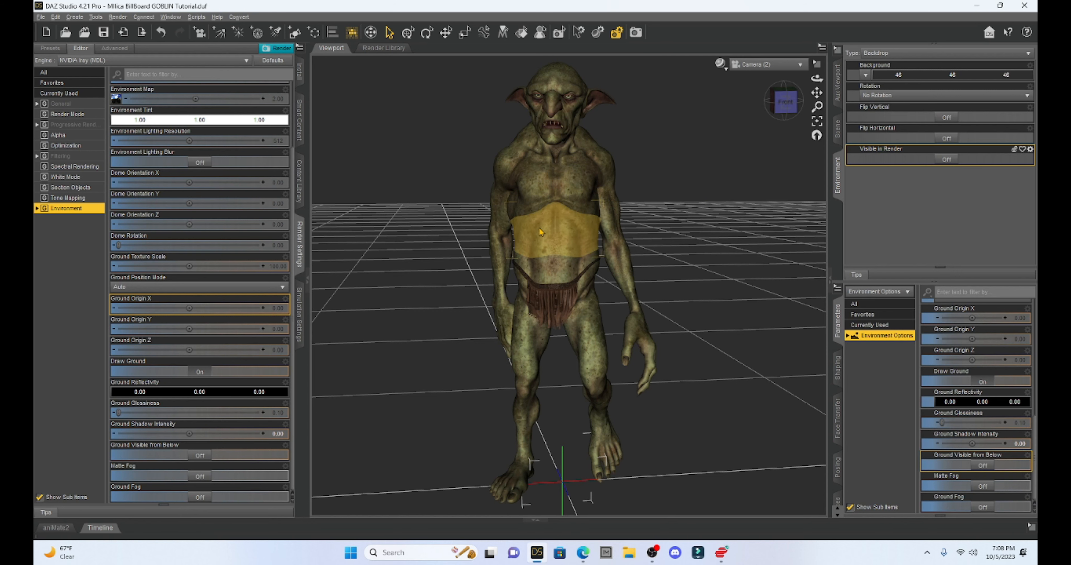
left_click(118, 17)
left_click(129, 30)
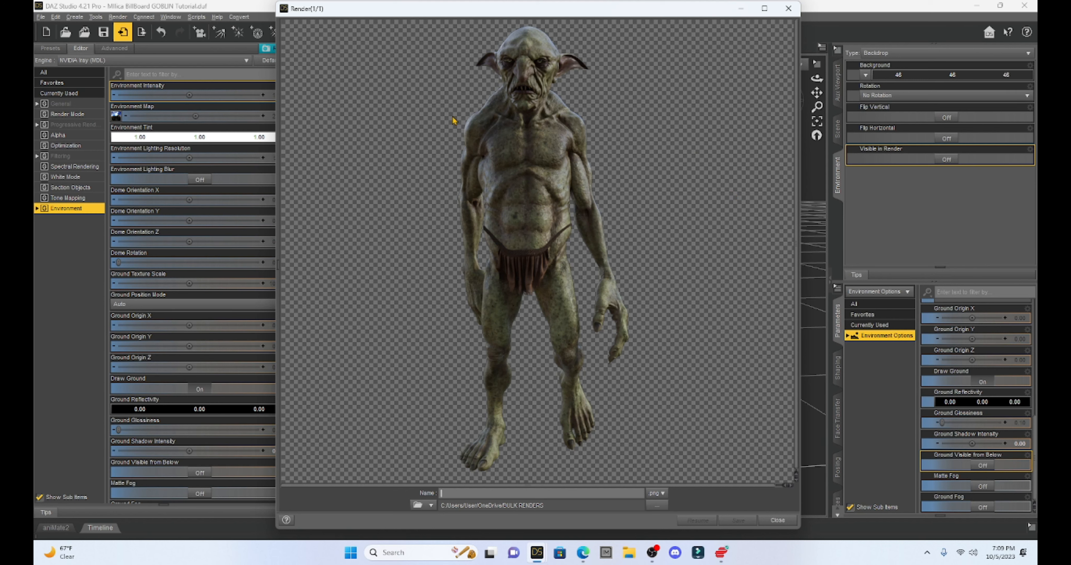
Save the last render as a PNG named Goblin 4 in the GIMP DAZ Pictures folder
left_click(41, 17)
left_click(50, 114)
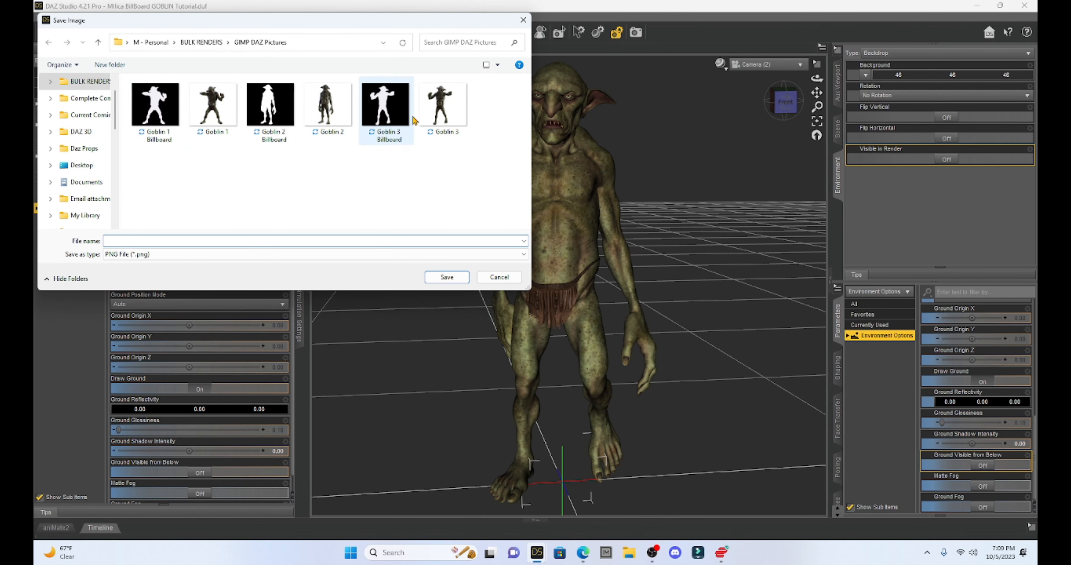
left_click(444, 114)
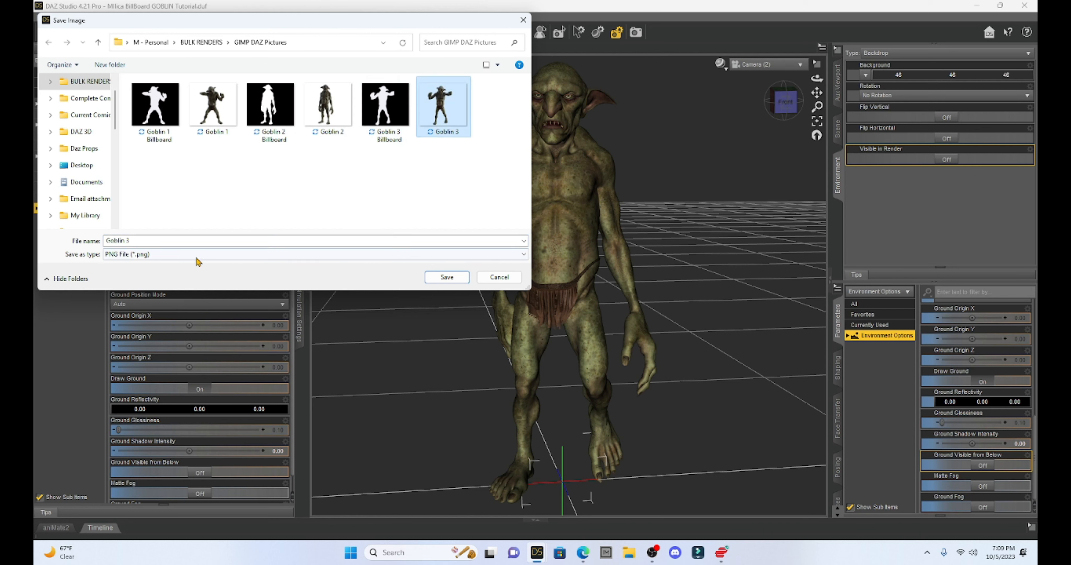
left_click(187, 241)
double_click(187, 241)
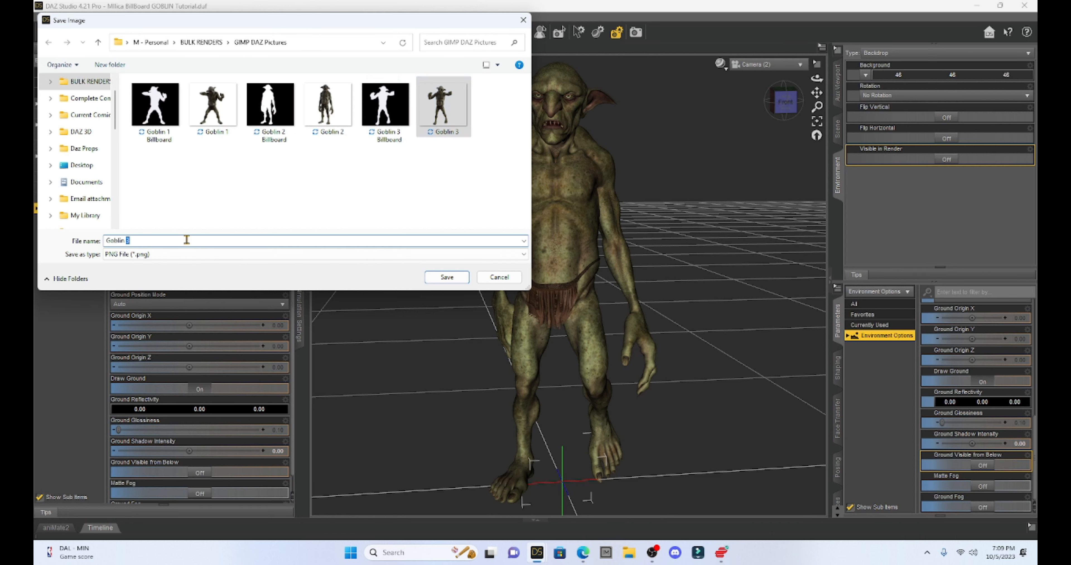
type("4")
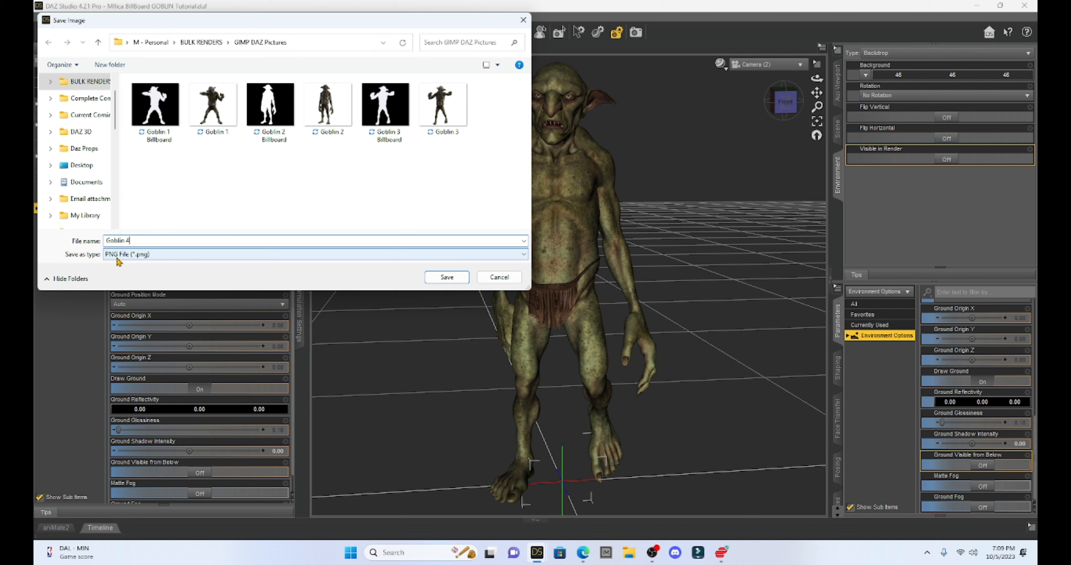
left_click(446, 277)
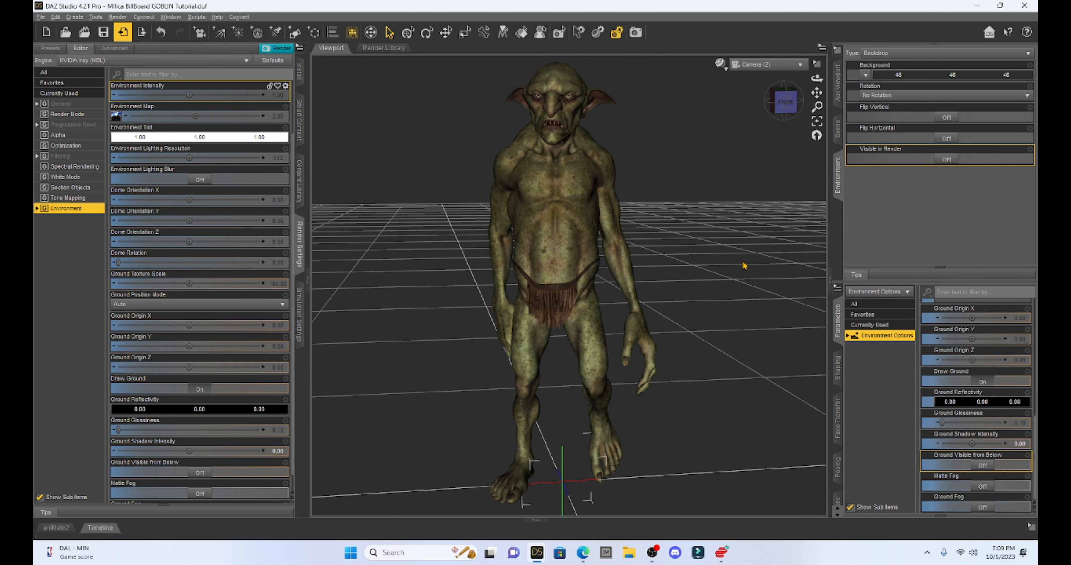
Find Goblin 4 in the GIMP DAZ Pictures folder inside BULK RENDERS and open it in GIMP
left_click(629, 552)
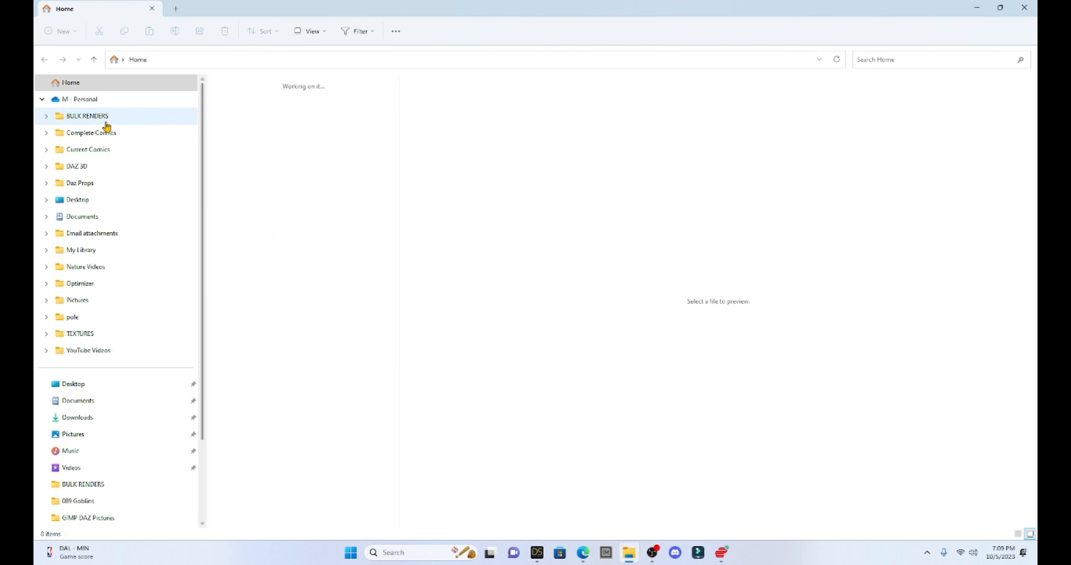
left_click(100, 116)
double_click(360, 194)
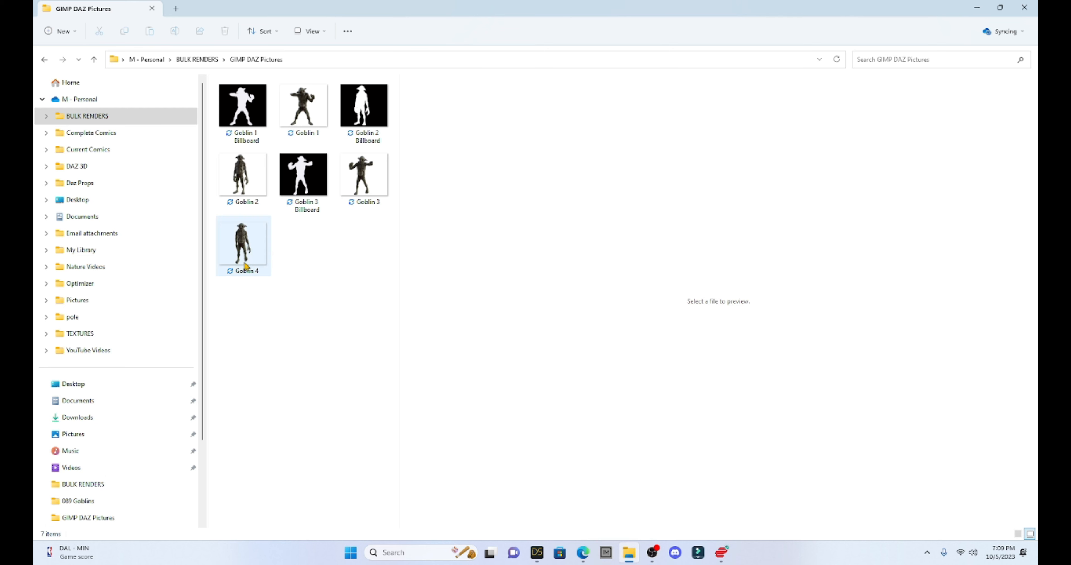
right_click(242, 241)
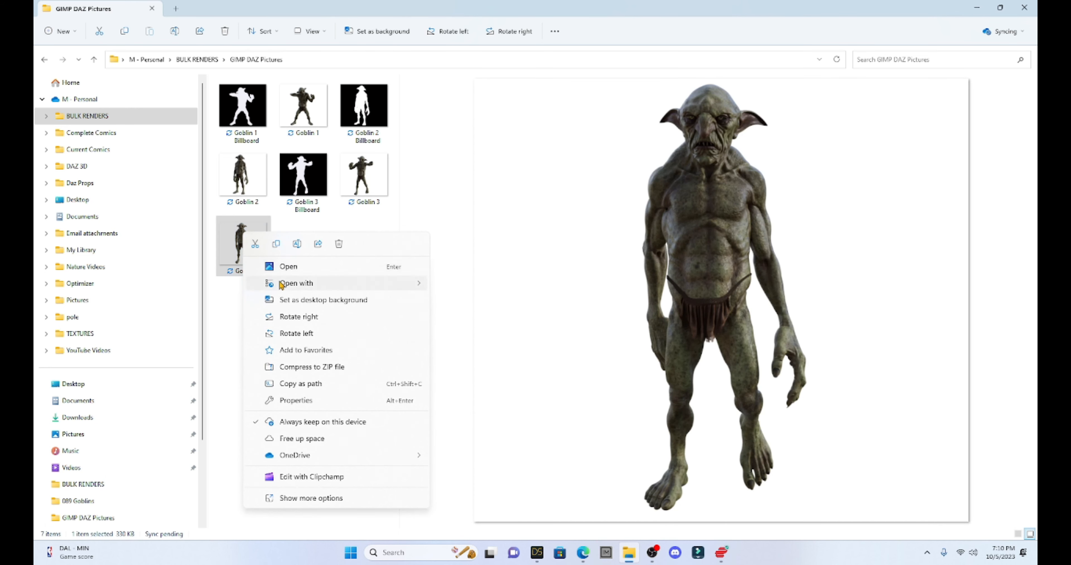
mouse_move(295, 287)
mouse_move(421, 285)
left_click(452, 286)
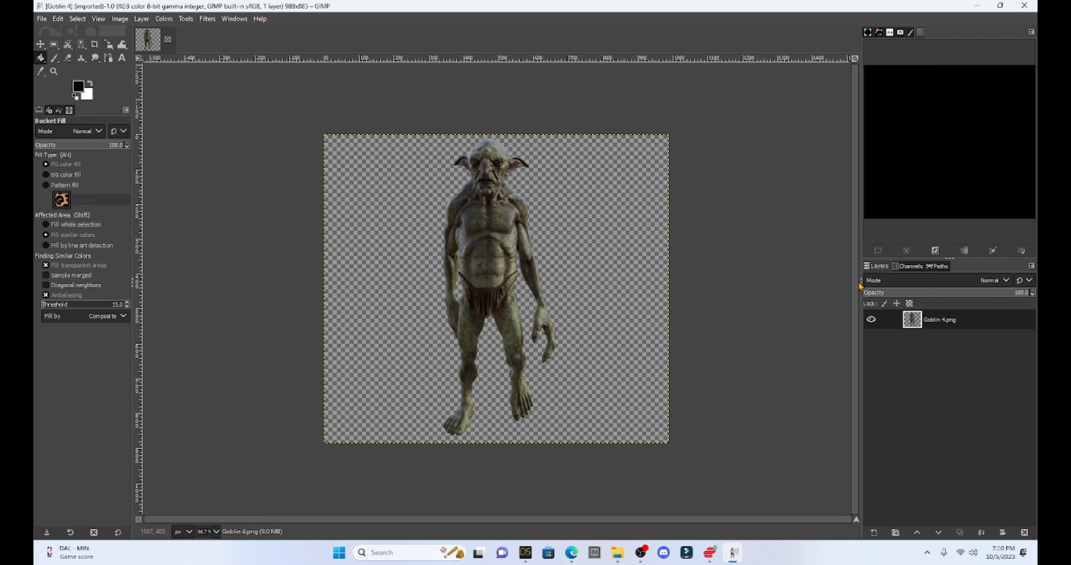
Duplicate the Goblin 4.png layer and select the whole goblin figure on the copy with Select by Color
right_click(960, 320)
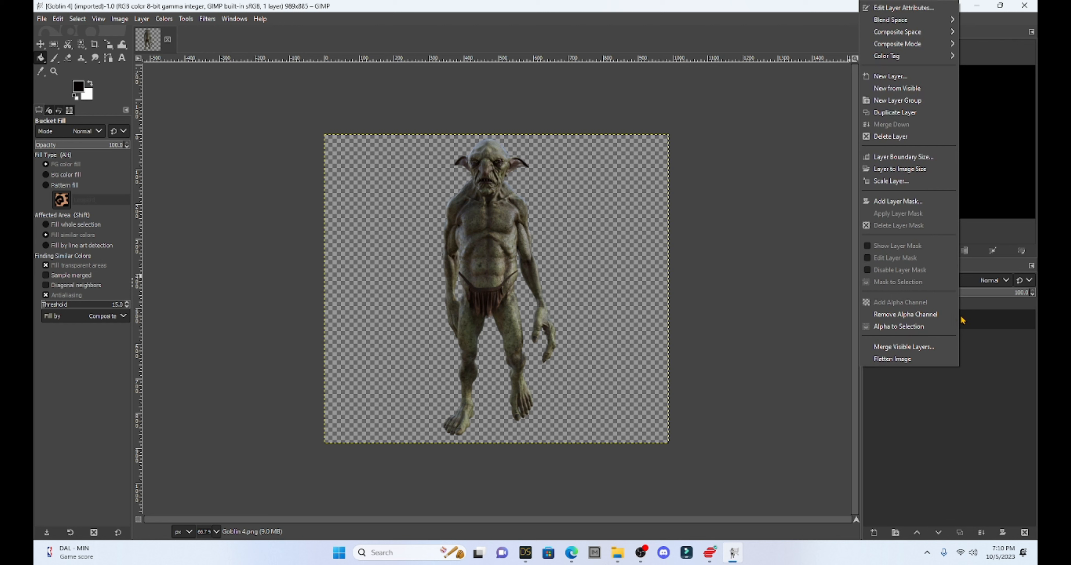
left_click(924, 113)
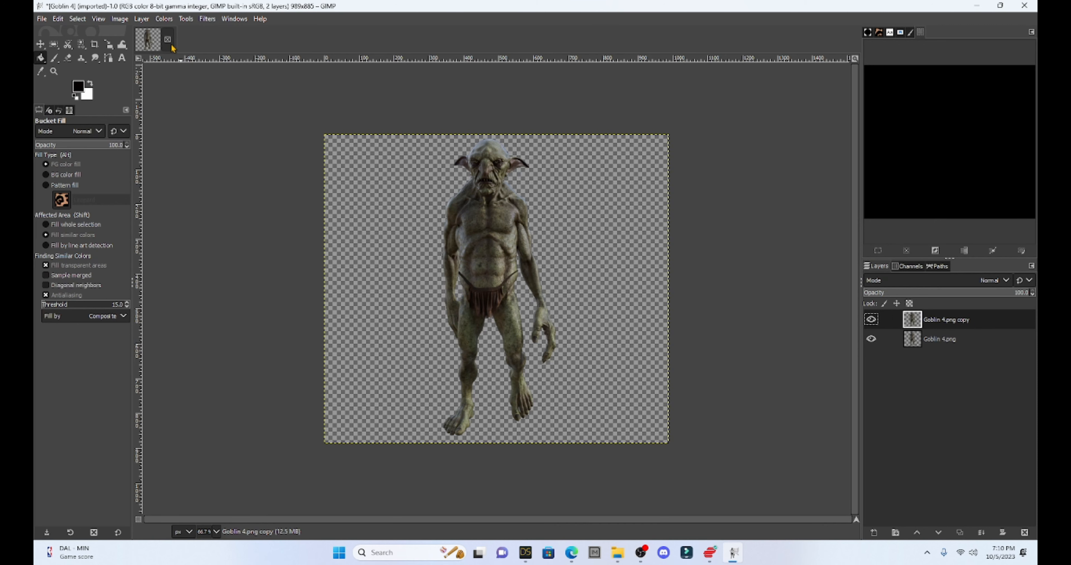
left_click(185, 19)
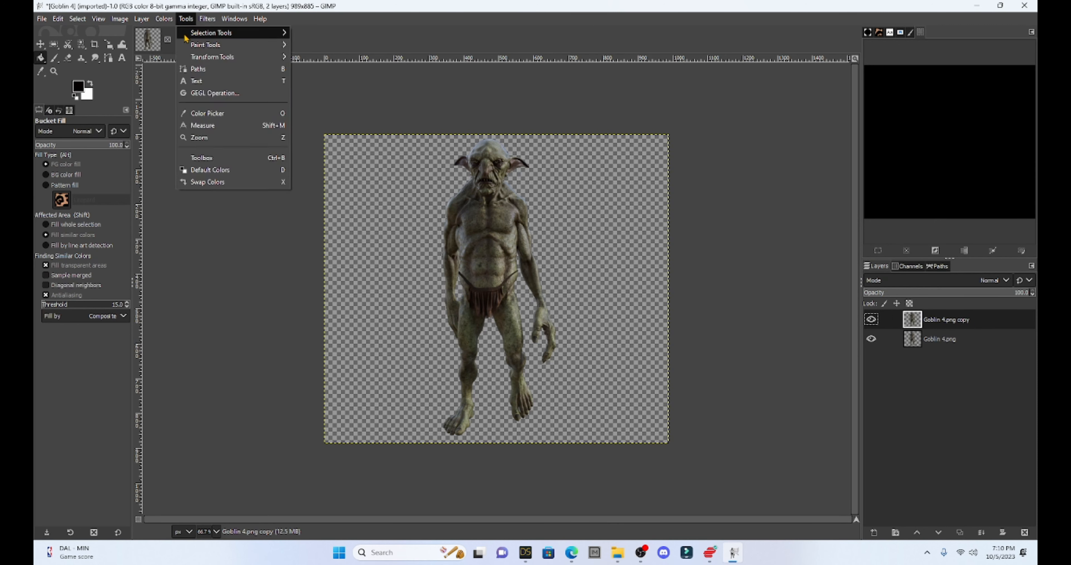
mouse_move(187, 36)
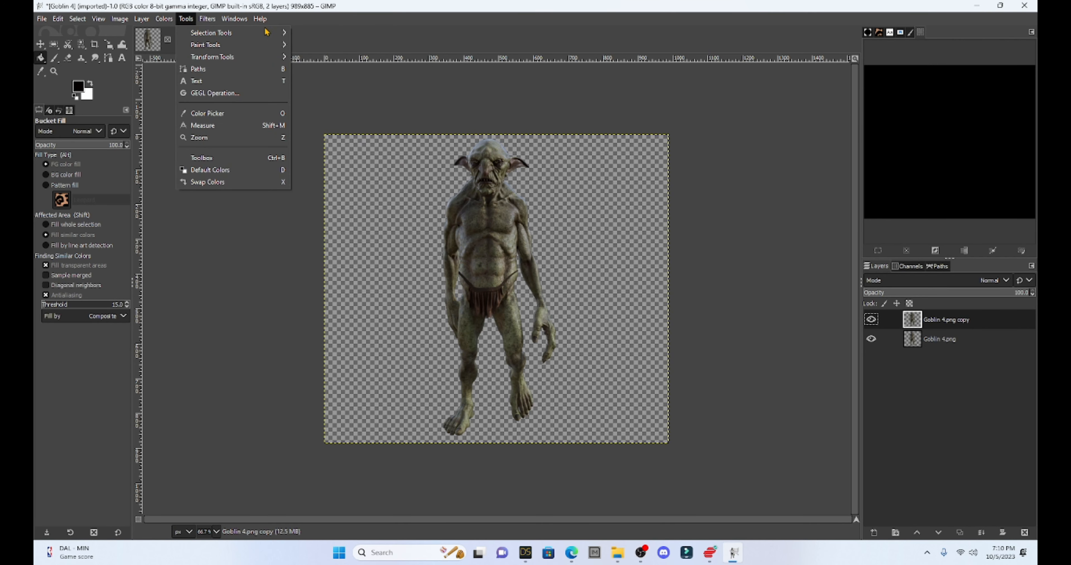
mouse_move(270, 33)
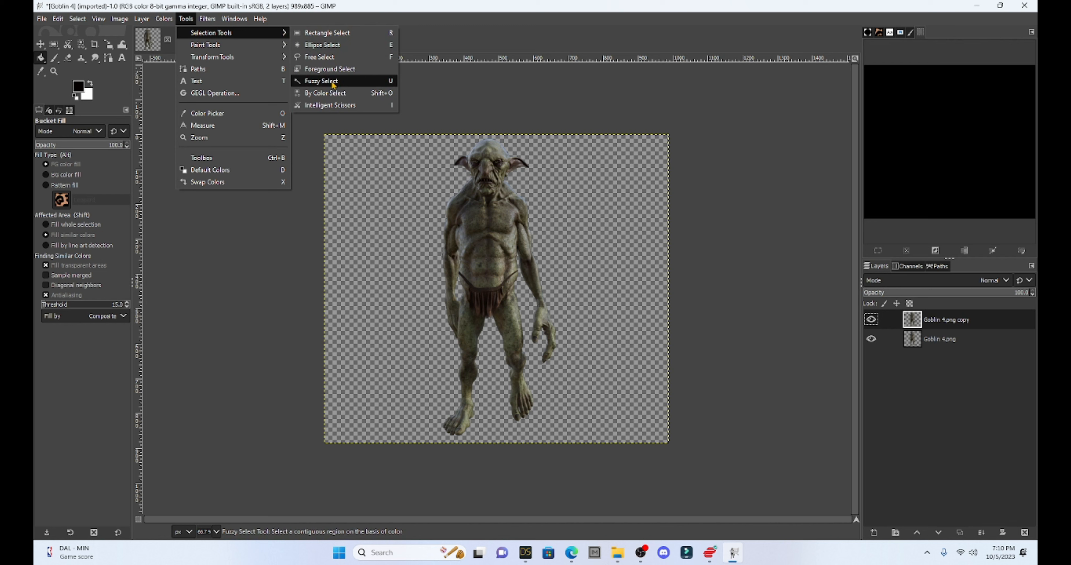
left_click(349, 94)
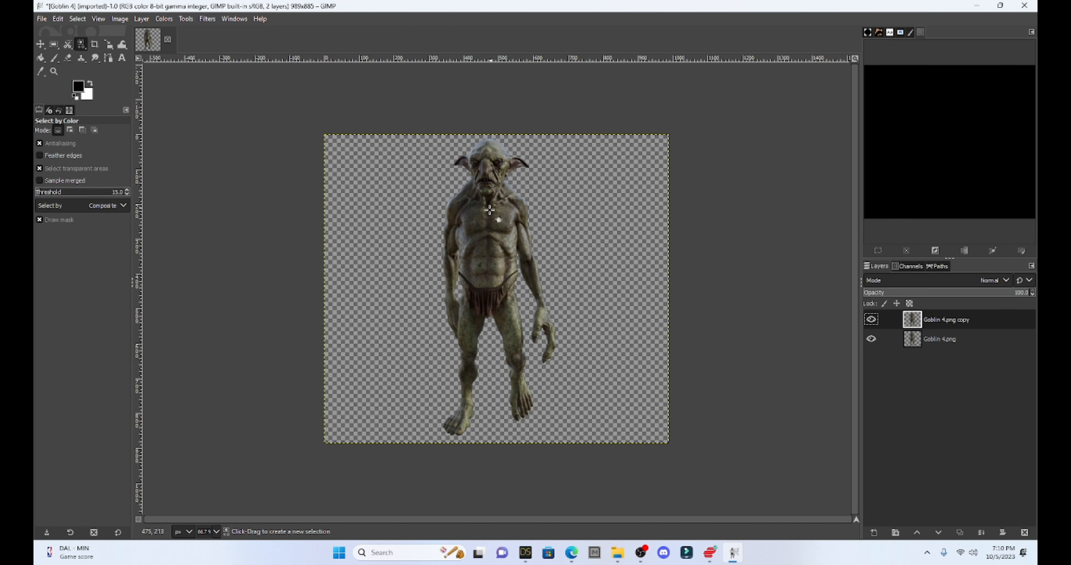
left_click_drag(475, 216, 535, 320)
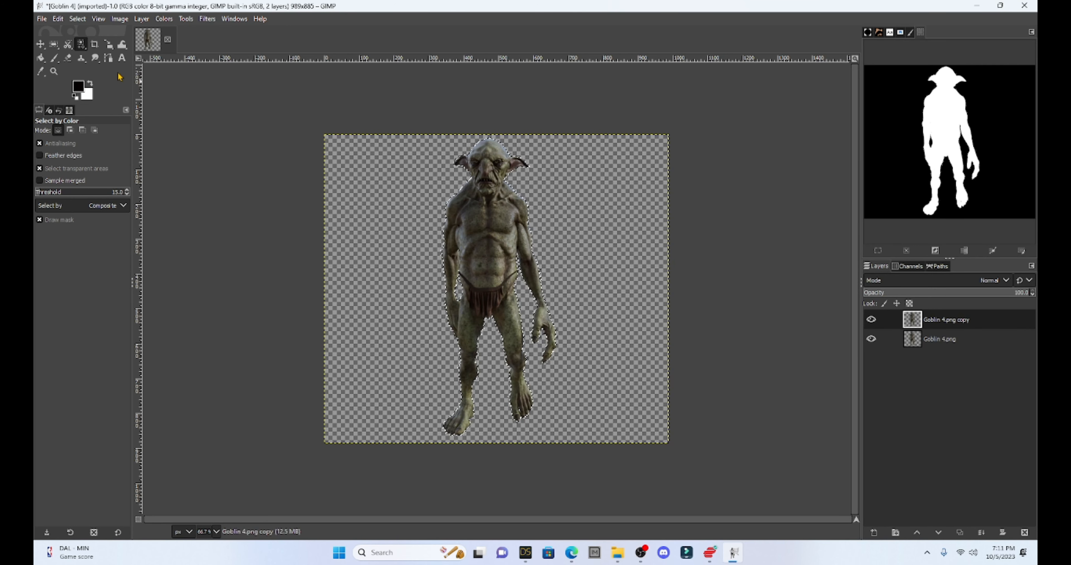
Paint the entire selected goblin figure white (fffeff) with the Paintbrush on the Goblin 4.png copy layer
left_click(54, 58)
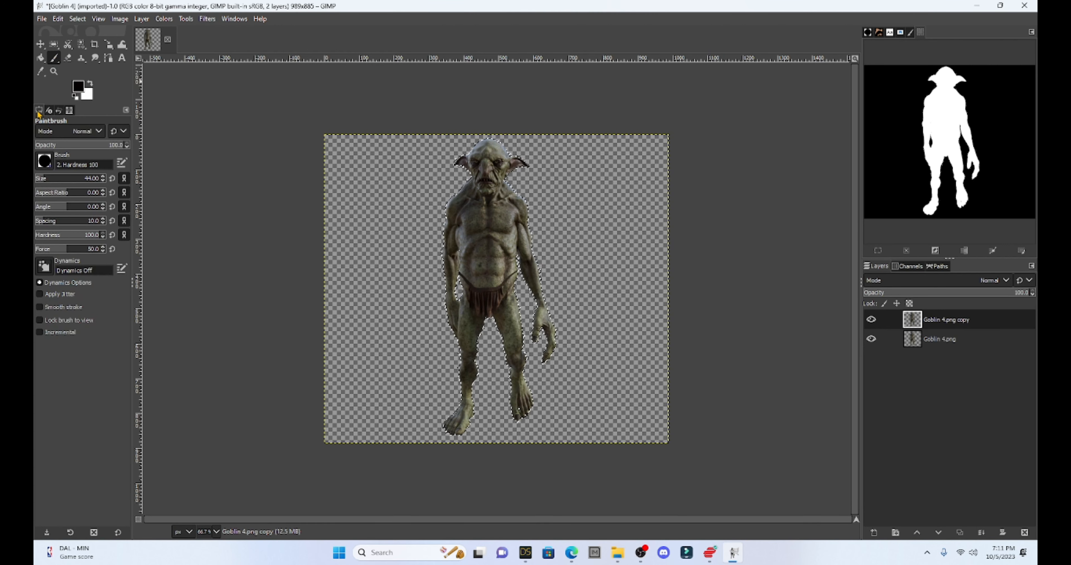
left_click(78, 87)
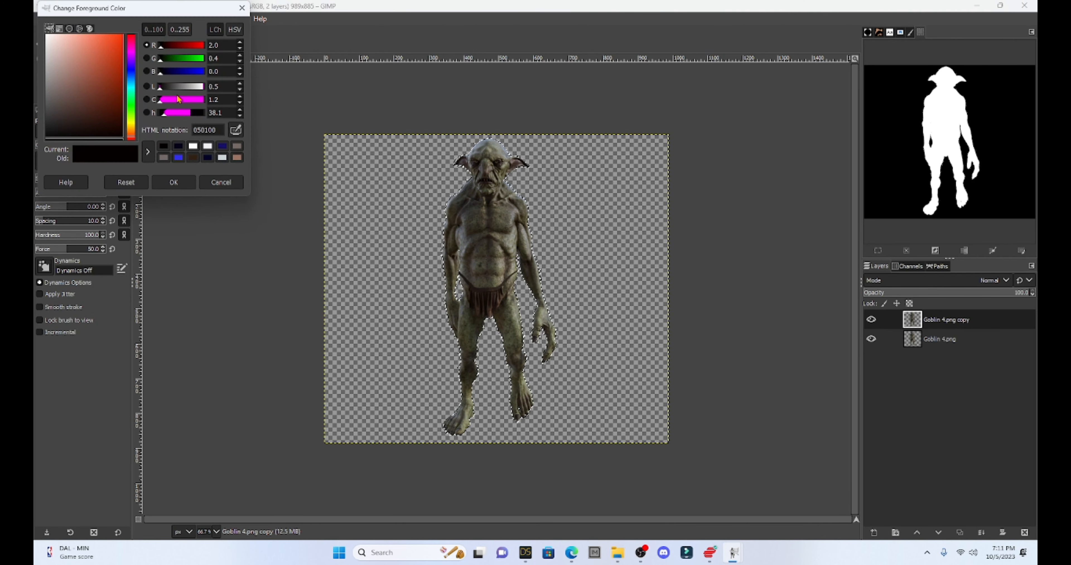
left_click(193, 146)
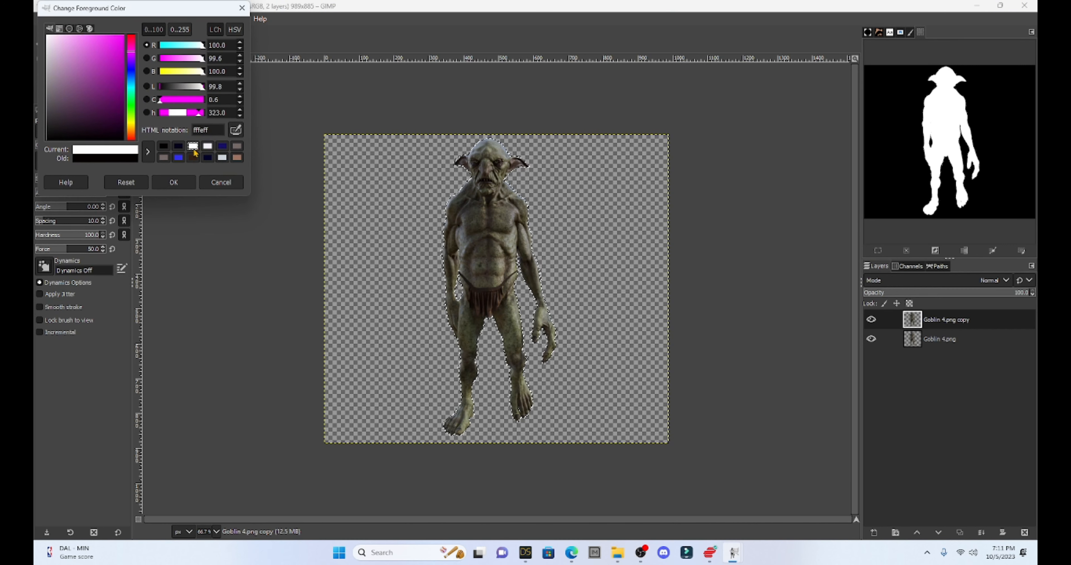
left_click(173, 183)
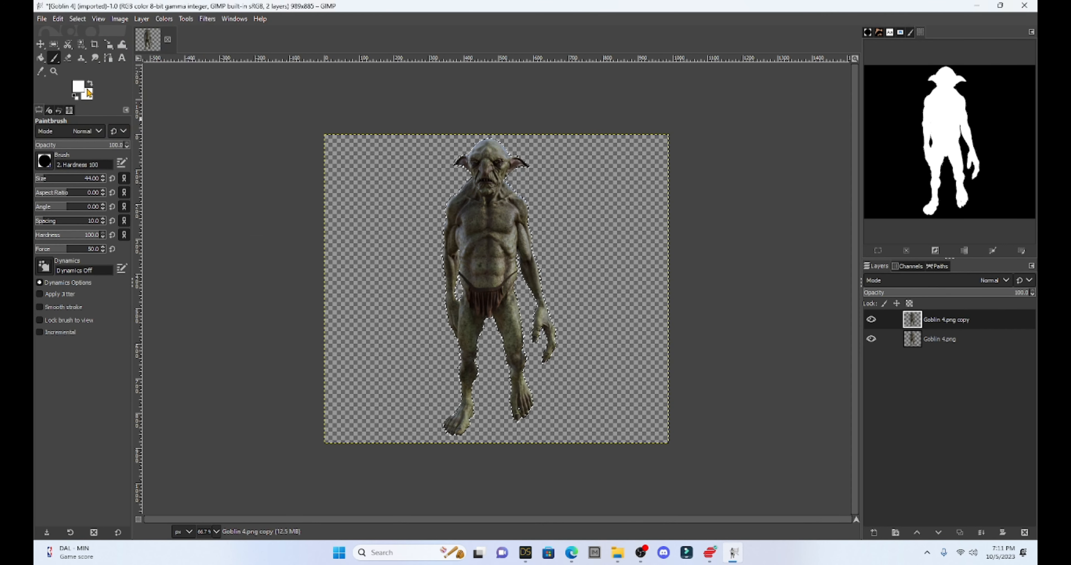
mouse_move(446, 166)
left_mouse_down()
mouse_move(482, 144)
mouse_move(465, 156)
mouse_move(500, 164)
mouse_move(500, 182)
mouse_move(532, 165)
mouse_move(445, 223)
left_mouse_up()
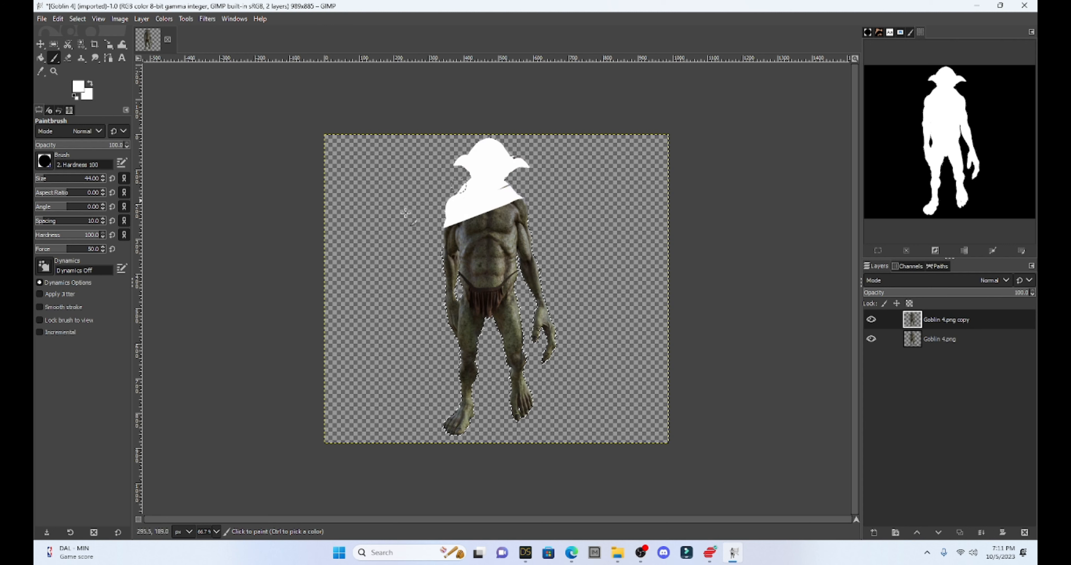
mouse_move(521, 173)
left_mouse_down()
mouse_move(532, 198)
mouse_move(517, 305)
mouse_move(499, 293)
left_mouse_up()
mouse_move(466, 370)
left_mouse_down()
mouse_move(482, 416)
mouse_move(456, 430)
mouse_move(466, 416)
left_mouse_up()
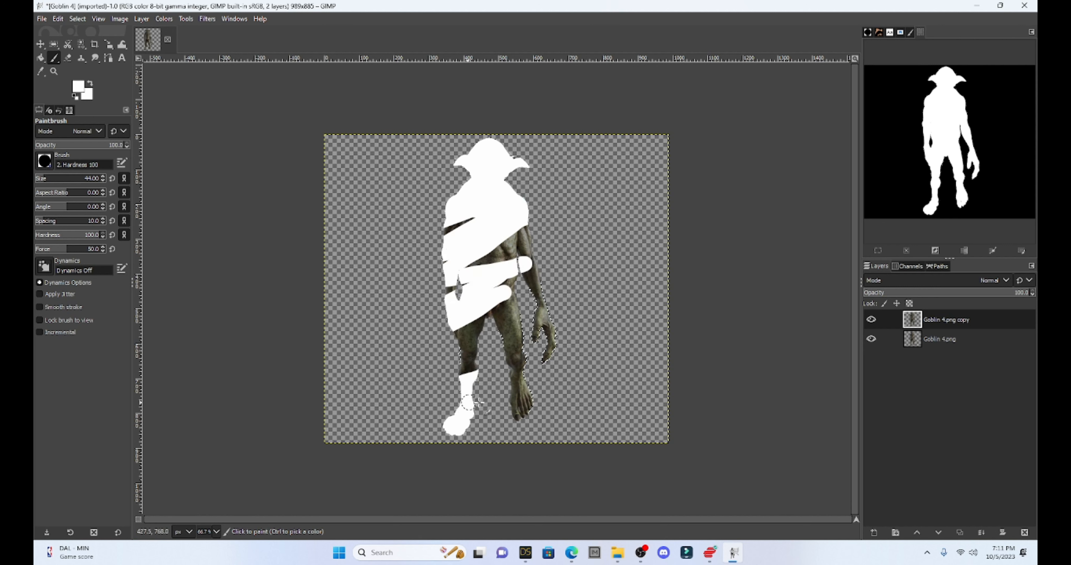
mouse_move(518, 385)
left_mouse_down()
mouse_move(523, 410)
mouse_move(537, 399)
mouse_move(508, 374)
mouse_move(549, 358)
mouse_move(515, 345)
mouse_move(545, 328)
left_mouse_up()
mouse_move(487, 366)
left_mouse_down()
mouse_move(473, 367)
mouse_move(468, 349)
mouse_move(537, 291)
mouse_move(561, 321)
mouse_move(556, 329)
mouse_move(535, 257)
mouse_move(513, 249)
mouse_move(508, 283)
mouse_move(527, 260)
mouse_move(482, 267)
mouse_move(445, 322)
mouse_move(457, 233)
mouse_move(472, 246)
mouse_move(450, 248)
mouse_move(447, 218)
mouse_move(486, 231)
left_mouse_up()
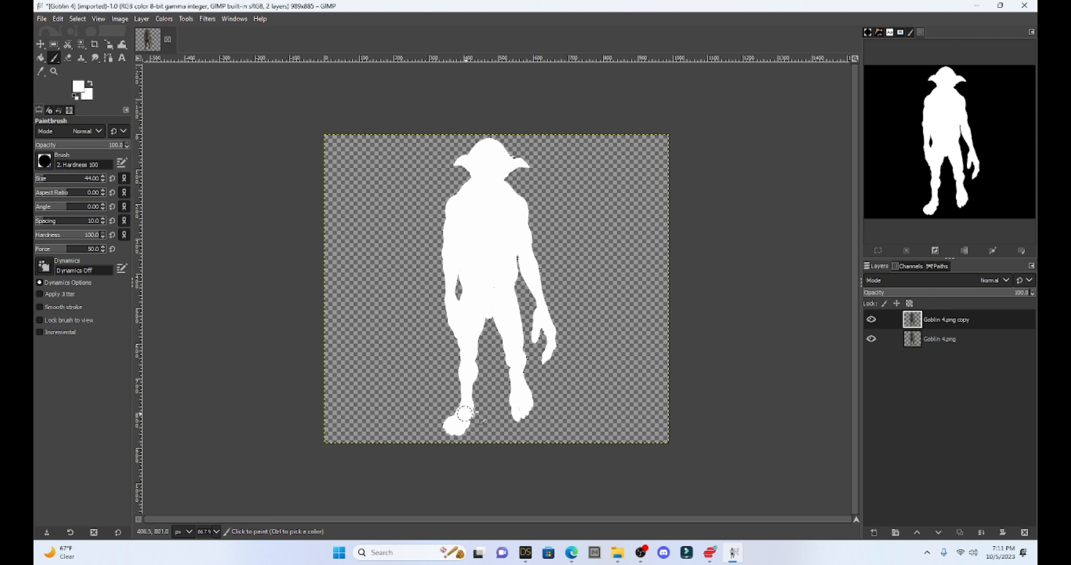
mouse_move(508, 162)
left_mouse_down()
mouse_move(541, 161)
mouse_move(515, 160)
left_mouse_up()
mouse_move(458, 155)
left_mouse_down()
mouse_move(417, 232)
mouse_move(449, 348)
mouse_move(455, 420)
mouse_move(444, 435)
left_mouse_up()
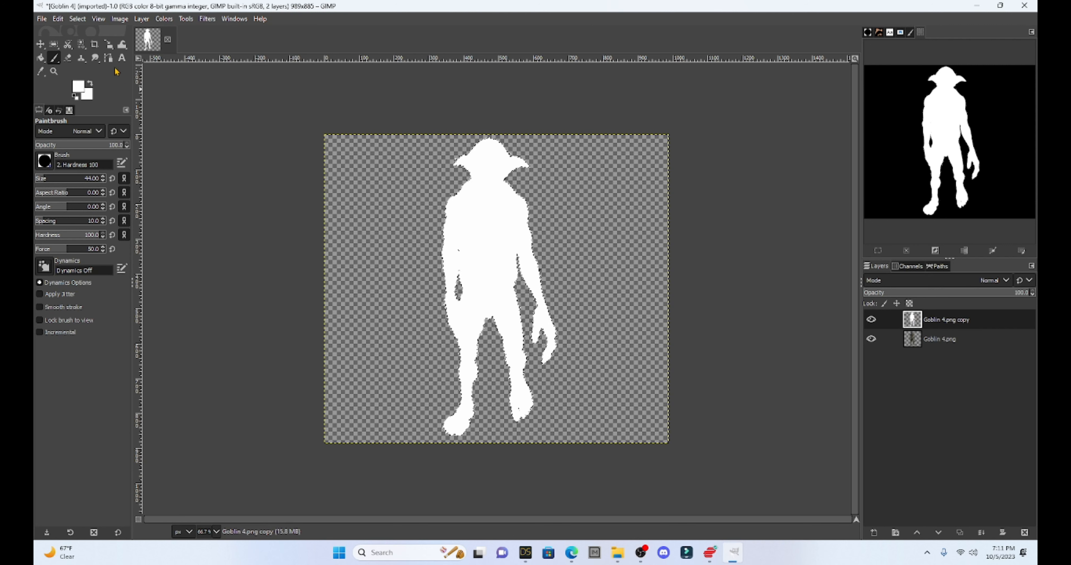
Extend the selection to the entire canvas and duplicate the original Goblin 4.png layer
left_click(77, 18)
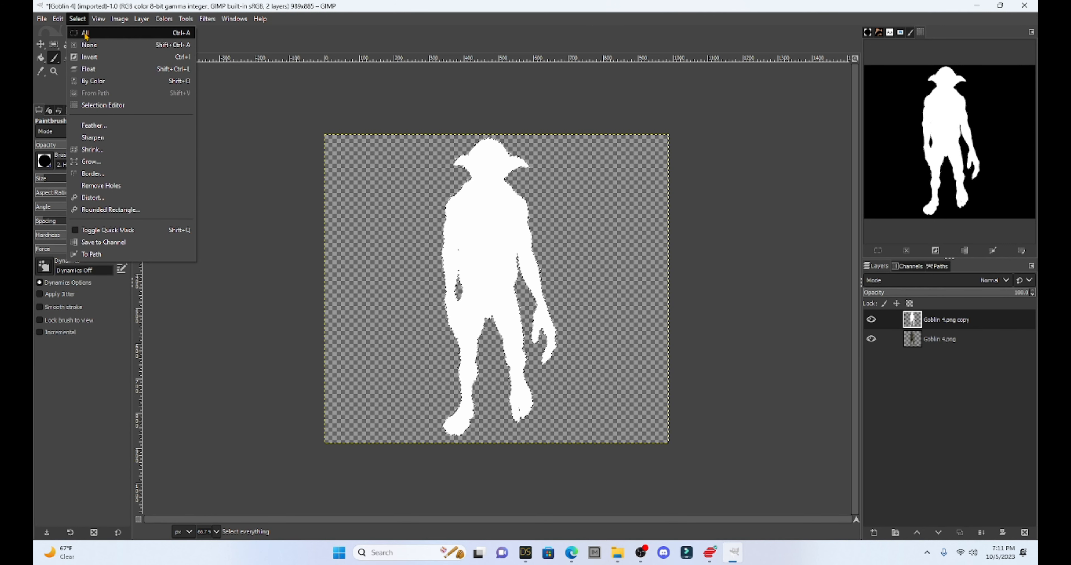
left_click(88, 29)
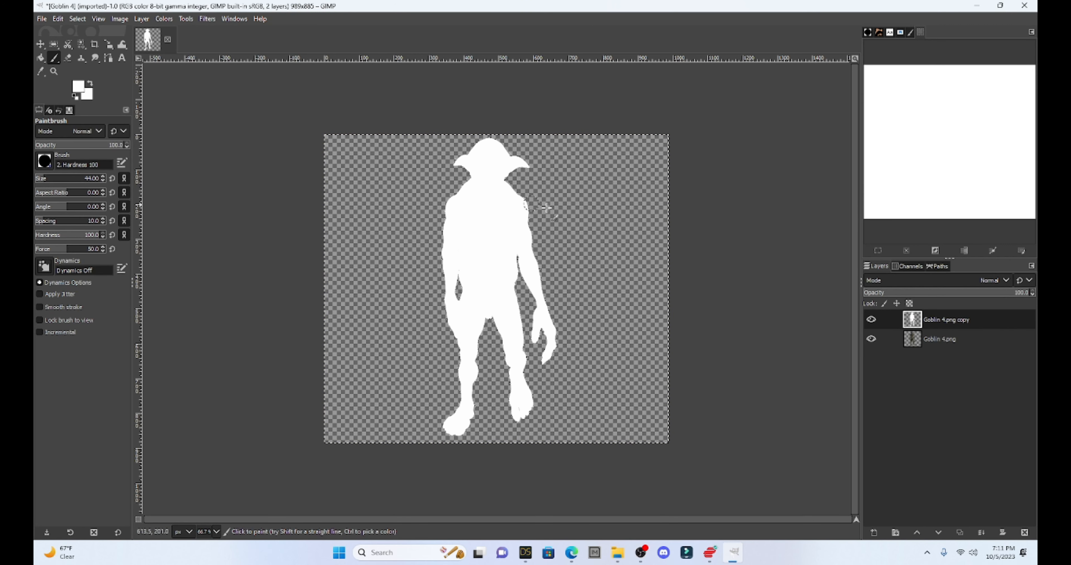
left_click(952, 340)
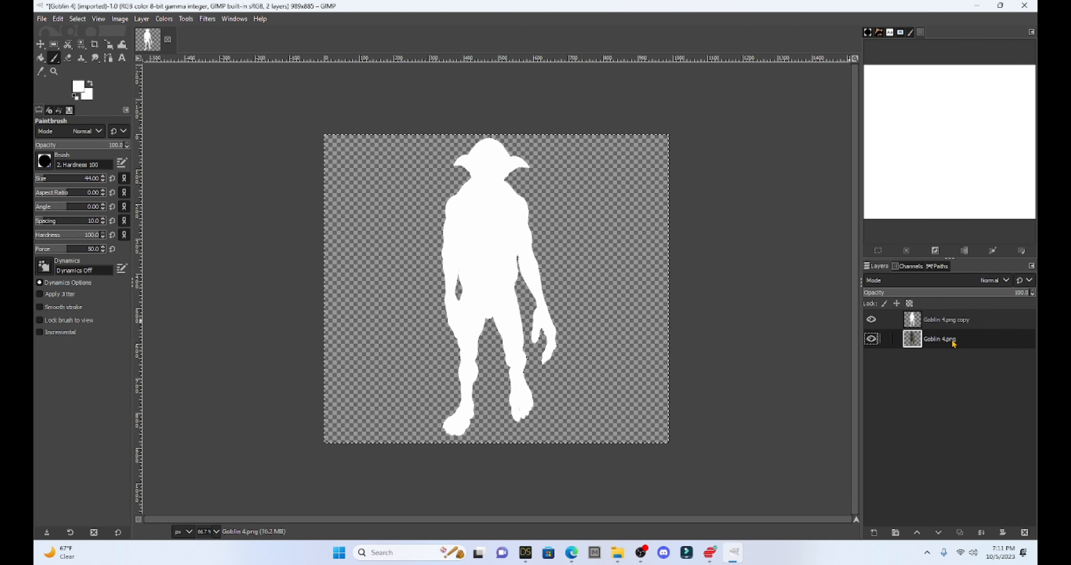
right_click(953, 340)
left_click(901, 115)
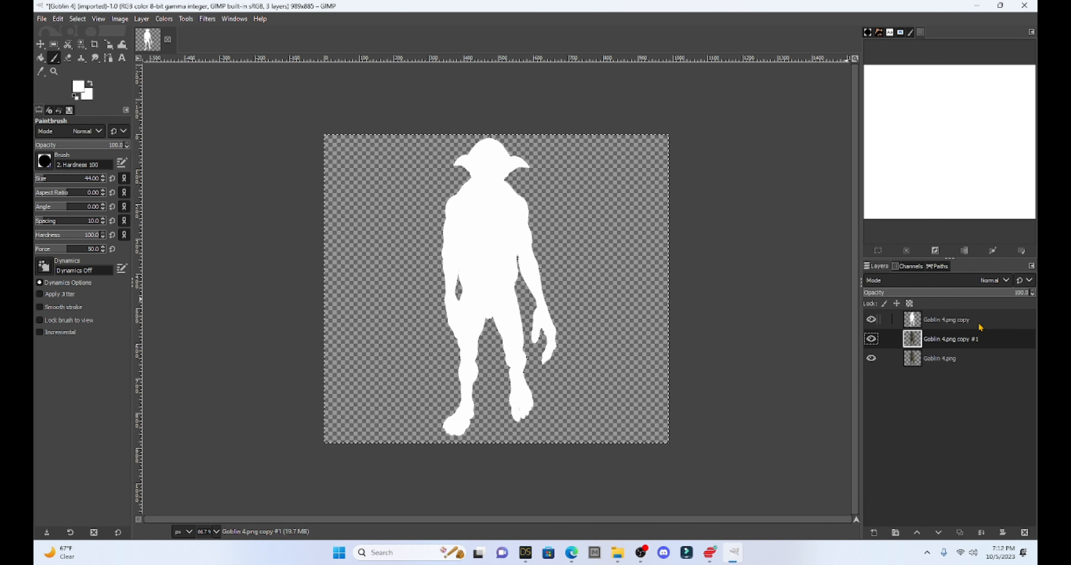
Hide the white silhouette layer and the original Goblin 4.png layer, leaving only the second copy shown
left_click(972, 361)
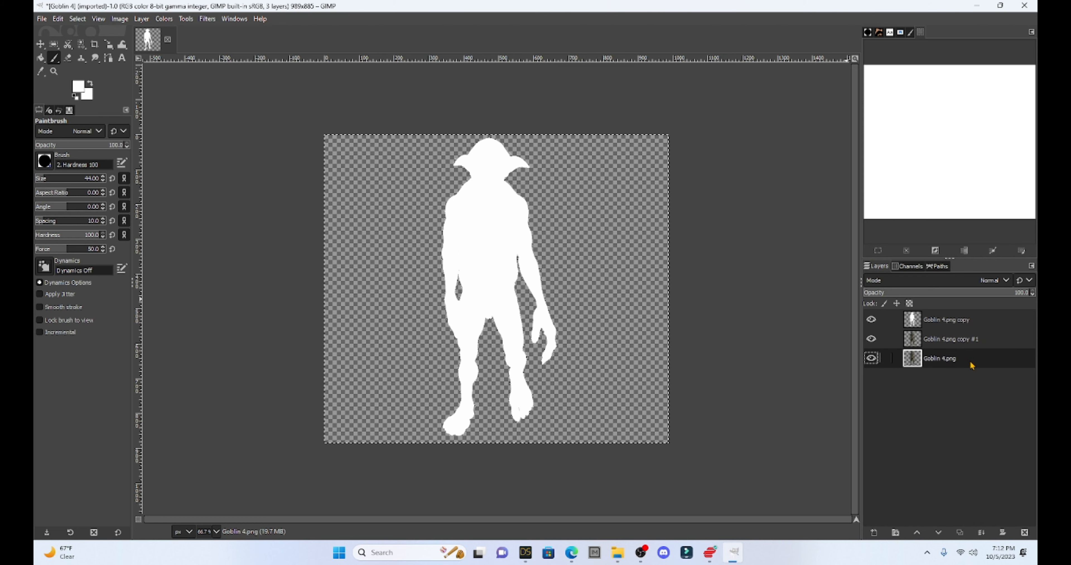
left_click(989, 343)
left_click(977, 323)
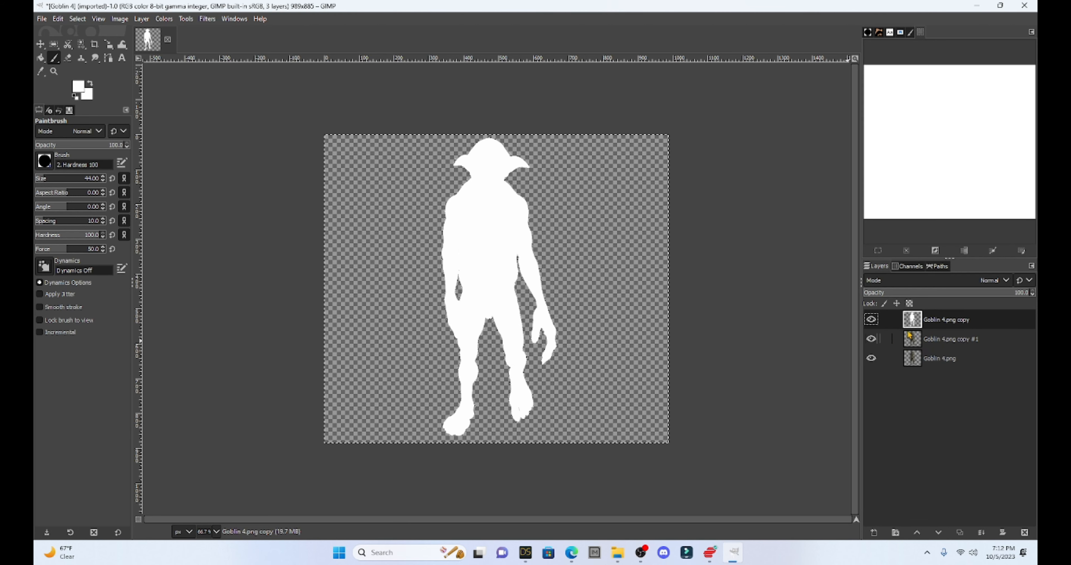
left_click(871, 320)
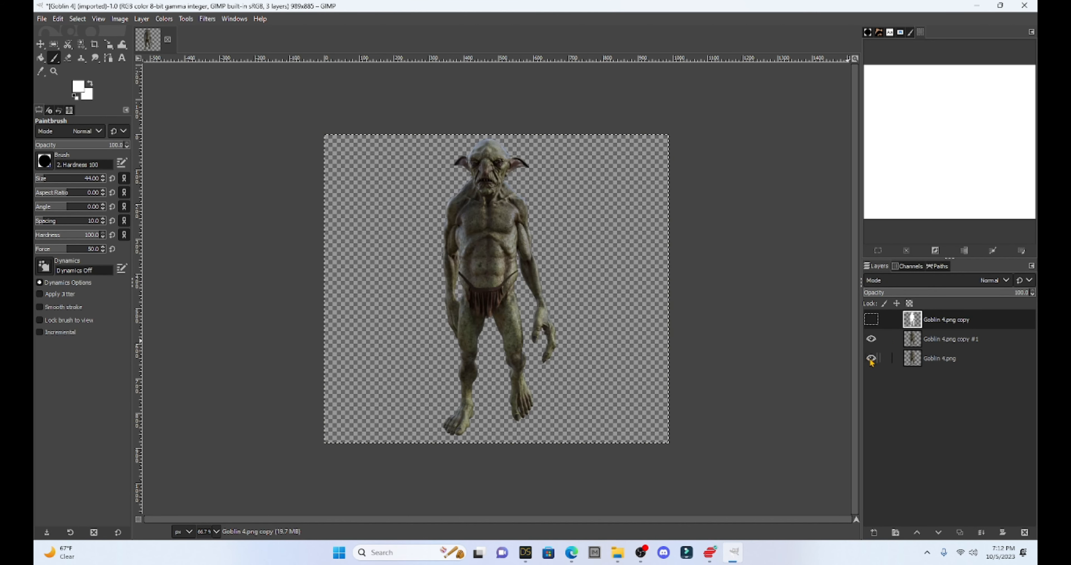
left_click(871, 359)
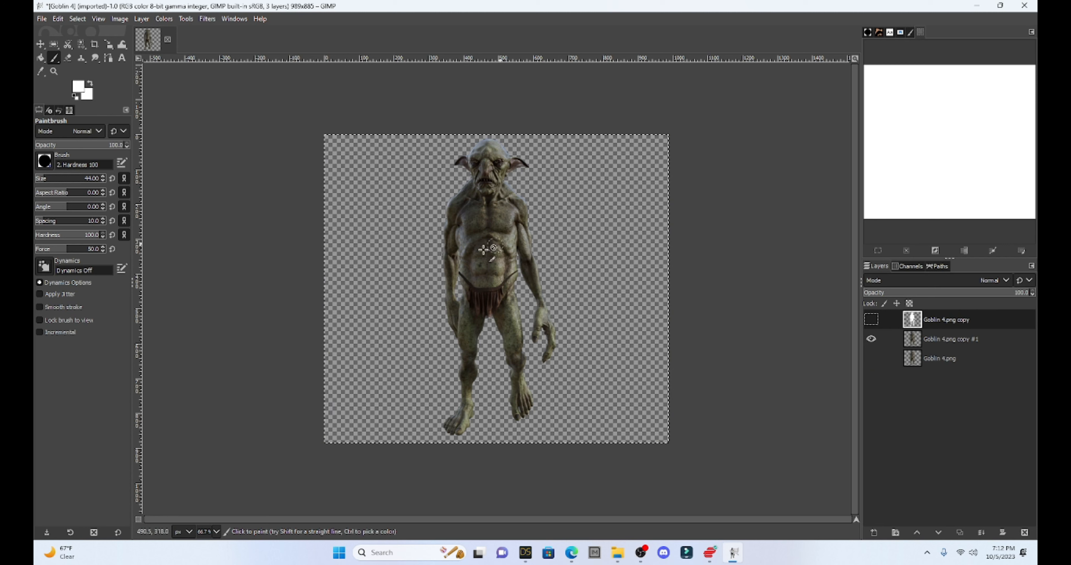
Select the transparent background around the goblin on the Goblin 4.png copy #1 layer with Select by Color
left_click(941, 340)
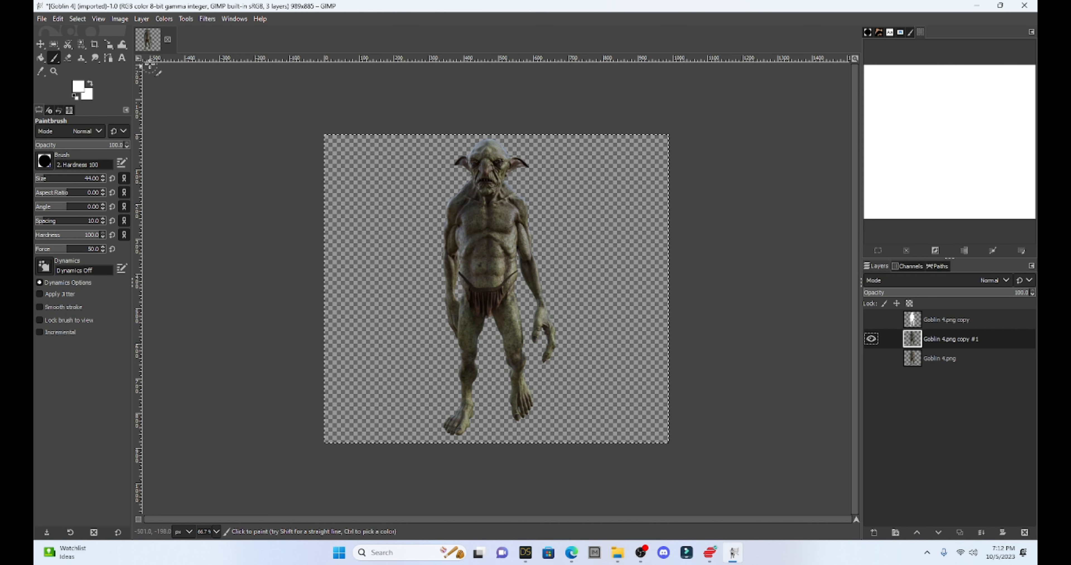
left_click(161, 21)
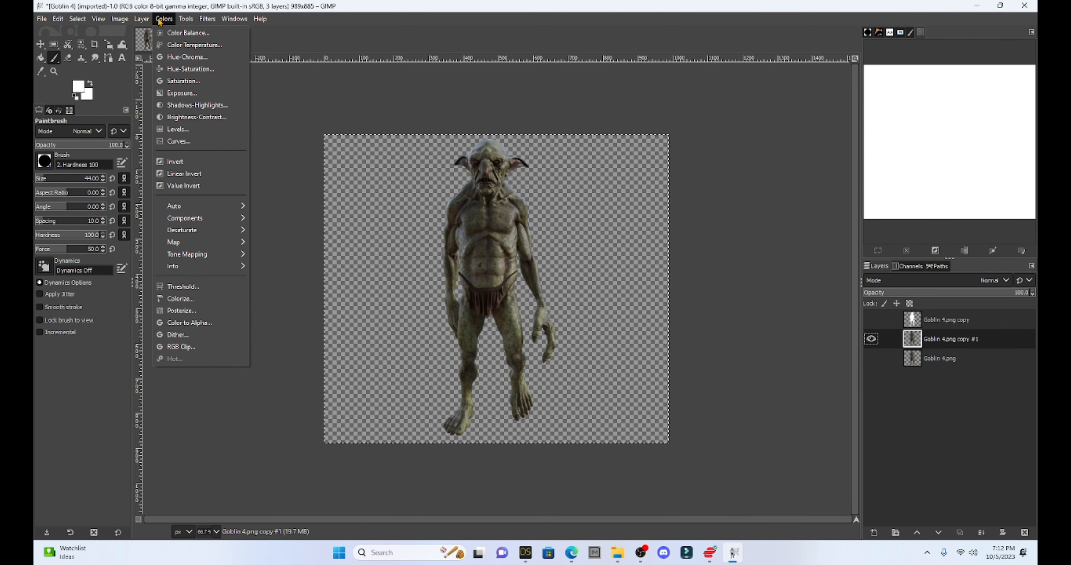
mouse_move(188, 36)
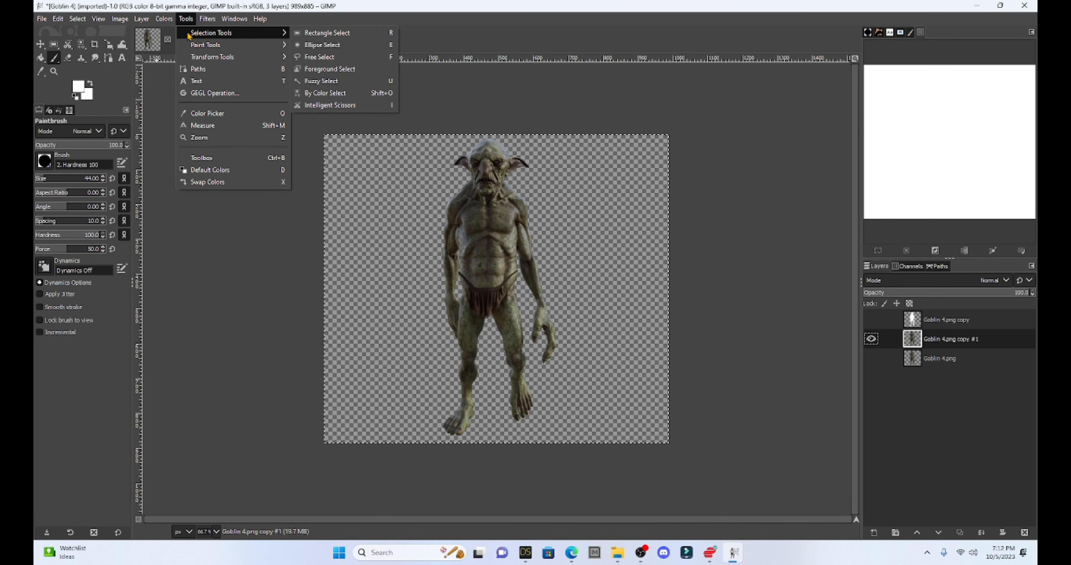
left_click(329, 93)
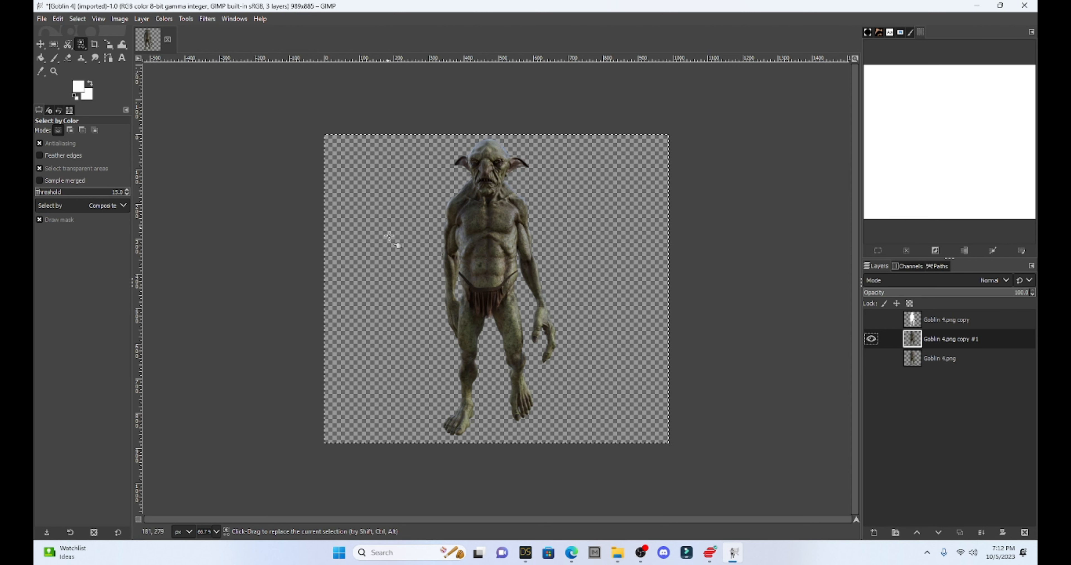
left_click_drag(354, 188, 340, 233)
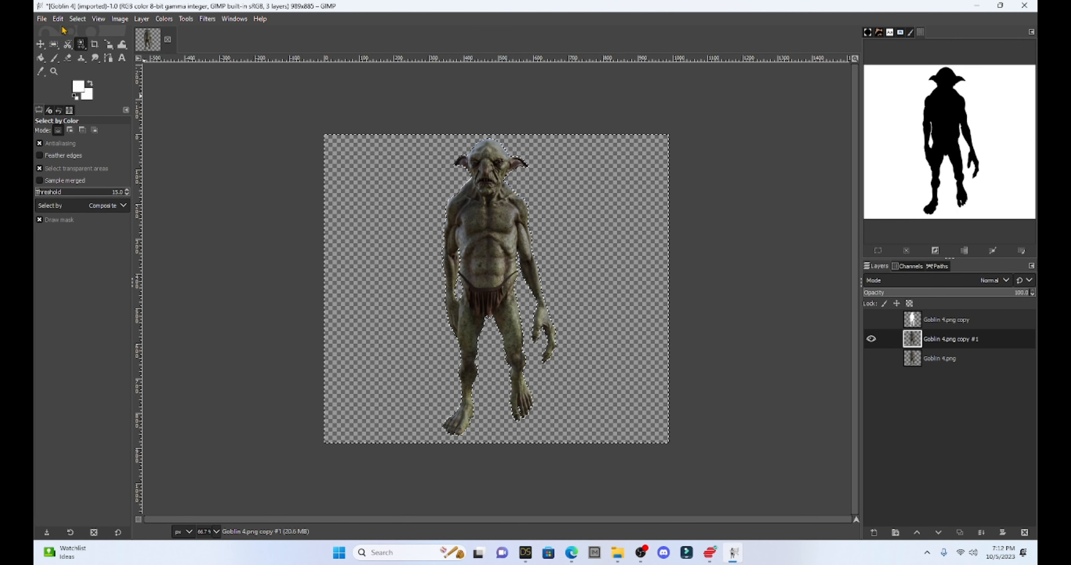
Set the foreground color to near-black (050100) and bucket-fill the selected background around the goblin on the copy #1 layer
left_click(79, 91)
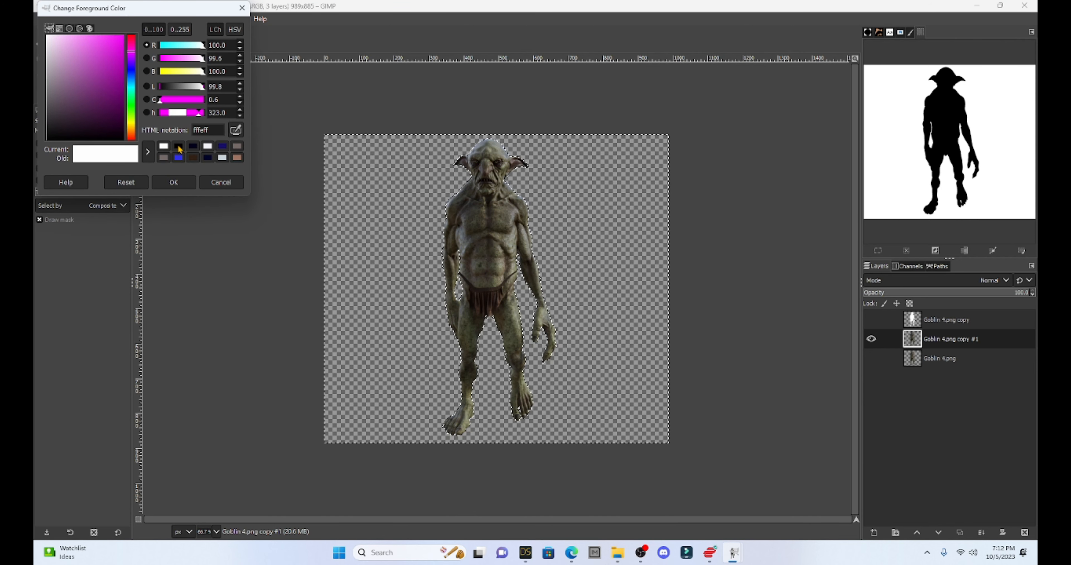
left_click(178, 146)
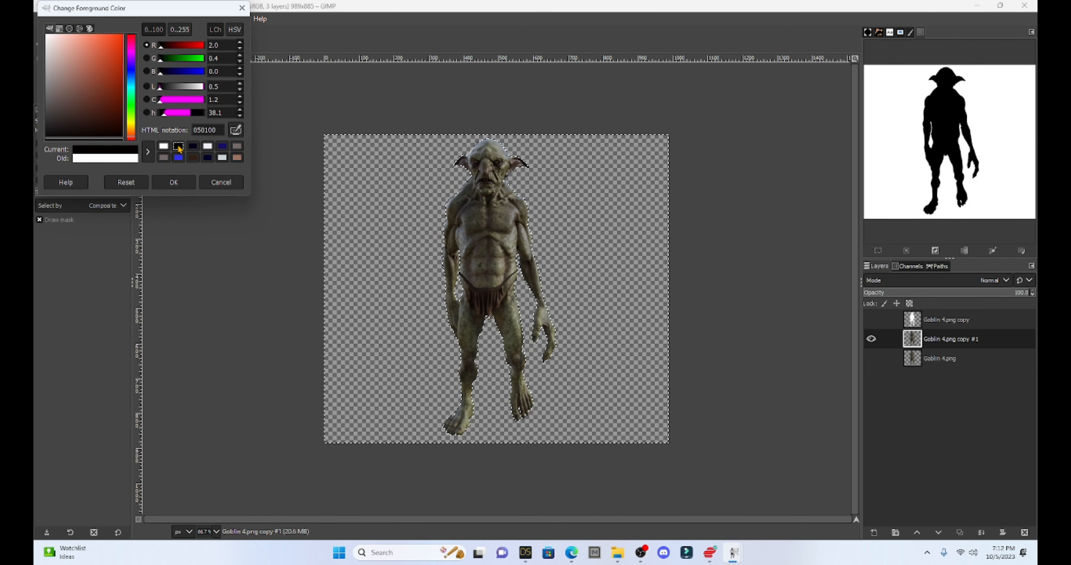
left_click(174, 182)
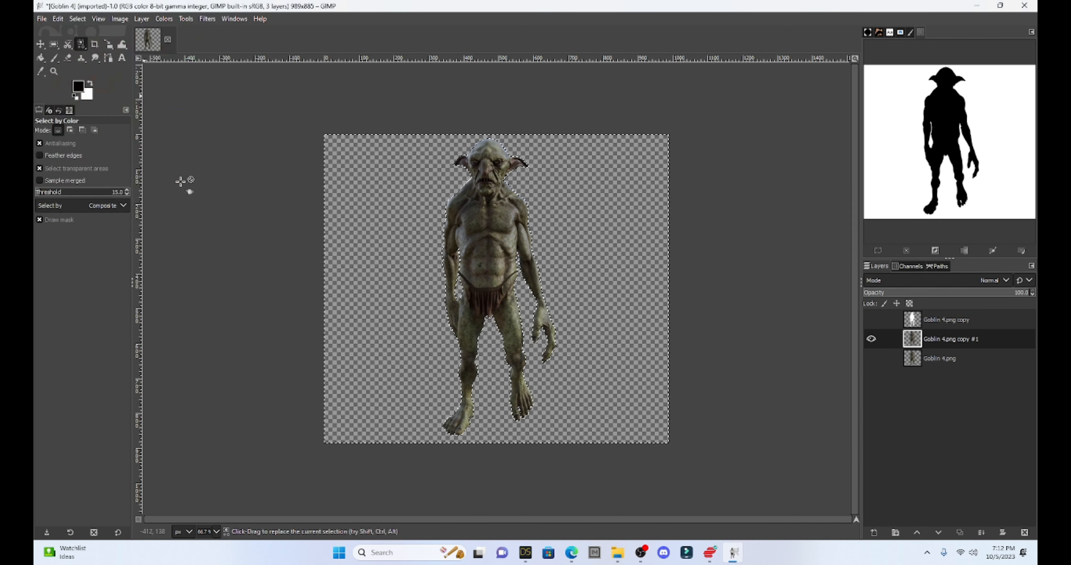
left_click(40, 57)
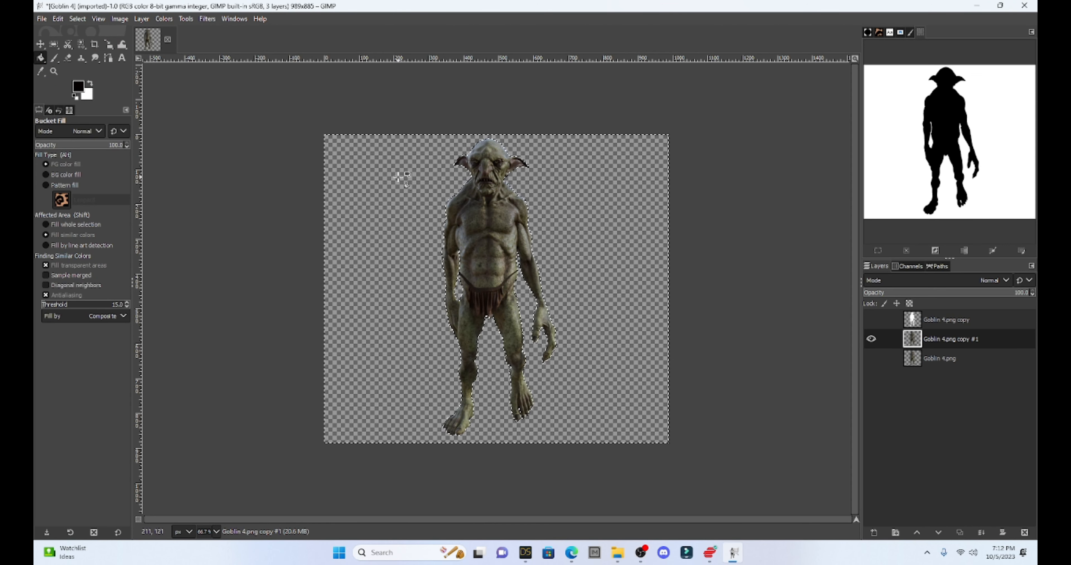
left_click(401, 178)
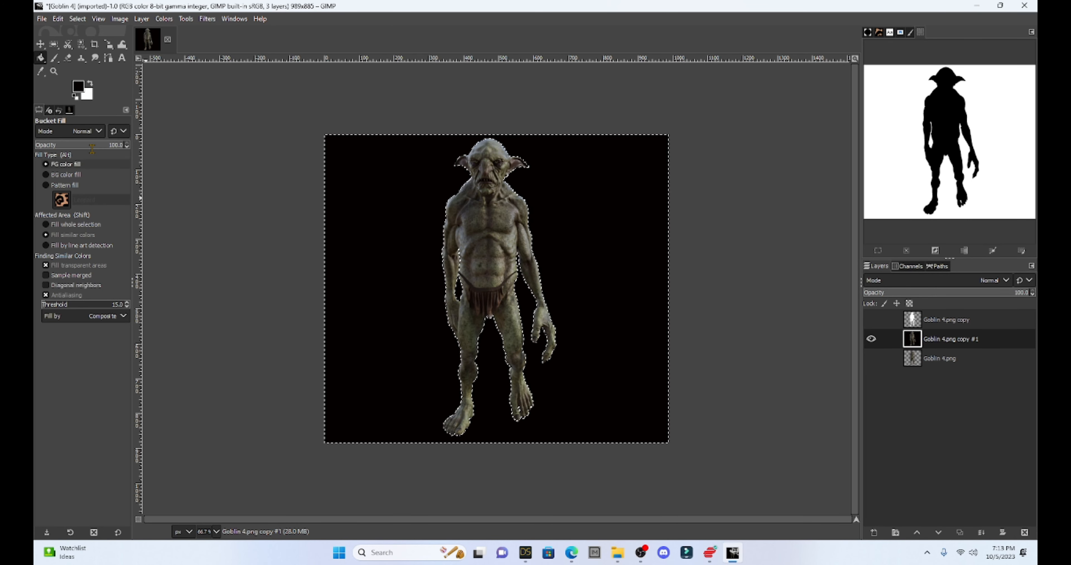
Extend the selection to the entire canvas and show the original Goblin 4.png layer and the white silhouette layer
left_click(61, 19)
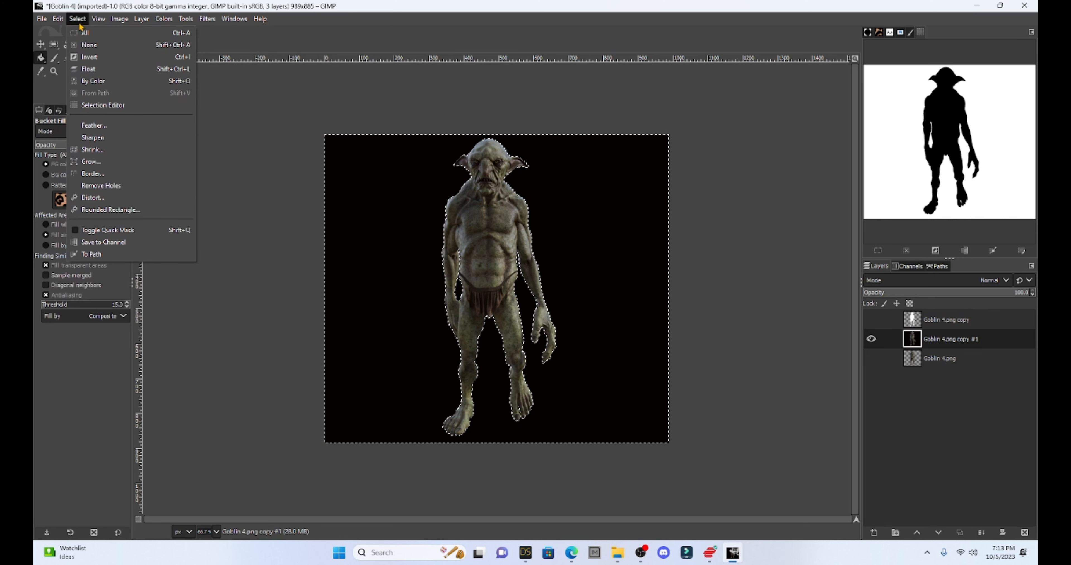
left_click(85, 33)
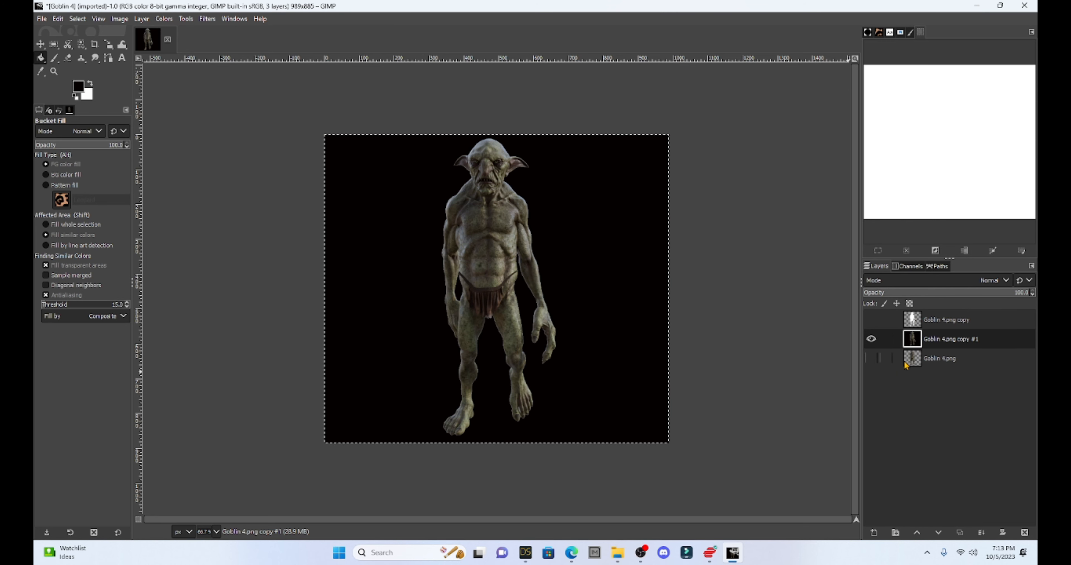
left_click(871, 359)
left_click(872, 321)
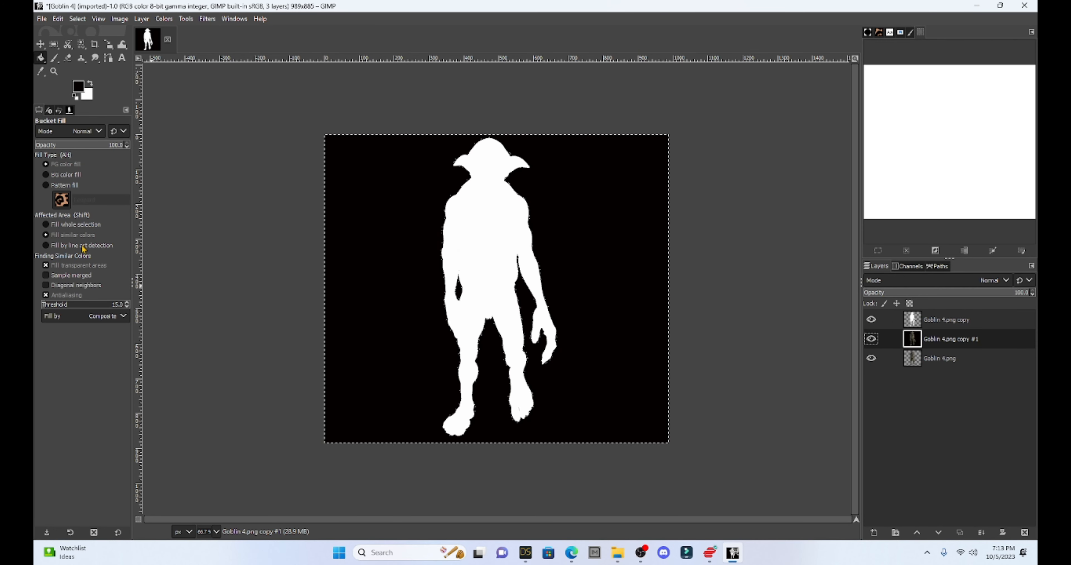
Export the silhouette mask as Goblin 4Billboard.png in the GIMP DAZ Pictures folder
left_click(41, 19)
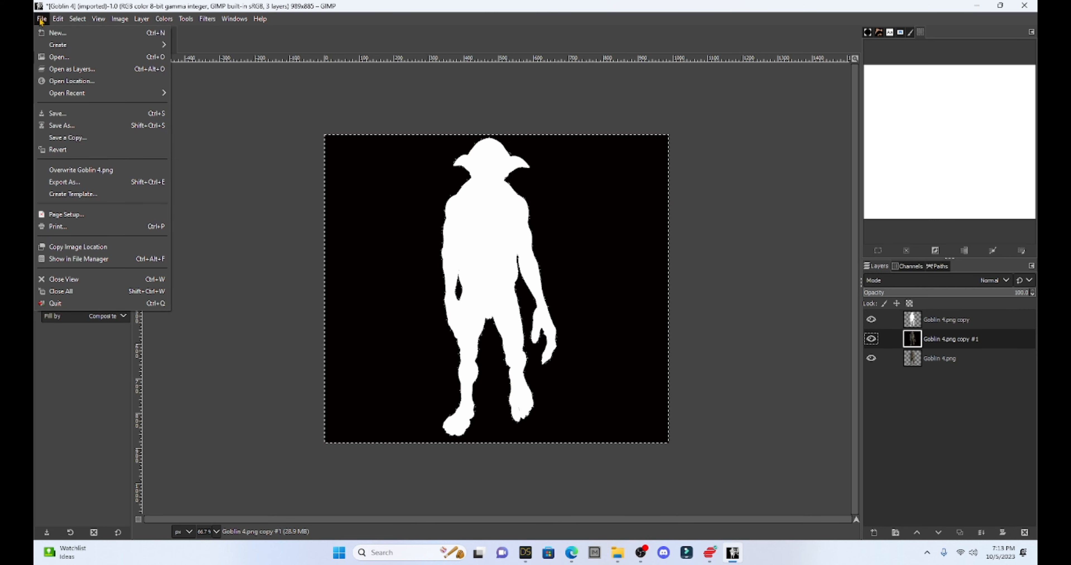
left_click(67, 184)
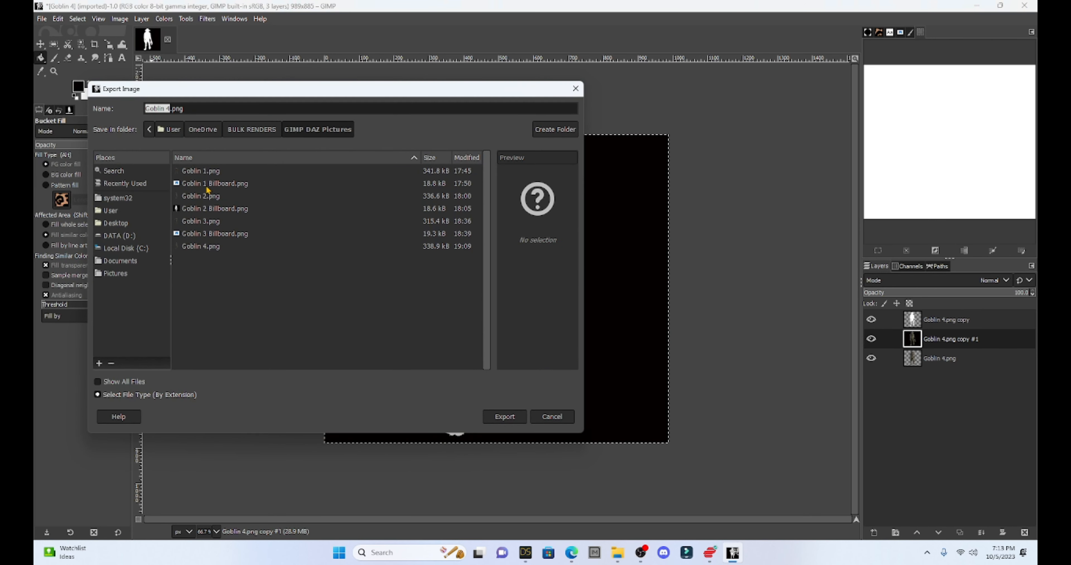
left_click(169, 109)
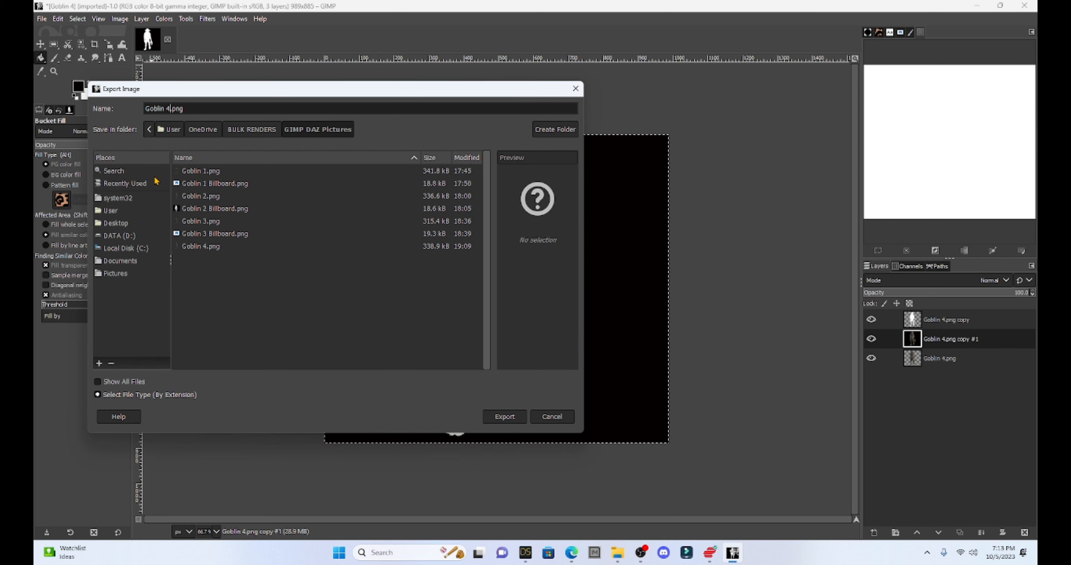
type("Billboard")
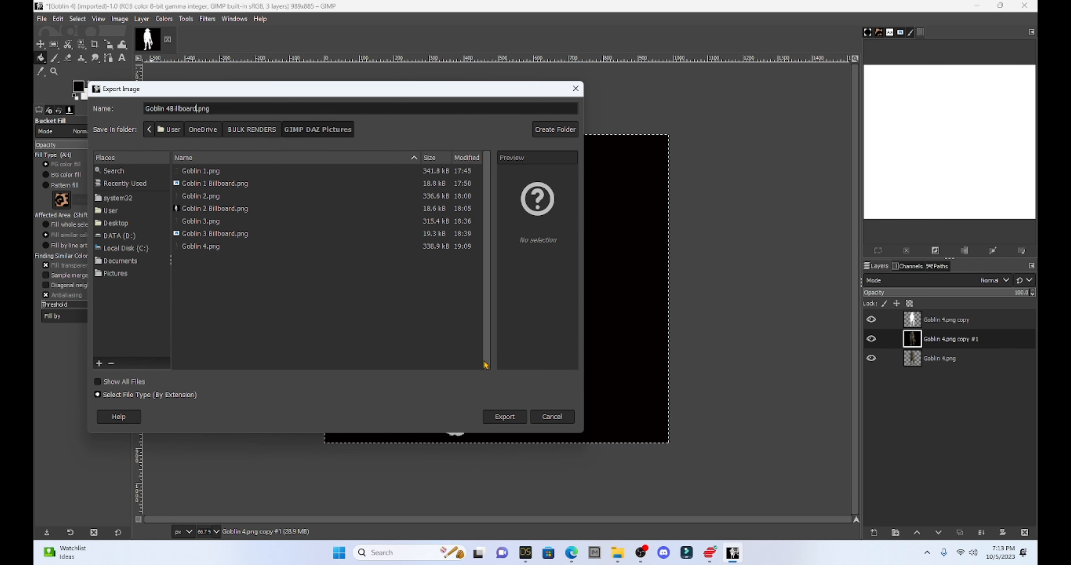
left_click(504, 416)
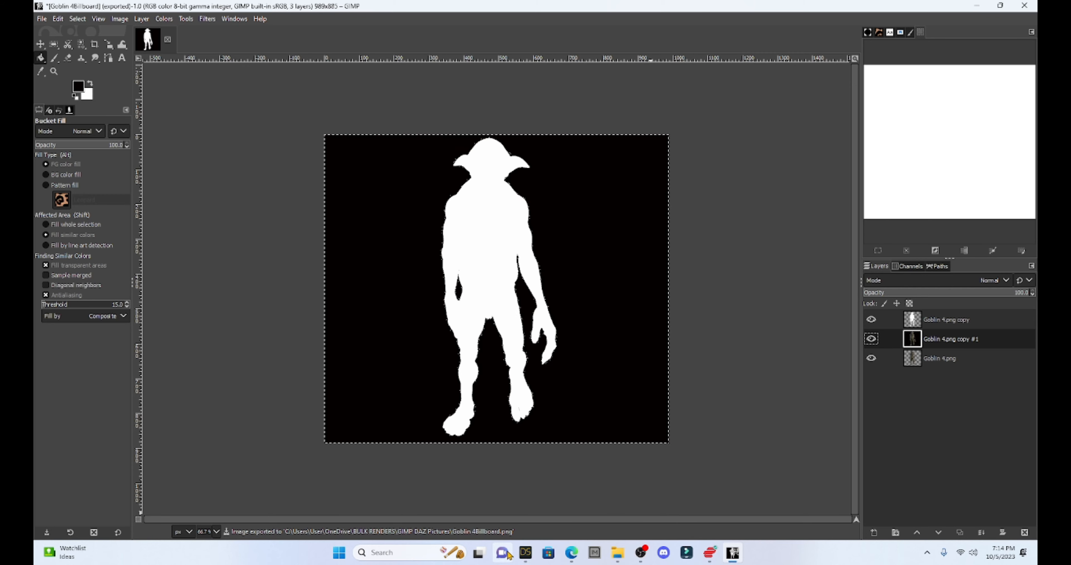
Switch to DAZ Studio and create a 2 m plane primitive at World Center with Z Positive as primary axis and 1 division
mouse_move(525, 553)
left_click(504, 495)
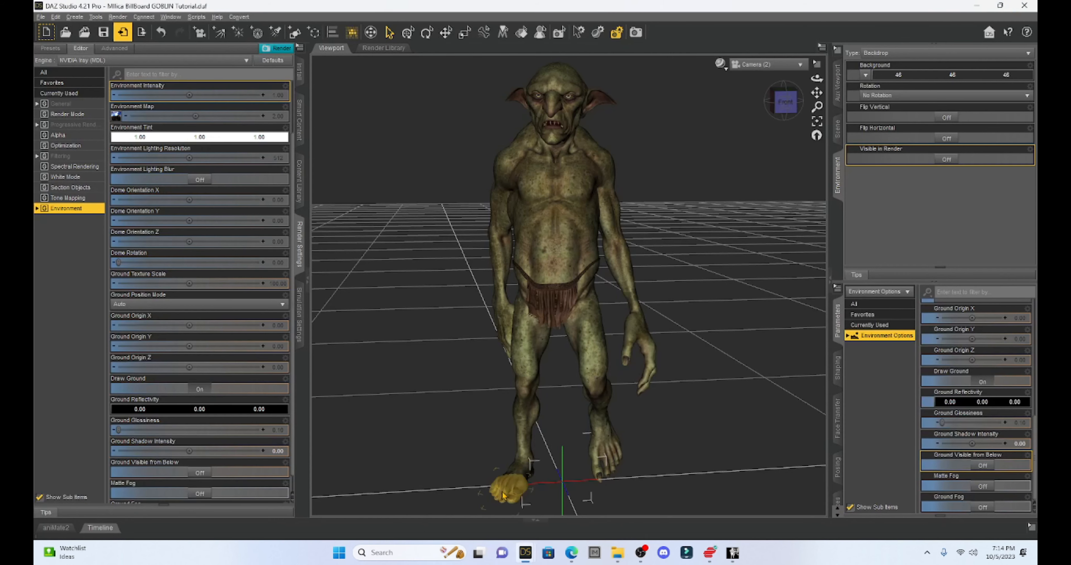
scroll(645, 252, "down", 8)
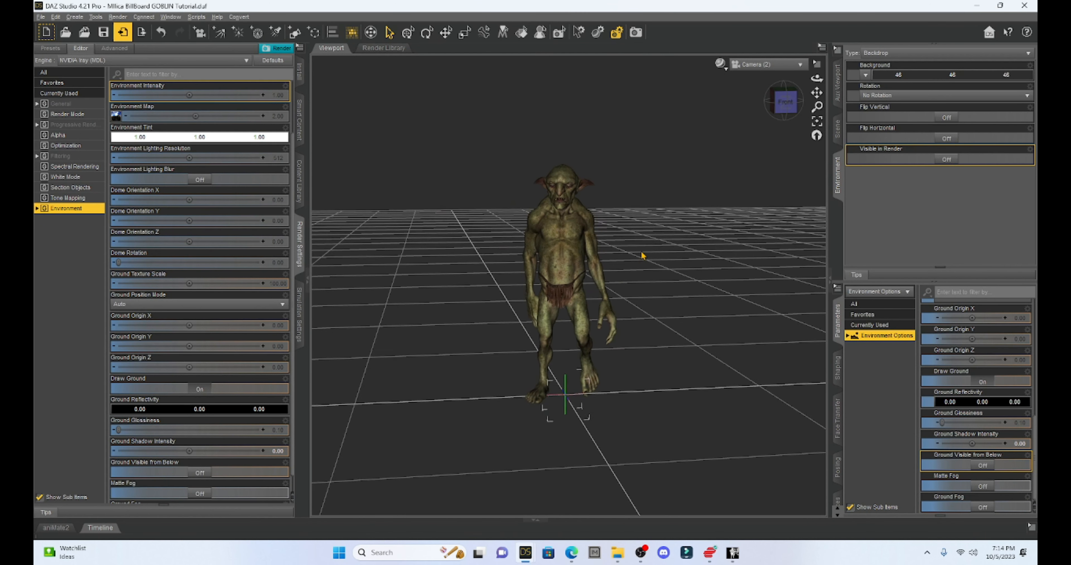
scroll(643, 256, "down", 3)
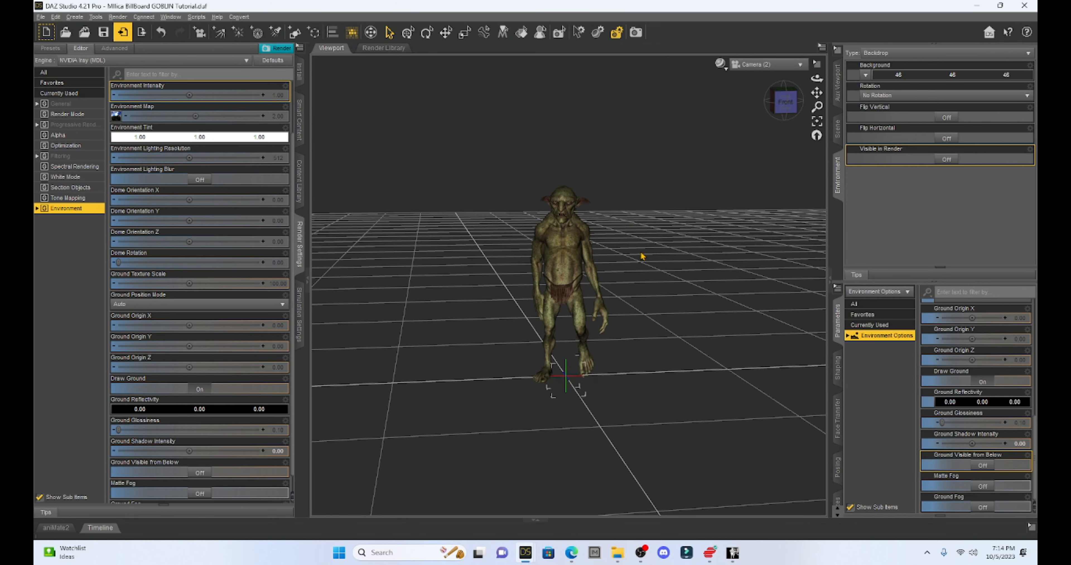
left_click_drag(817, 93, 856, 94)
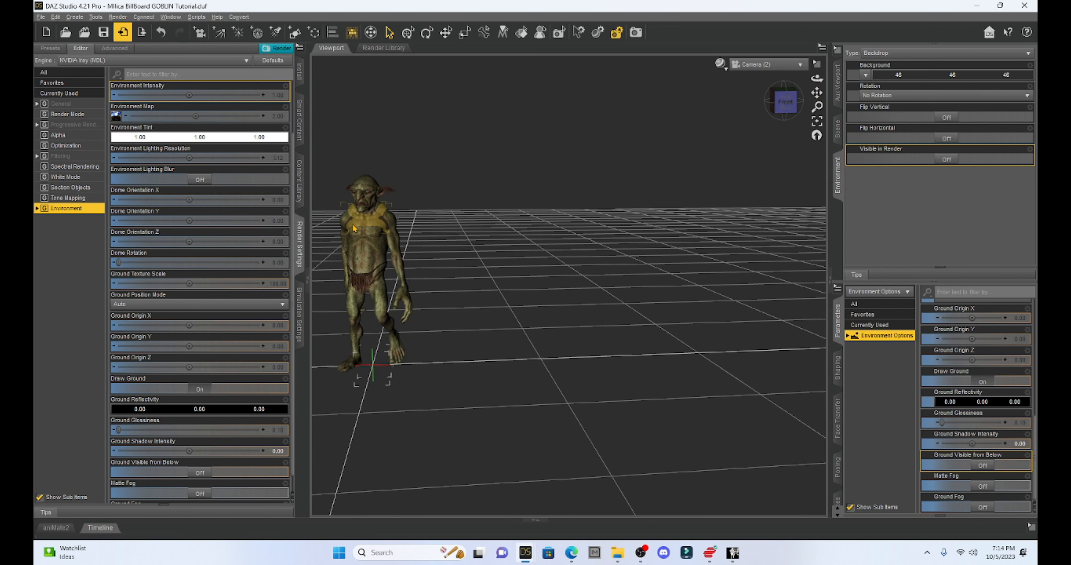
left_click(293, 33)
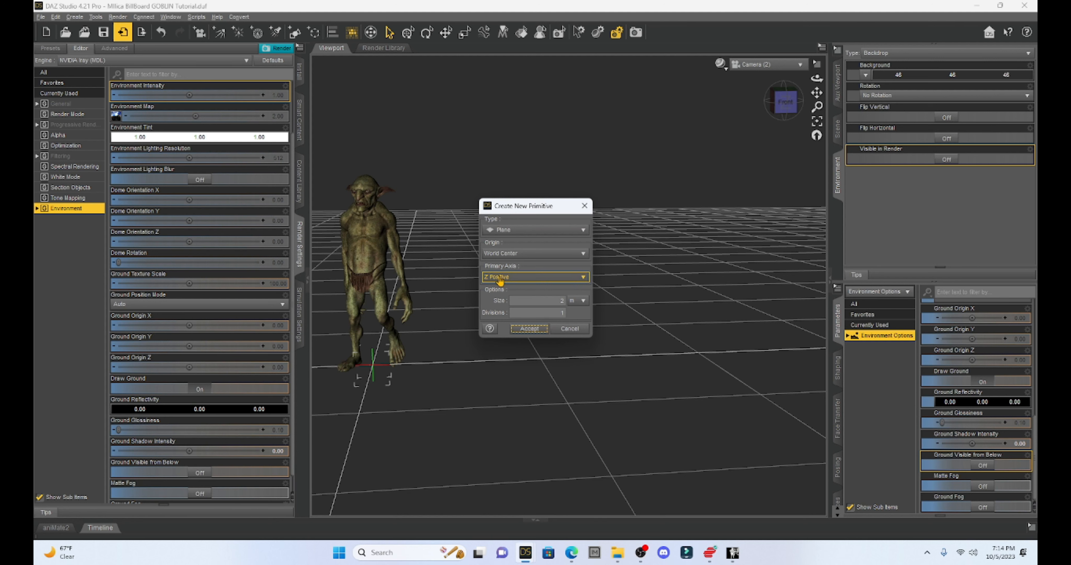
left_click(536, 329)
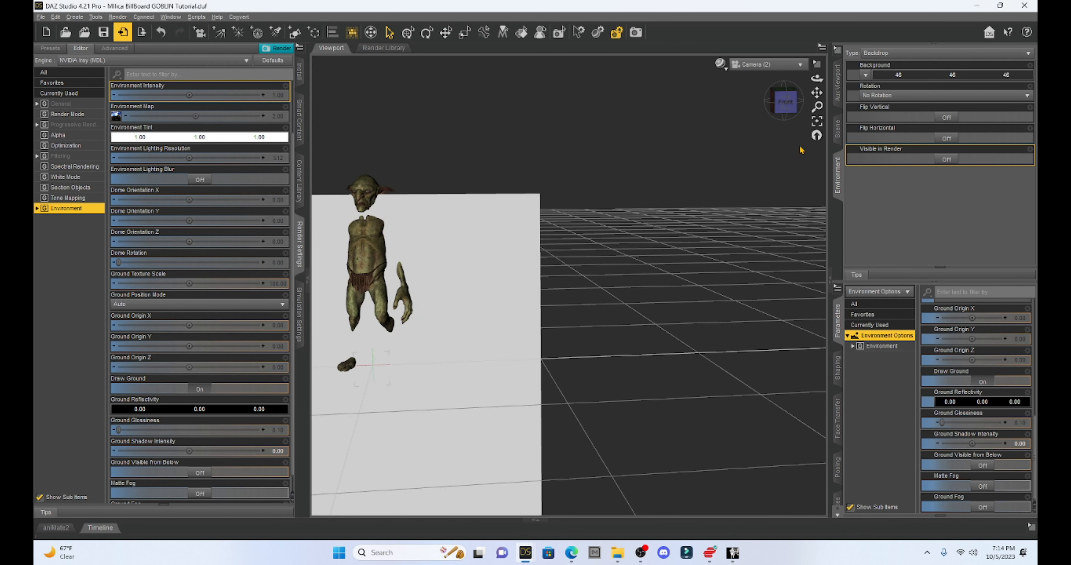
Move the plane beside the goblin and up, with X Translate 127.00 and Y Translate 58.00
mouse_move(817, 93)
left_mouse_down()
mouse_move(829, 81)
mouse_move(825, 89)
left_mouse_up()
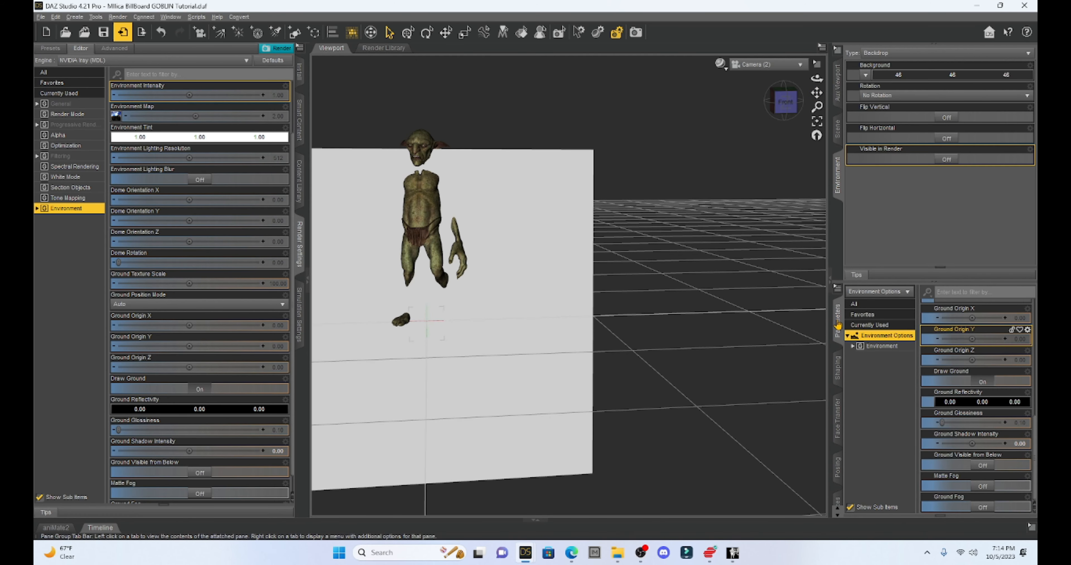
left_click(527, 298)
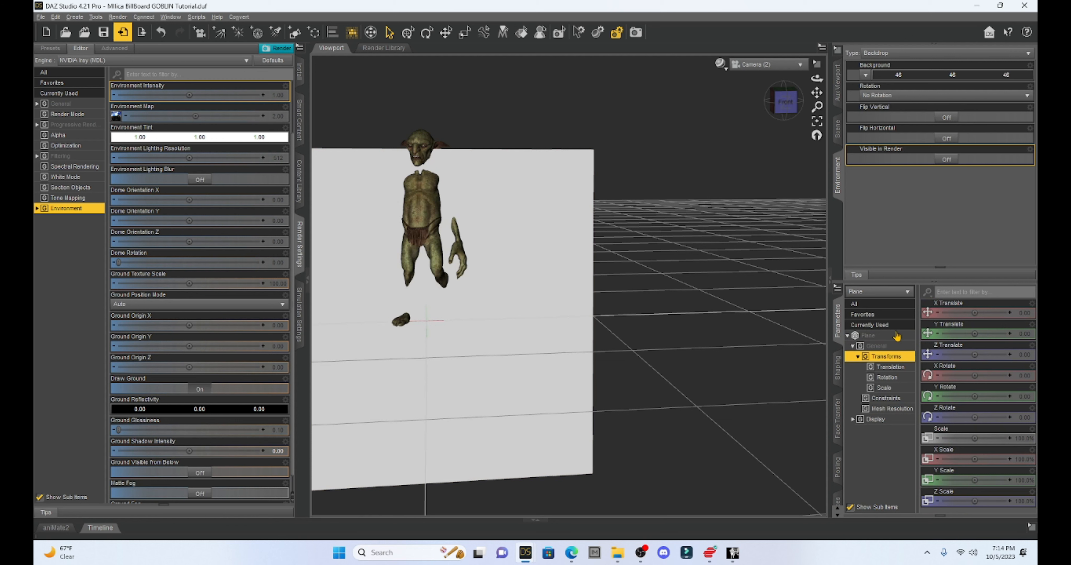
left_click_drag(975, 312, 980, 337)
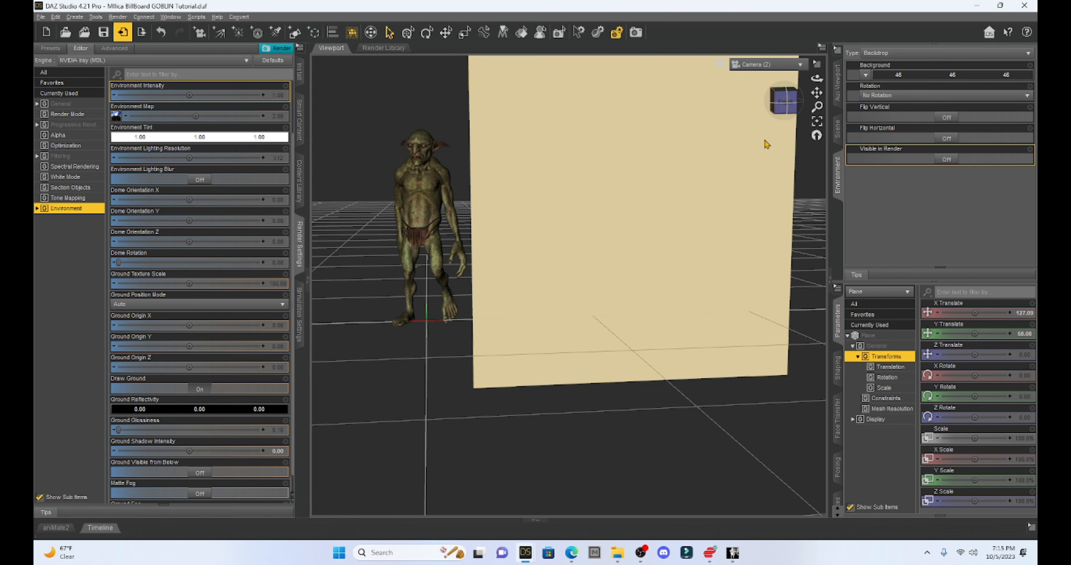
Apply the Goblin 4 image from the GIMP DAZ Pictures folder as the Base Color map of the plane's Default surface
left_click(837, 132)
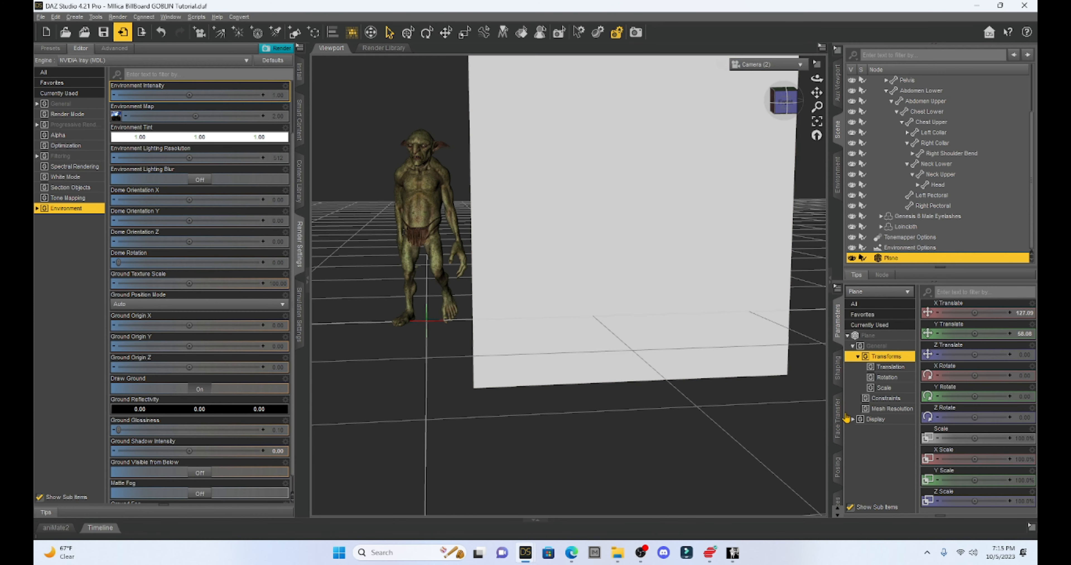
left_click(838, 504)
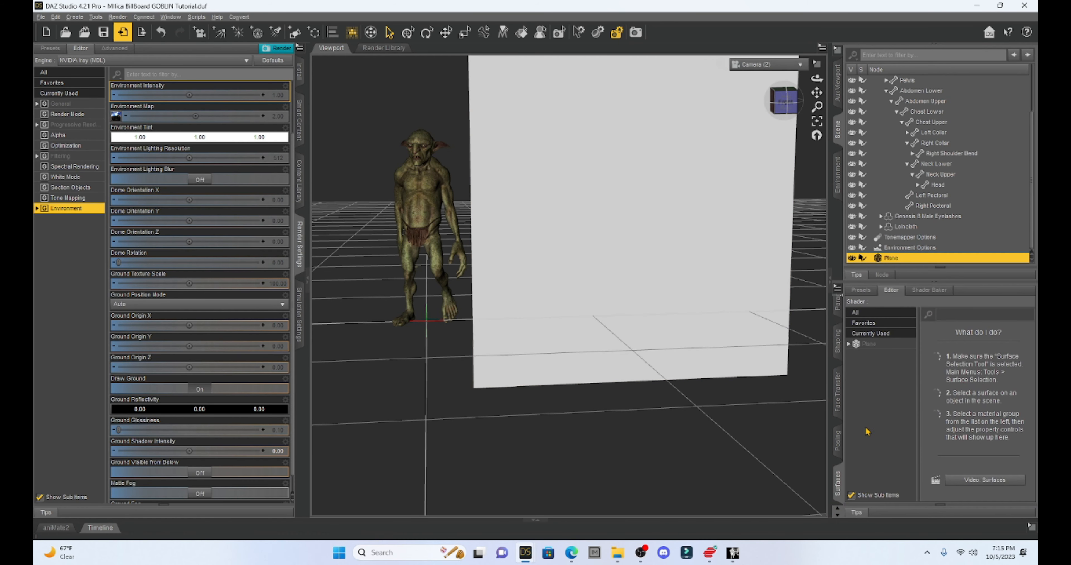
left_click(849, 345)
left_click(854, 355)
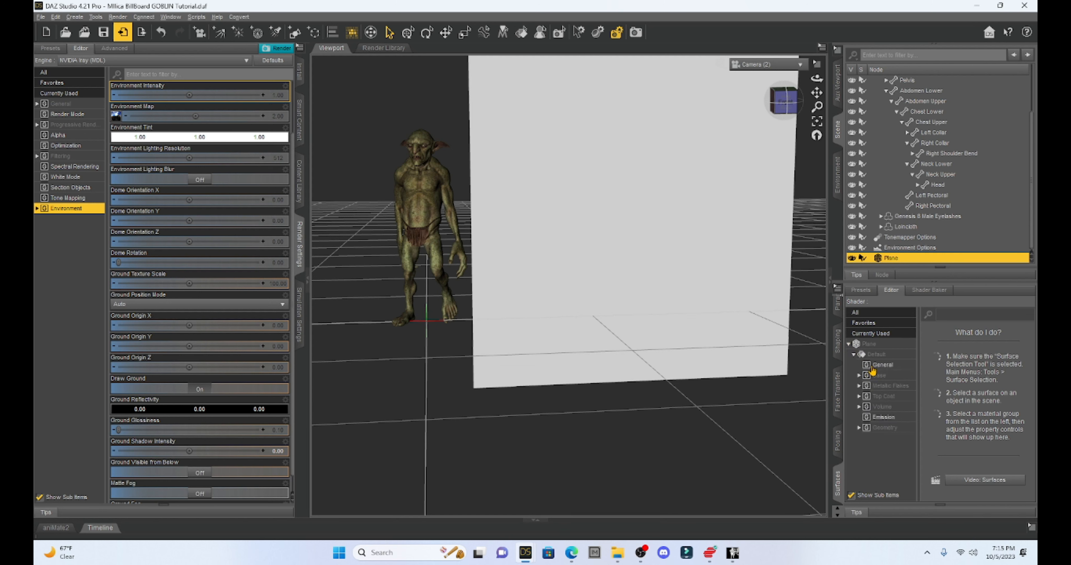
left_click(879, 376)
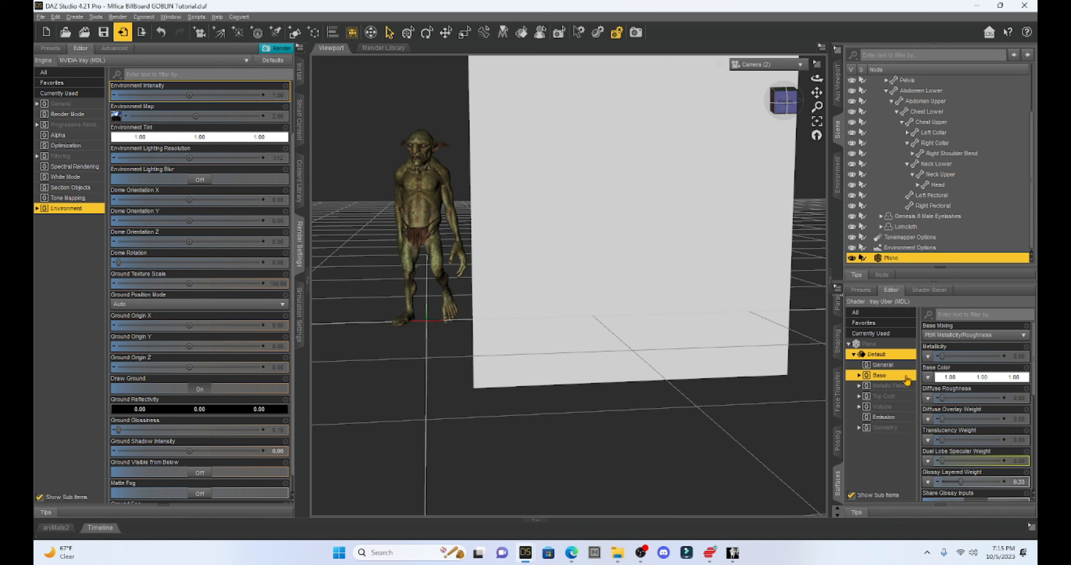
left_click(928, 378)
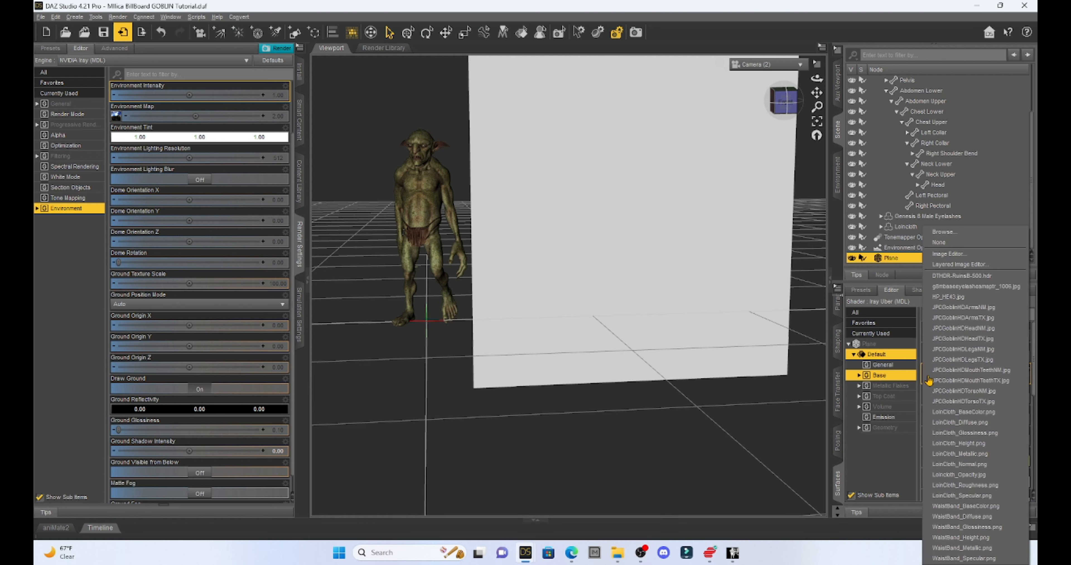
left_click(950, 236)
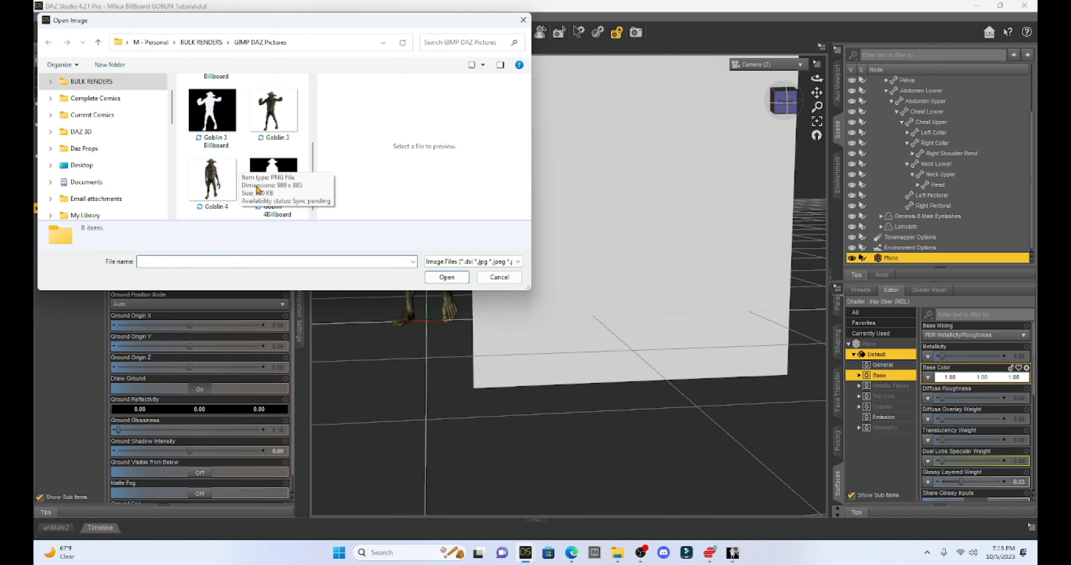
double_click(207, 179)
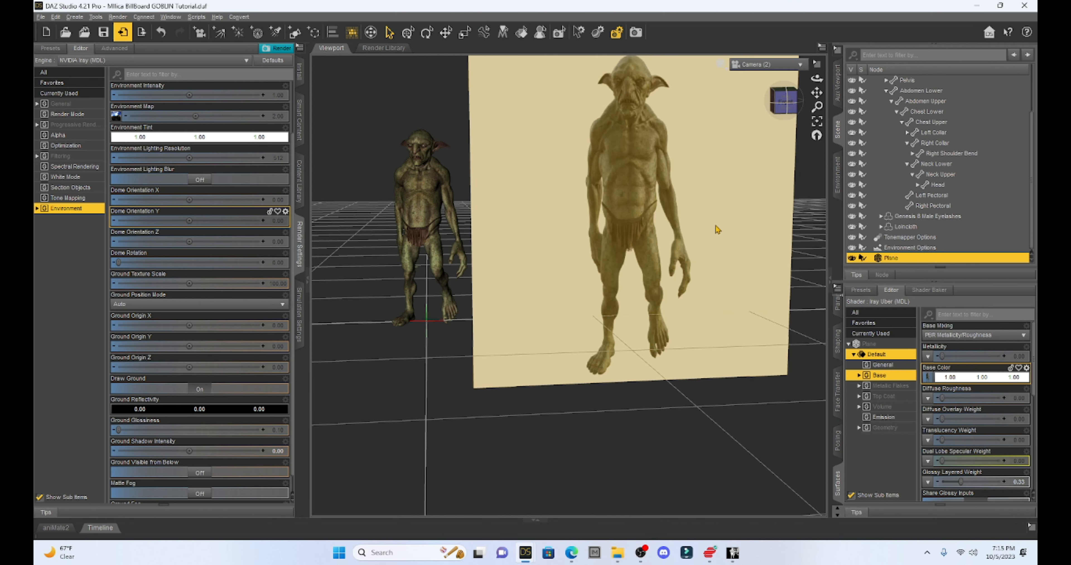
Apply the Goblin 4Billboard image from the GIMP DAZ Pictures folder as the Cutout Opacity map of the plane's Default surface
left_click(882, 429)
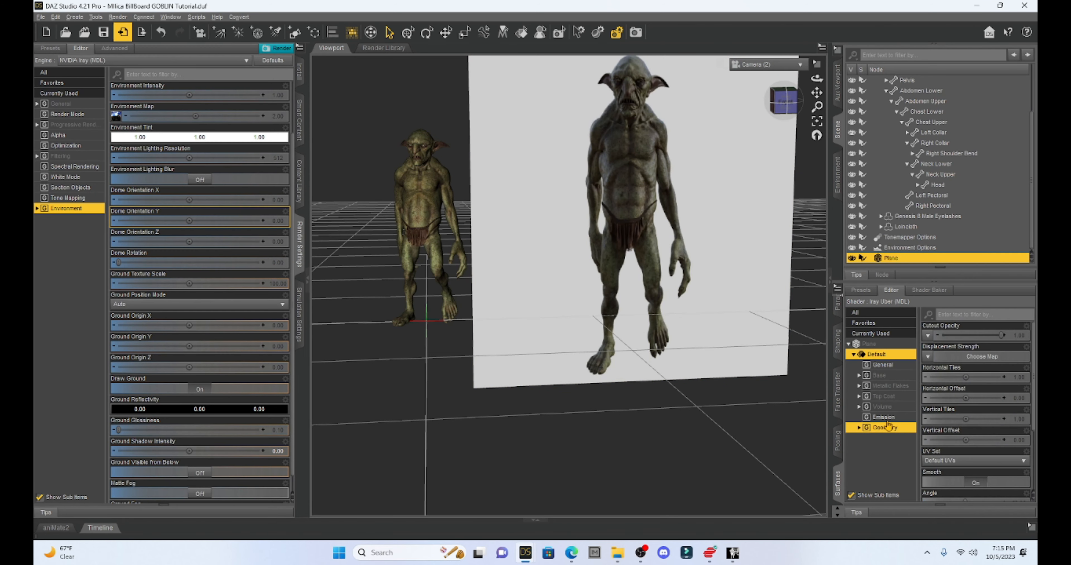
left_click(928, 336)
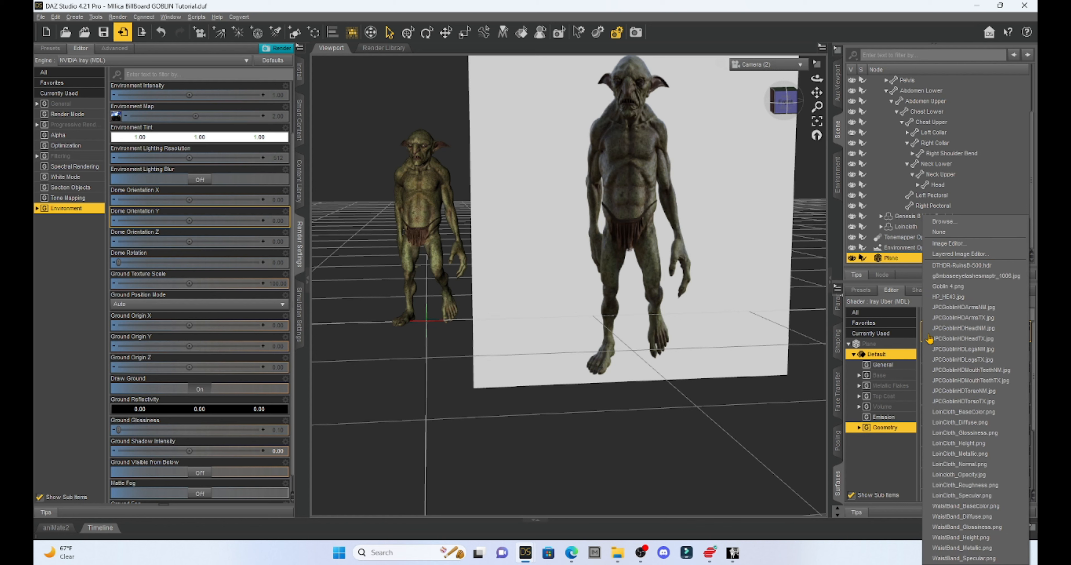
left_click(957, 225)
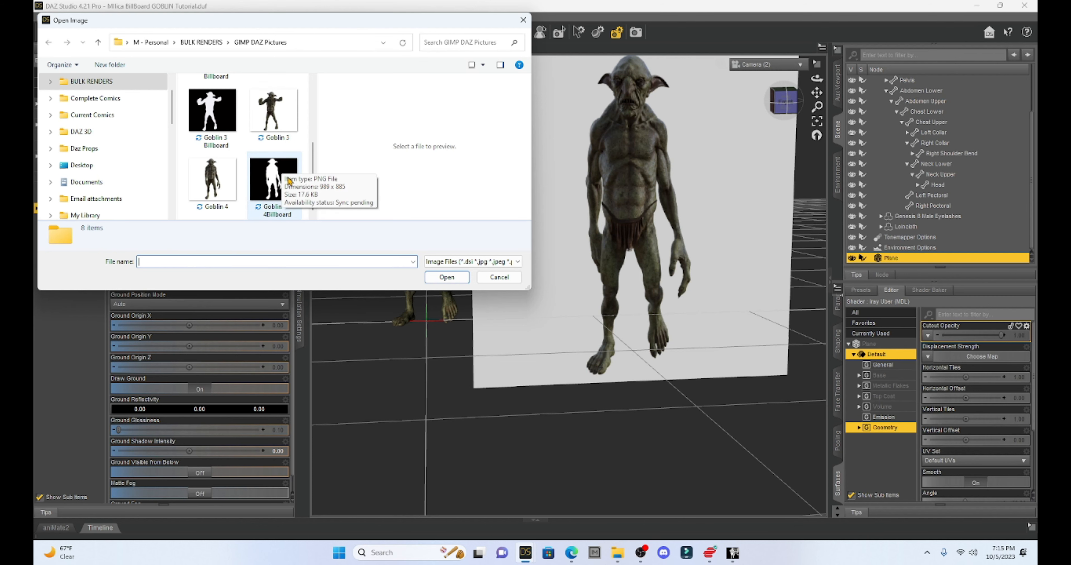
double_click(268, 182)
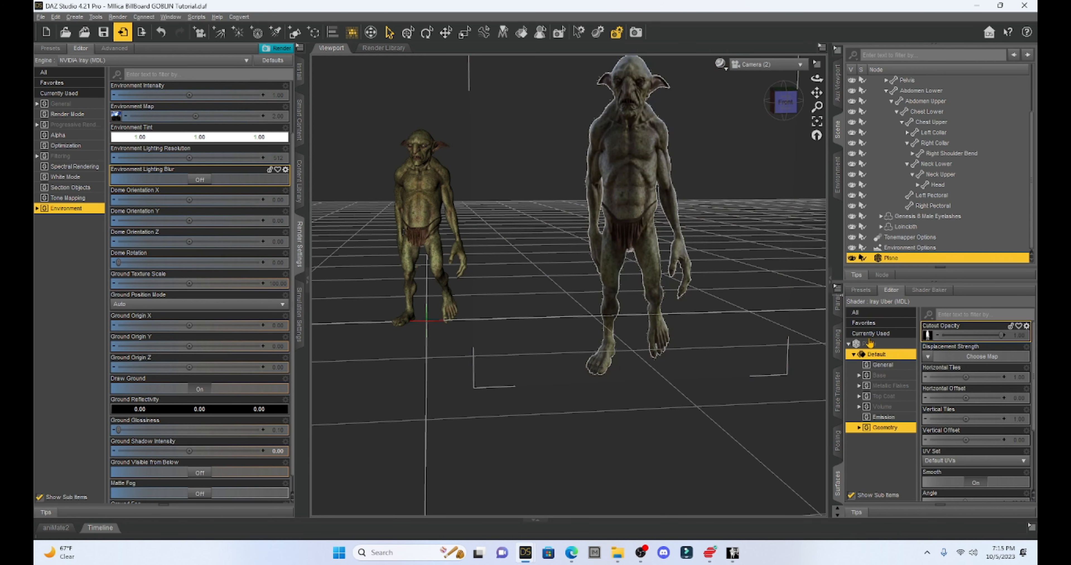
Scale the plane down to about 59% and move it close beside the goblin, with X Translate about 43.38 and Y Translate about 52.57
left_click(603, 174)
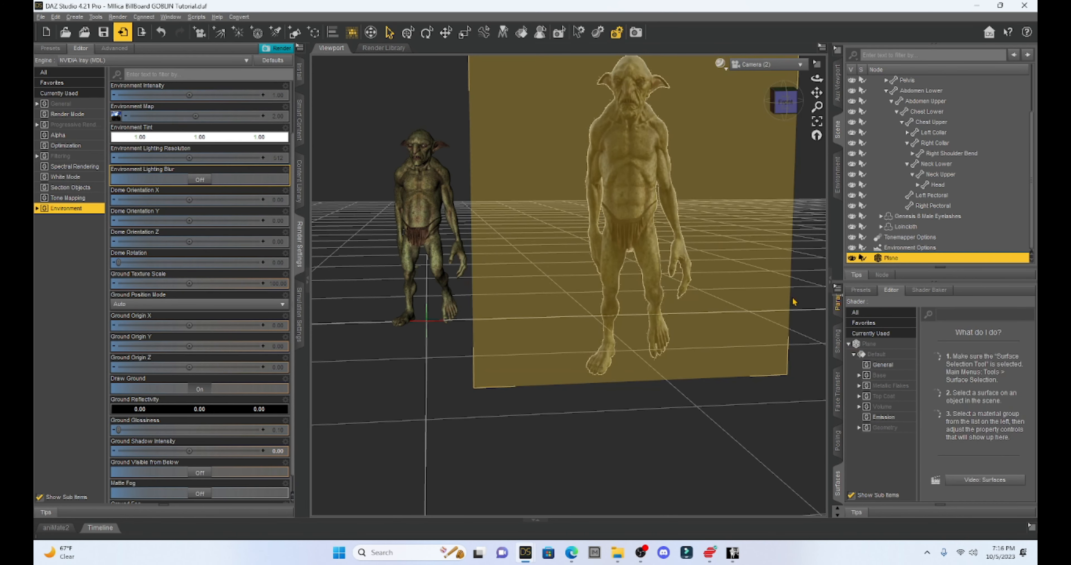
left_click(839, 310)
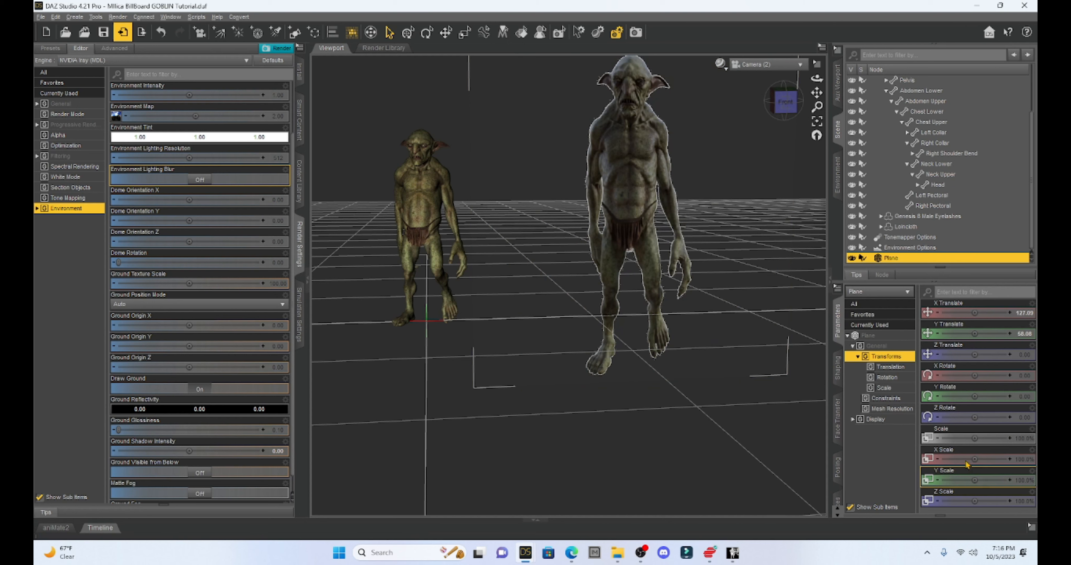
left_click_drag(974, 439, 959, 438)
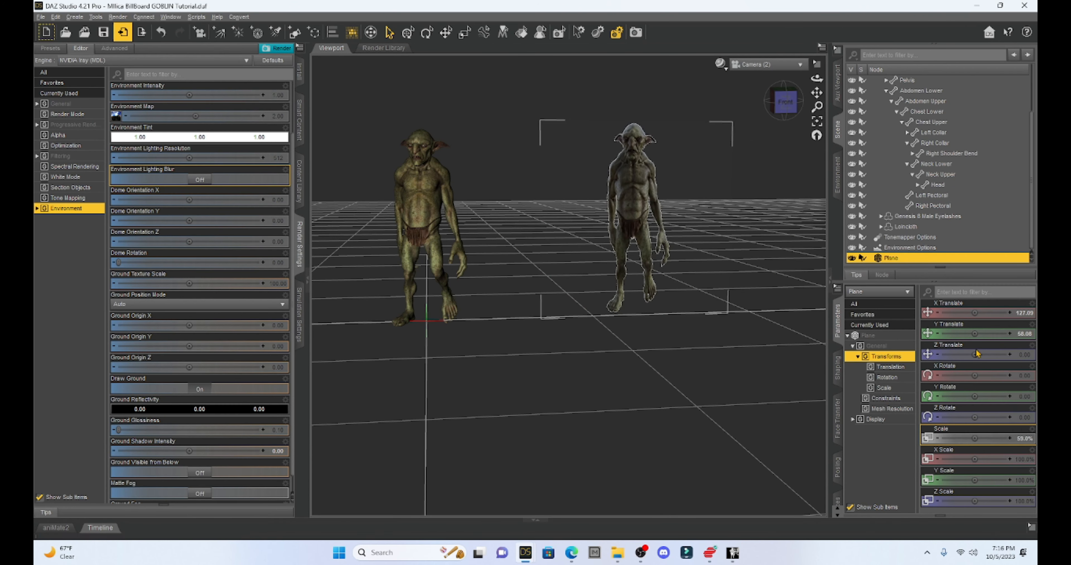
left_click_drag(974, 313, 967, 334)
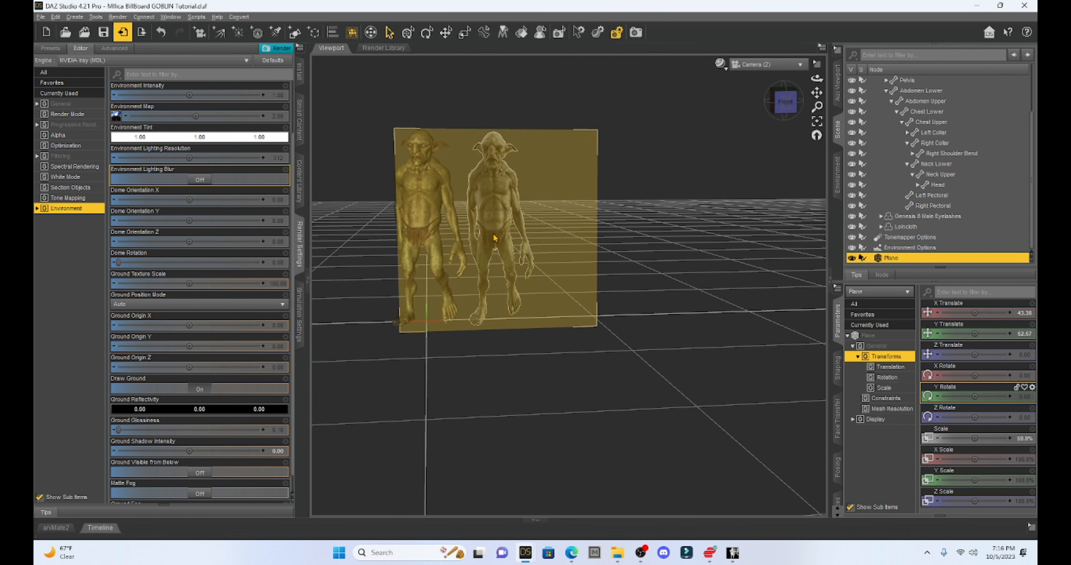
scroll(495, 238, "up", 5)
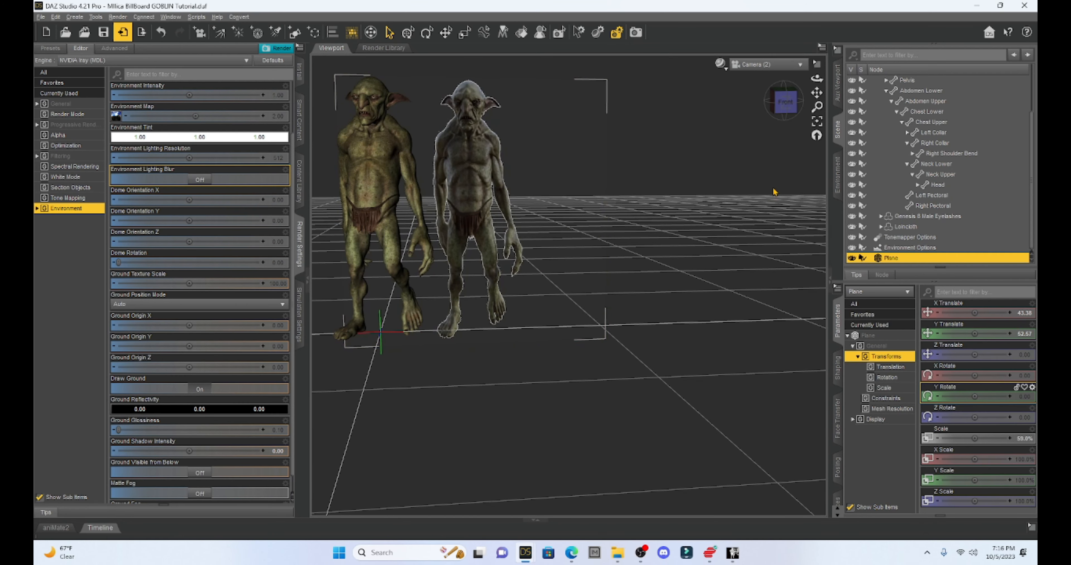
left_click_drag(817, 93, 936, 164)
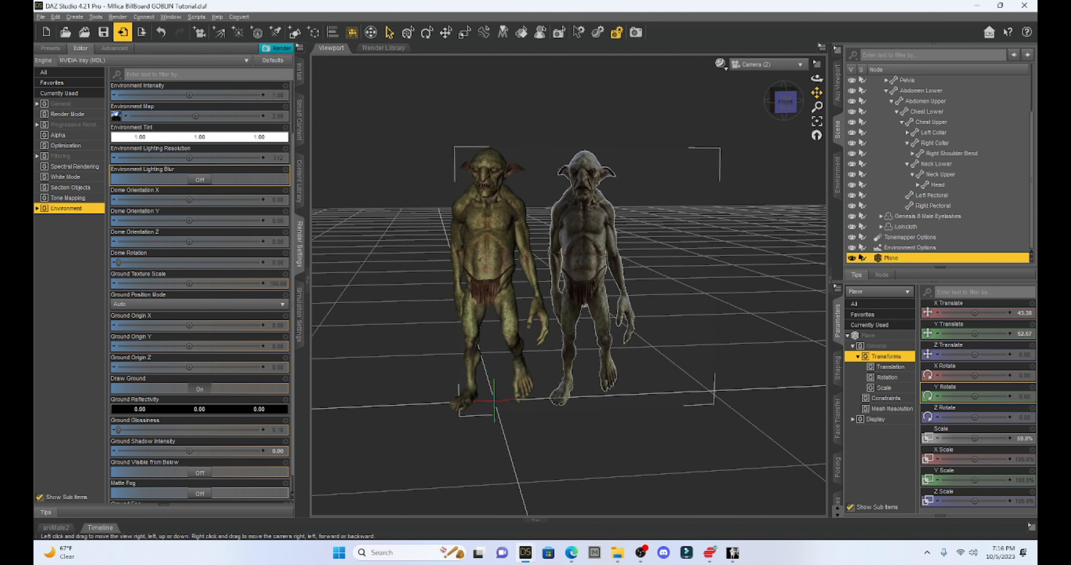
scroll(785, 203, "up", 5)
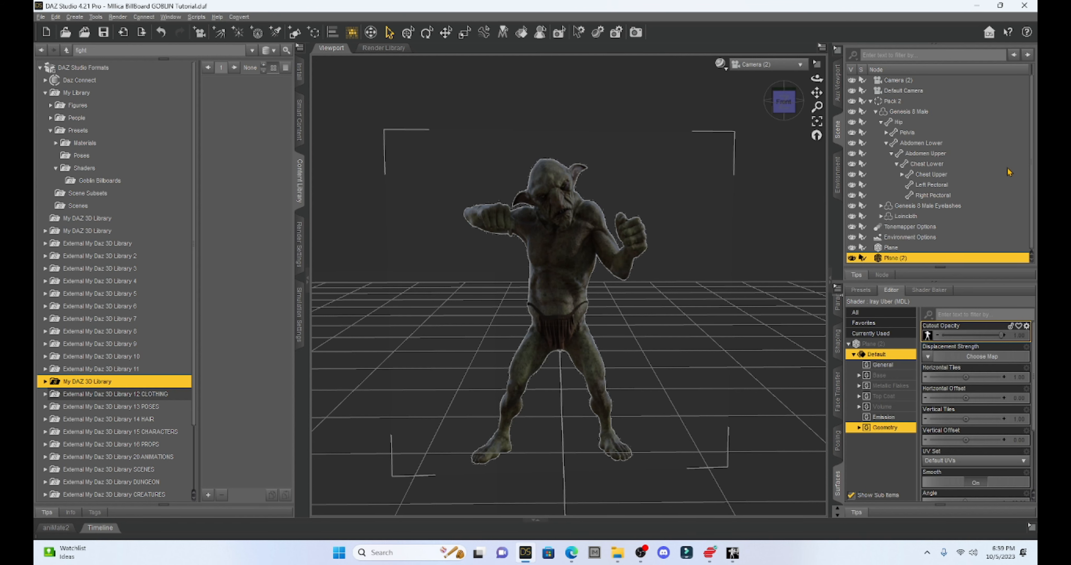
Check which mask image is assigned to the Cutout Opacity of the Default surface on Plane (2)
left_click(786, 107)
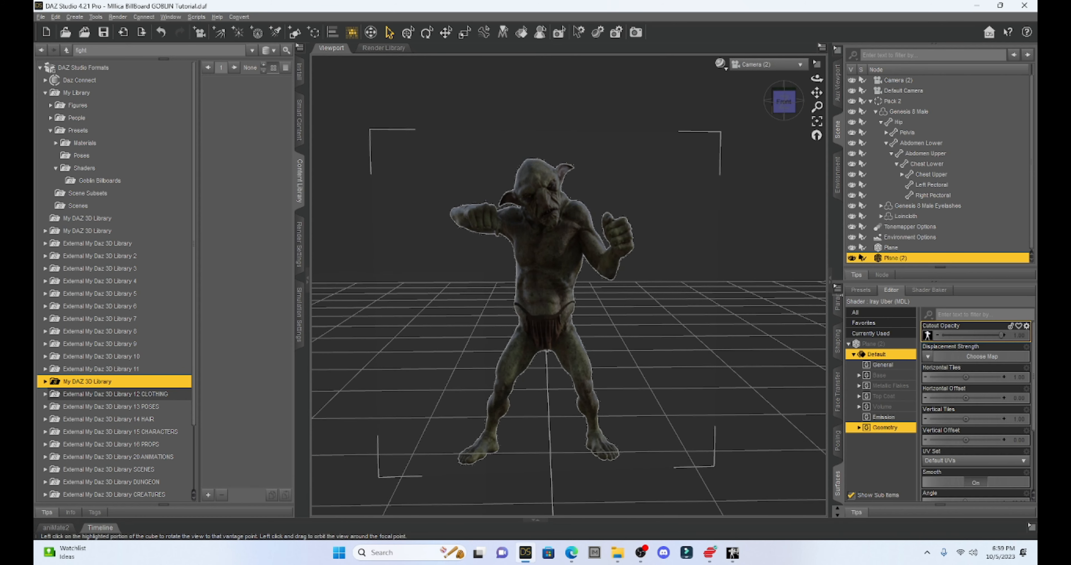
scroll(752, 286, "up", 2)
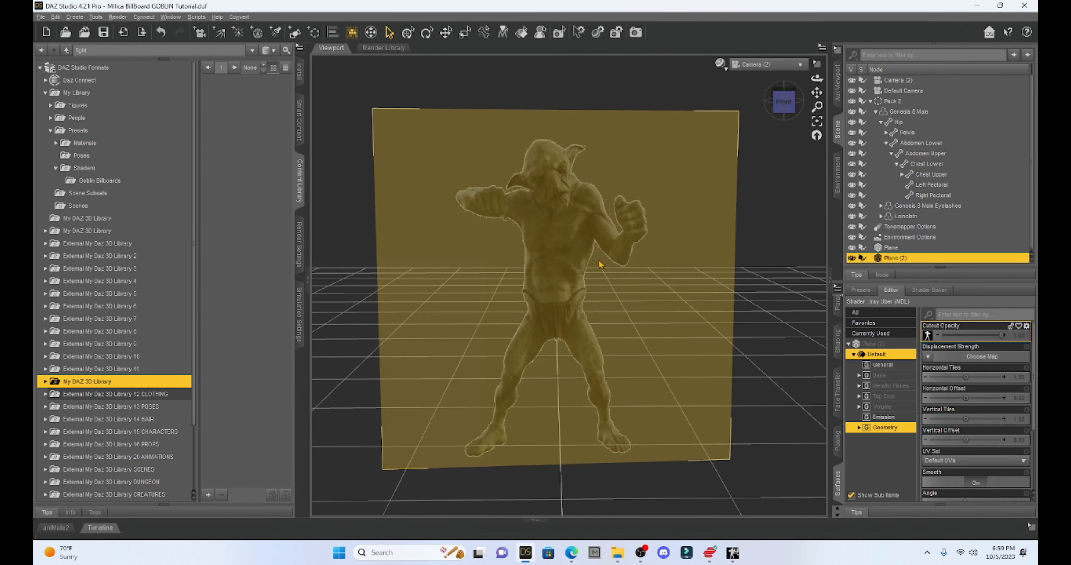
left_click(561, 253)
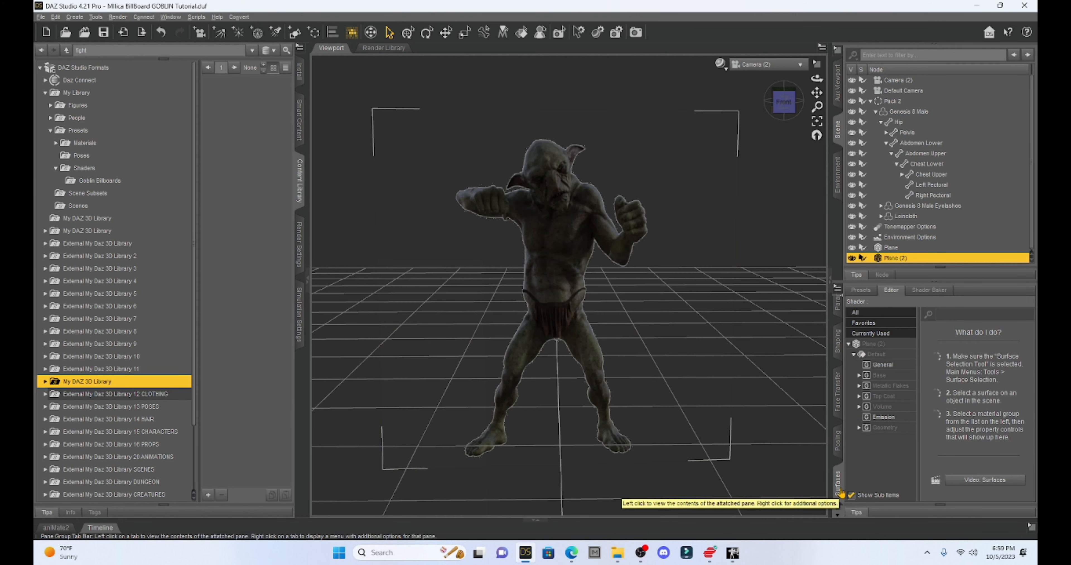
left_click(883, 433)
mouse_move(927, 338)
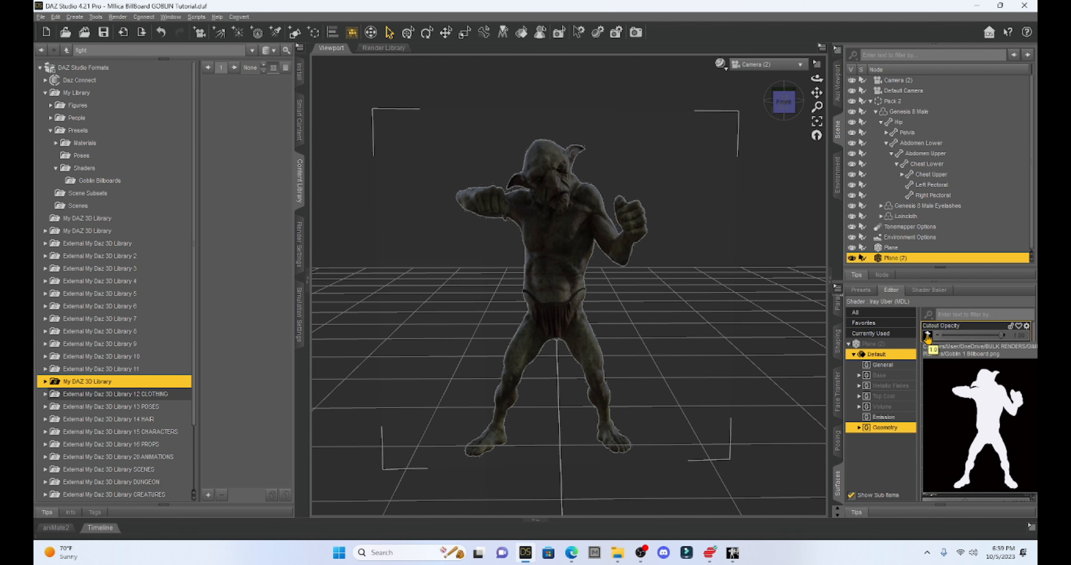
left_click(927, 336)
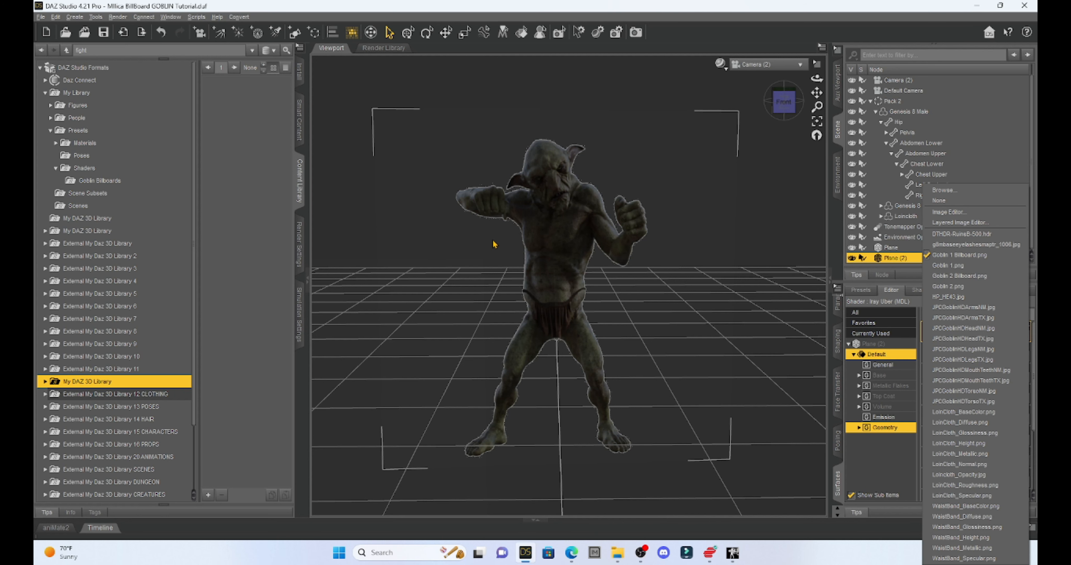
left_click(487, 251)
scroll(487, 250, "up", 2)
scroll(487, 250, "down", 2)
scroll(487, 250, "up", 4)
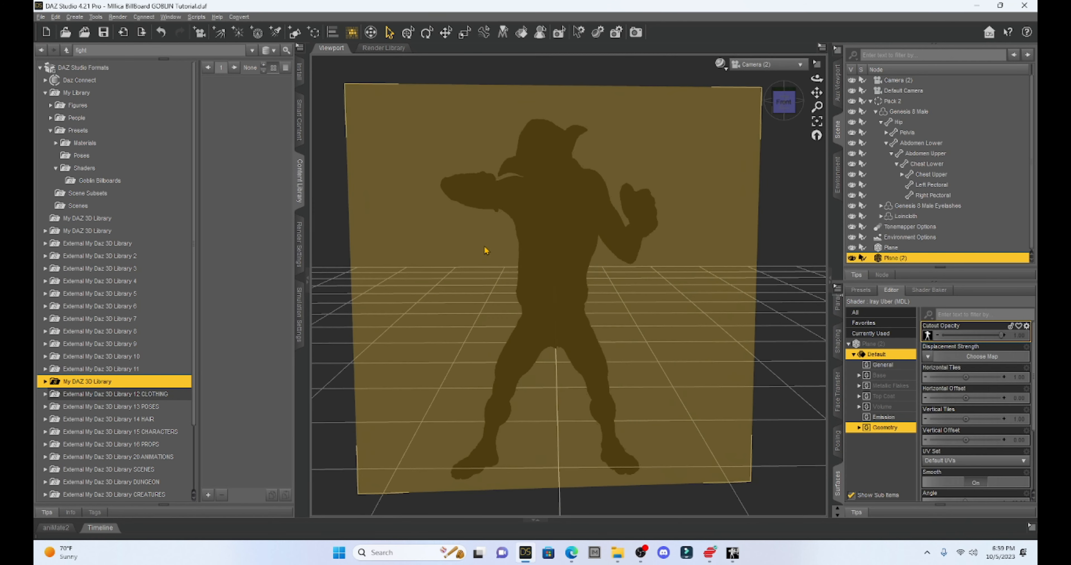
scroll(468, 257, "down", 2)
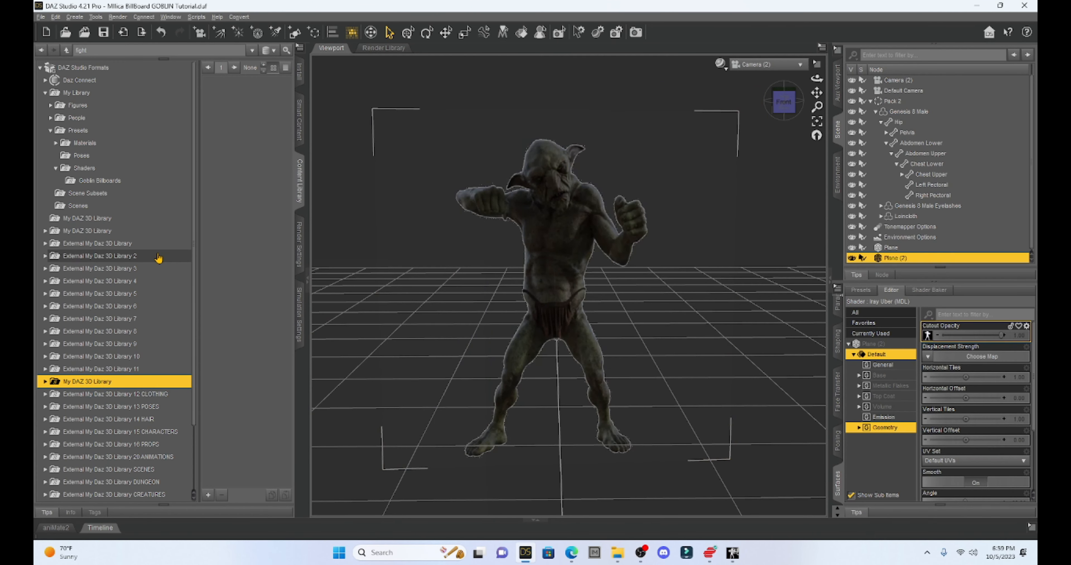
left_click(929, 336)
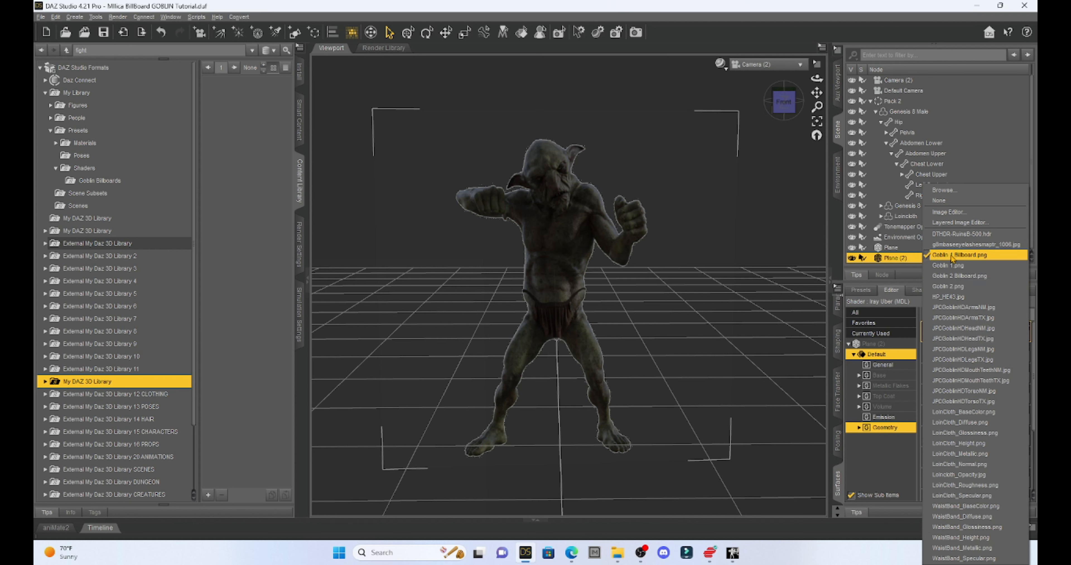
Save the Default surface of Plane (2) as a shader preset named Goblin 1 in the Goblin Billboards folder under Presets > Shaders
left_click(42, 17)
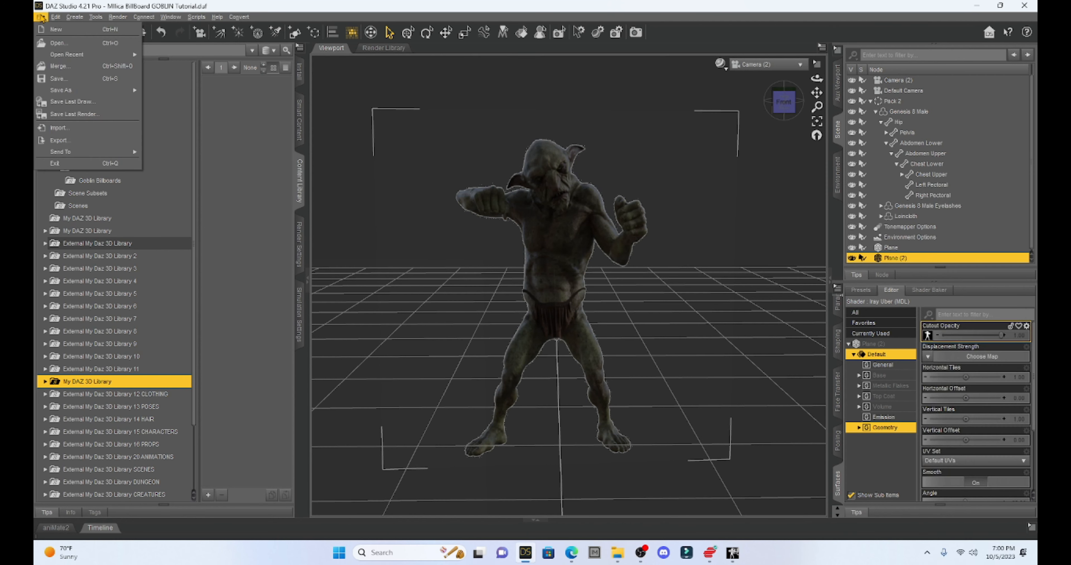
mouse_move(100, 91)
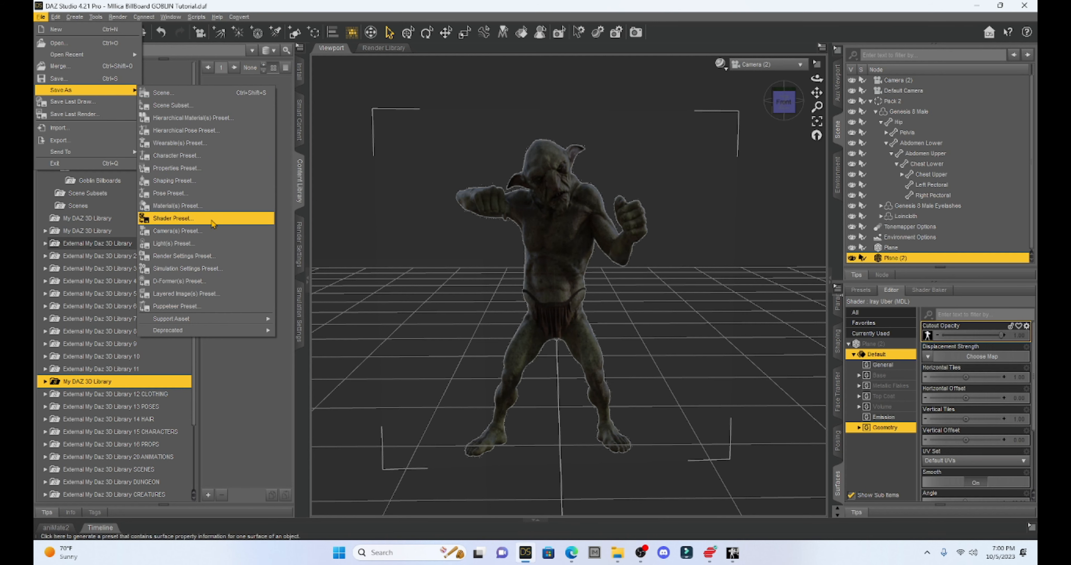
left_click(212, 219)
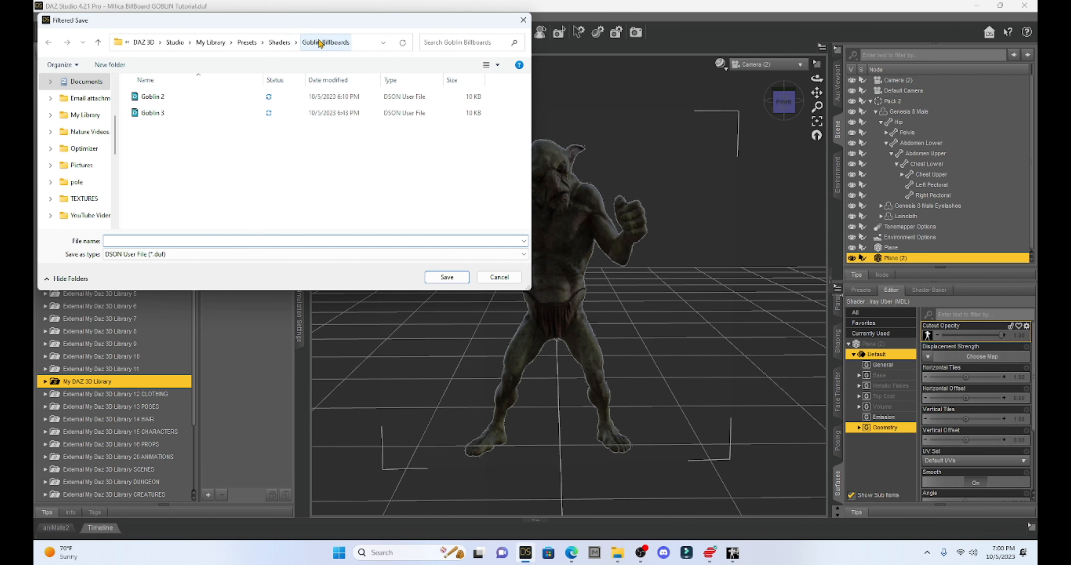
left_click(278, 45)
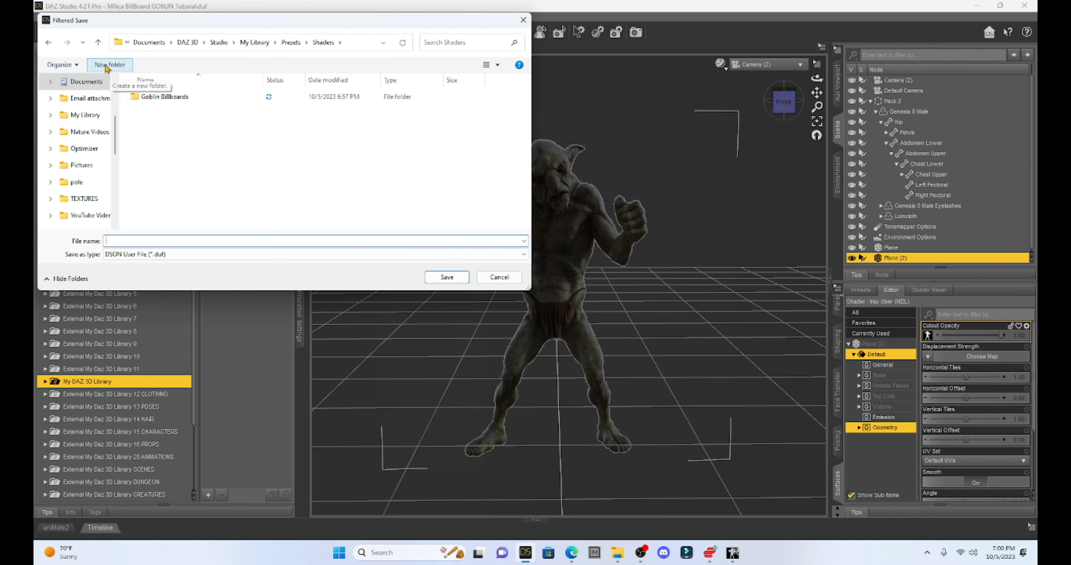
double_click(158, 99)
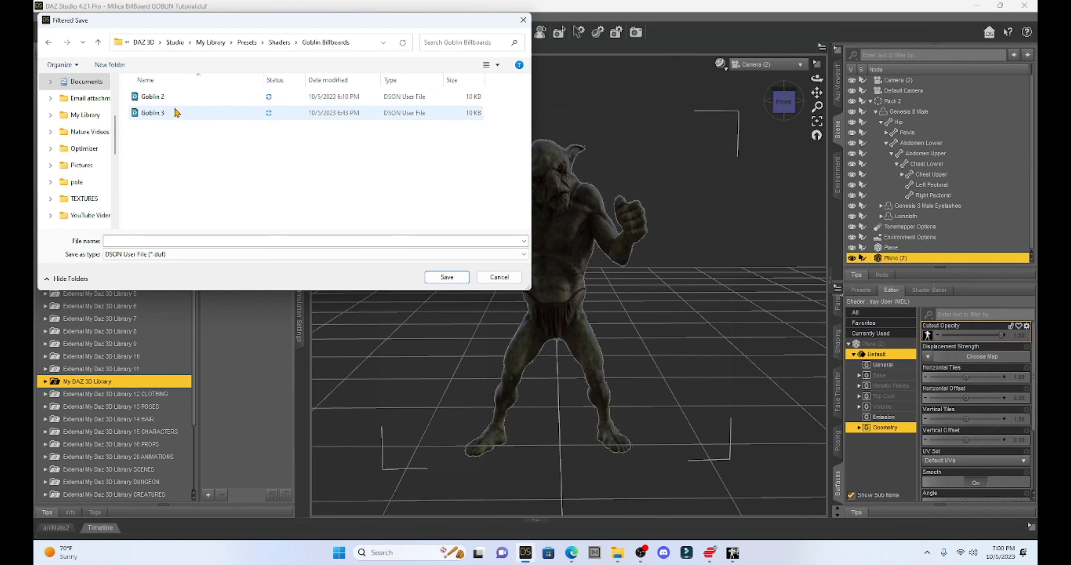
left_click(177, 97)
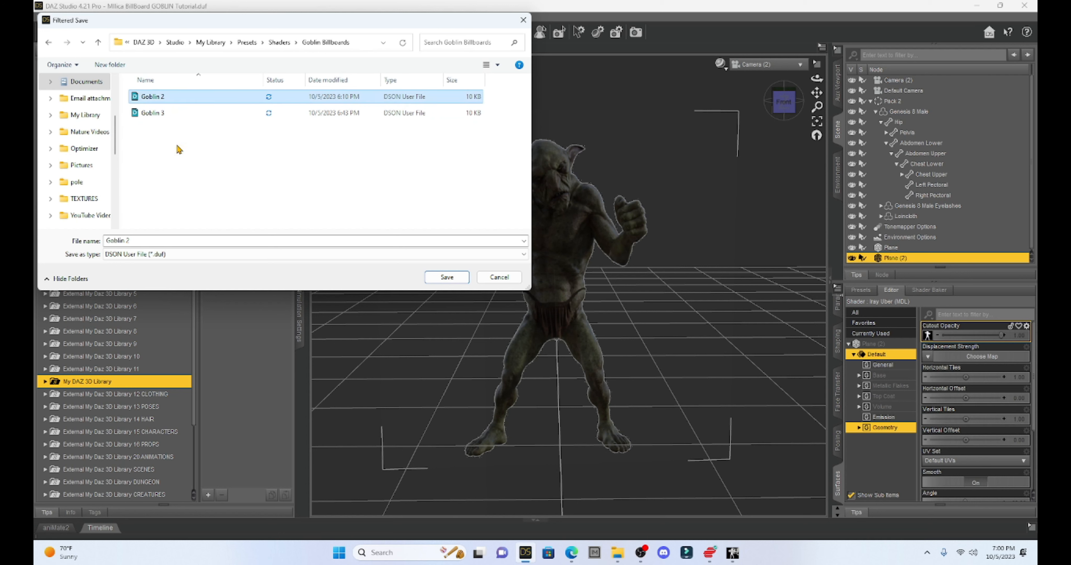
left_click(166, 240)
left_click(165, 238)
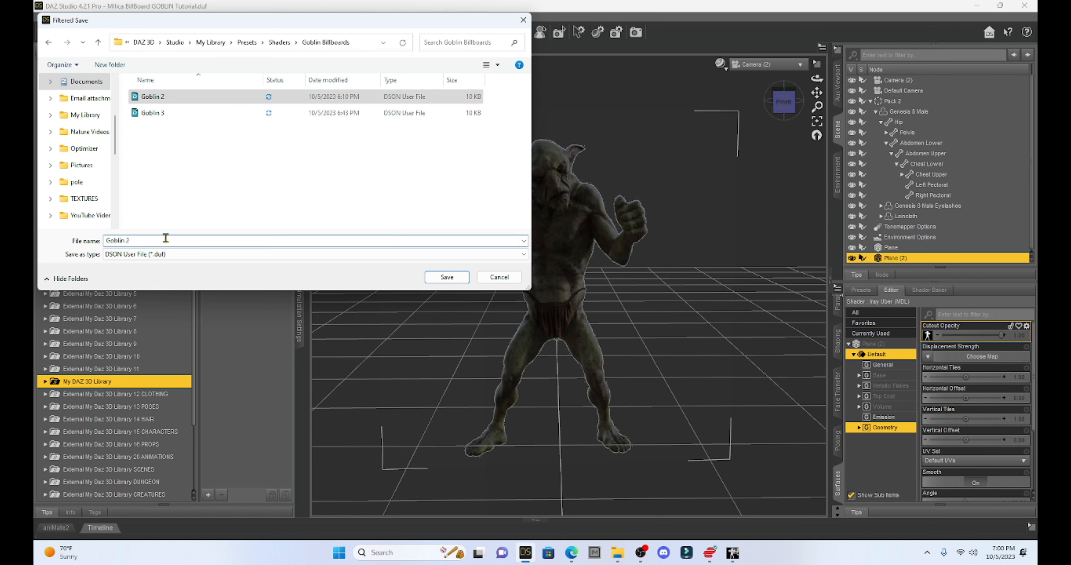
key("BackSpace")
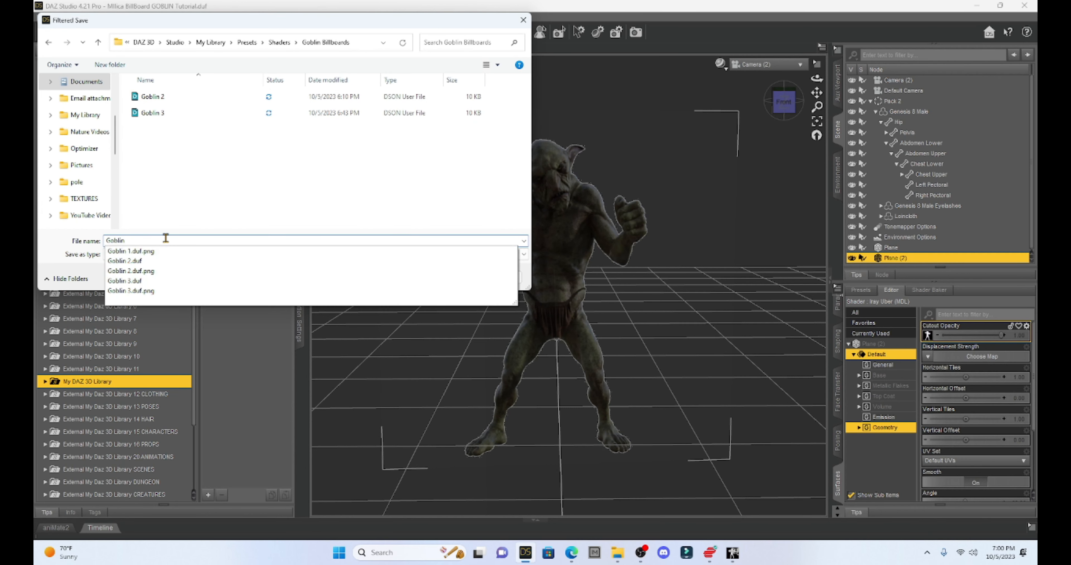
type("1")
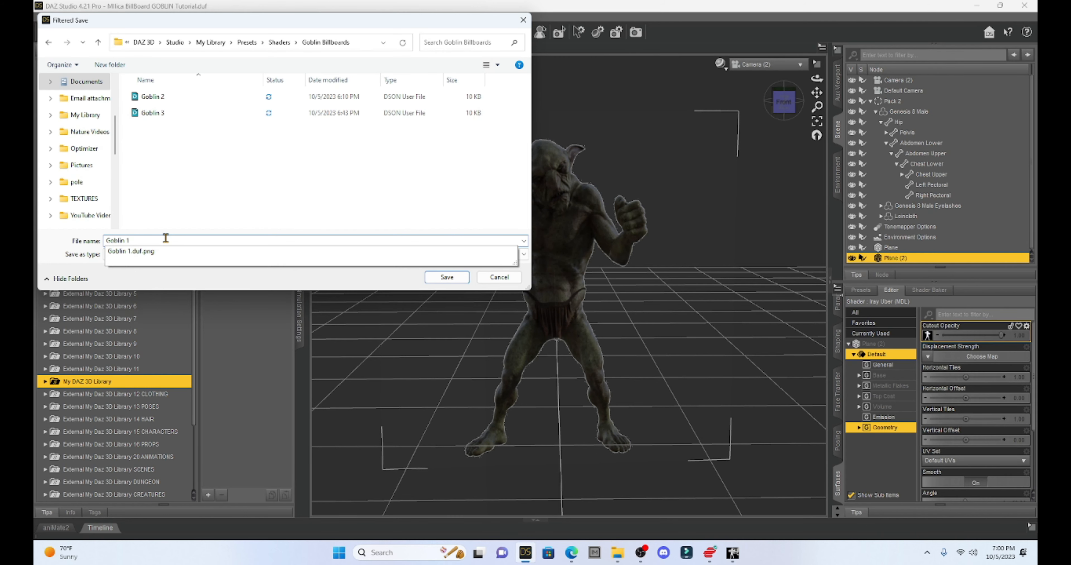
left_click(436, 282)
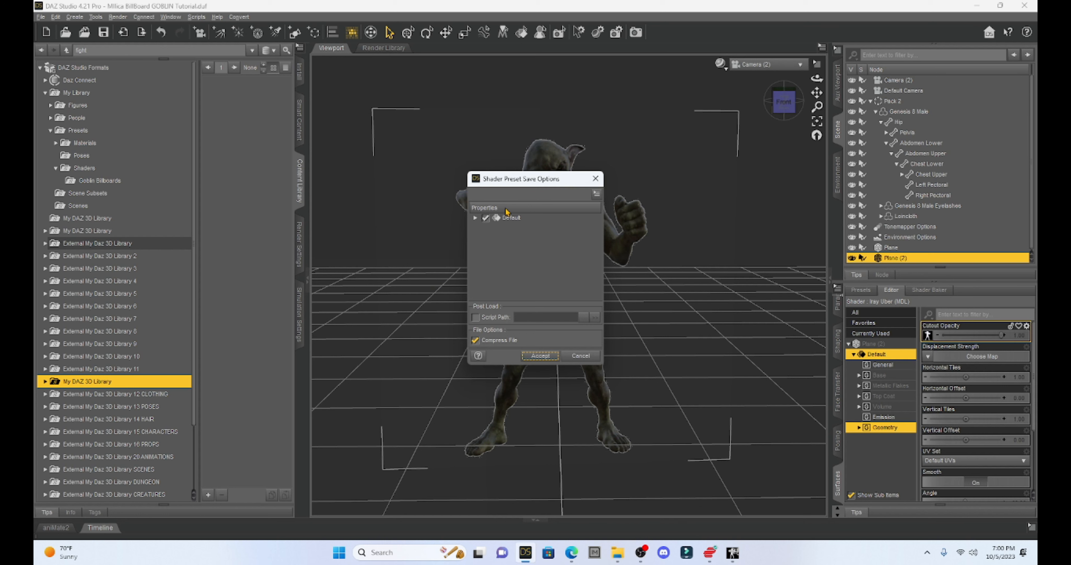
left_click(551, 356)
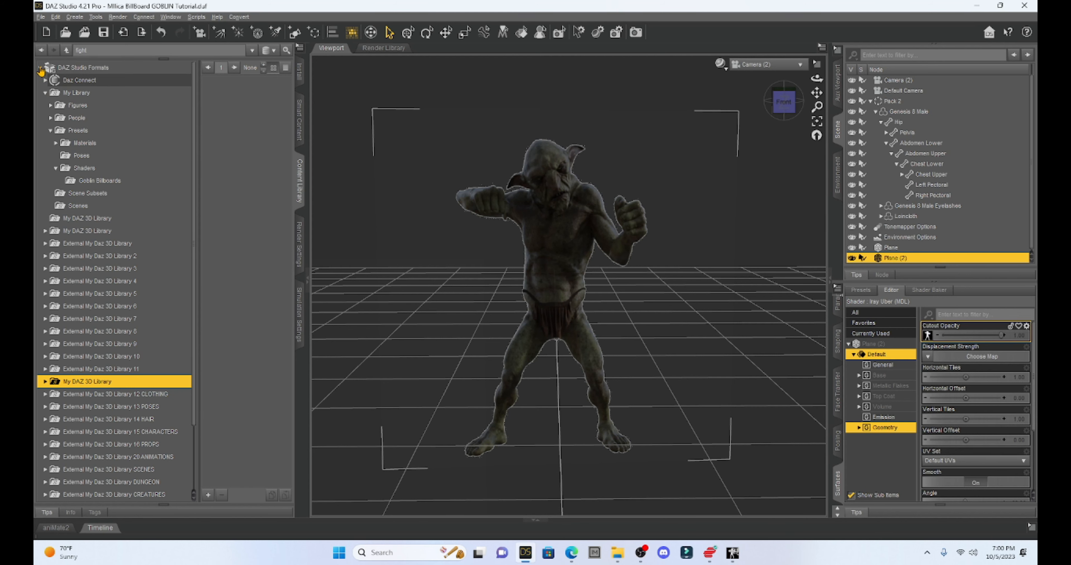
Collapse and re-expand the DAZ Studio Formats tree, and open the Goblin Billboards shader folder in My Library
left_click(40, 69)
left_click(39, 69)
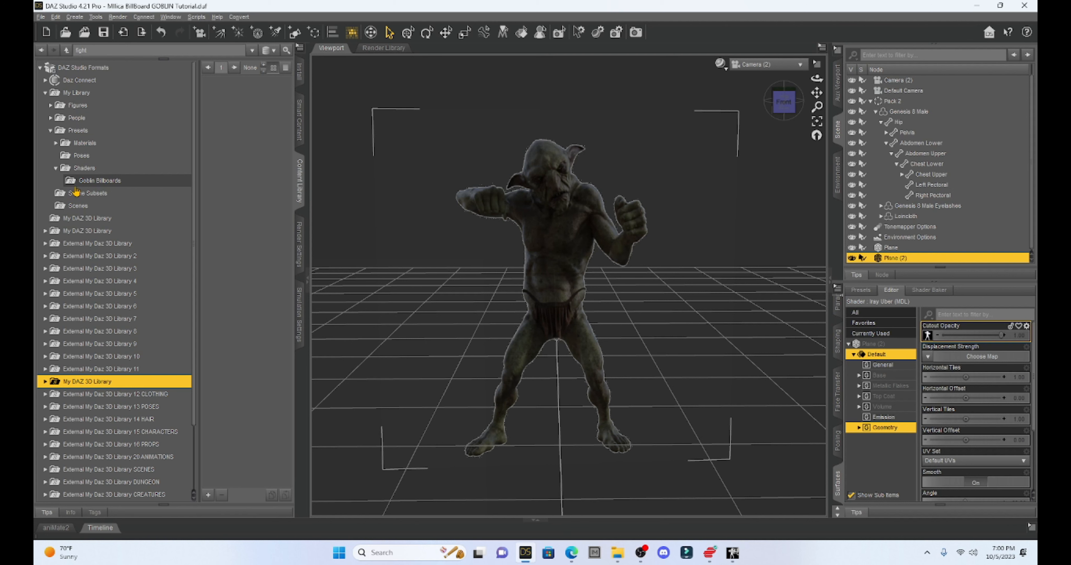
left_click(99, 183)
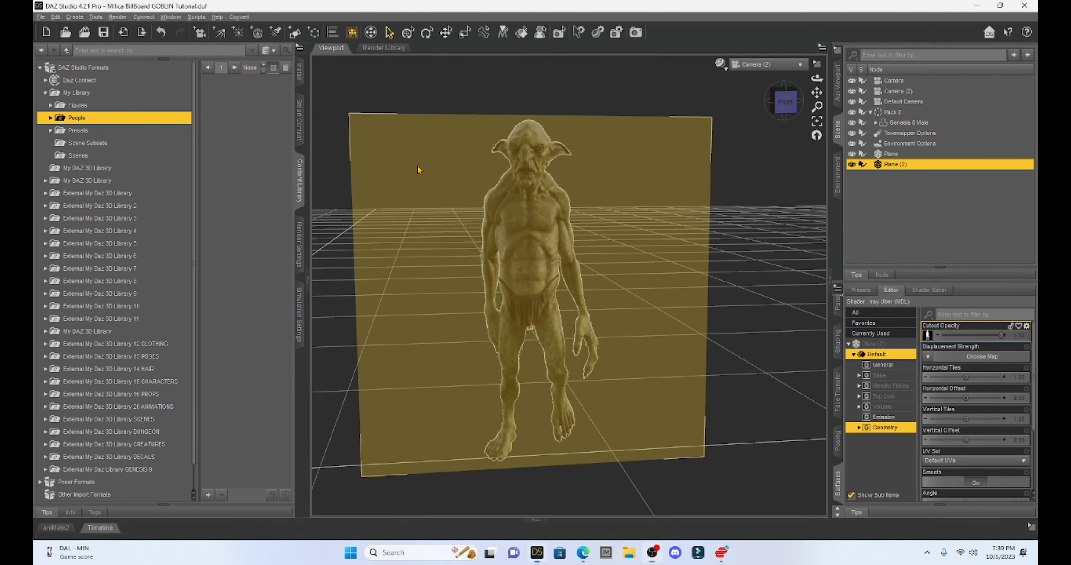
Start saving a scene subset and browse to My DAZ 3D Library > People on the DATA (D:) drive
left_click(418, 172)
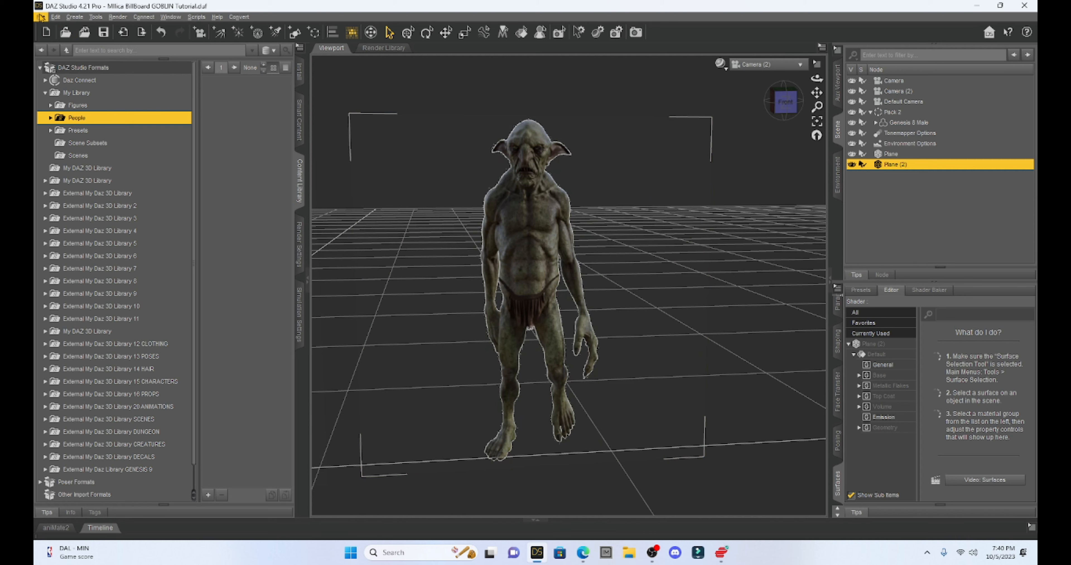
left_click(41, 17)
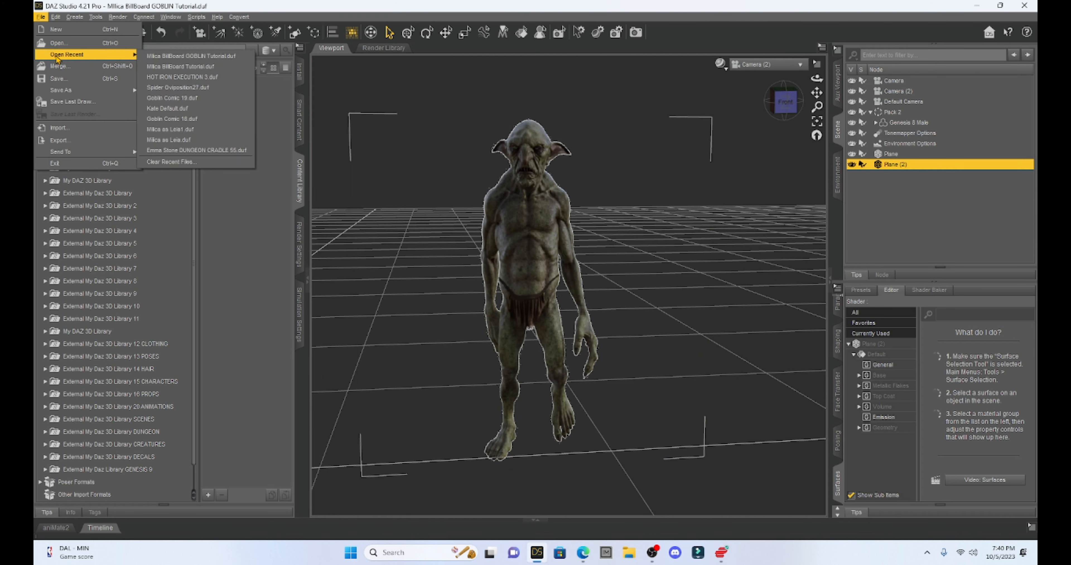
mouse_move(93, 91)
left_click(169, 107)
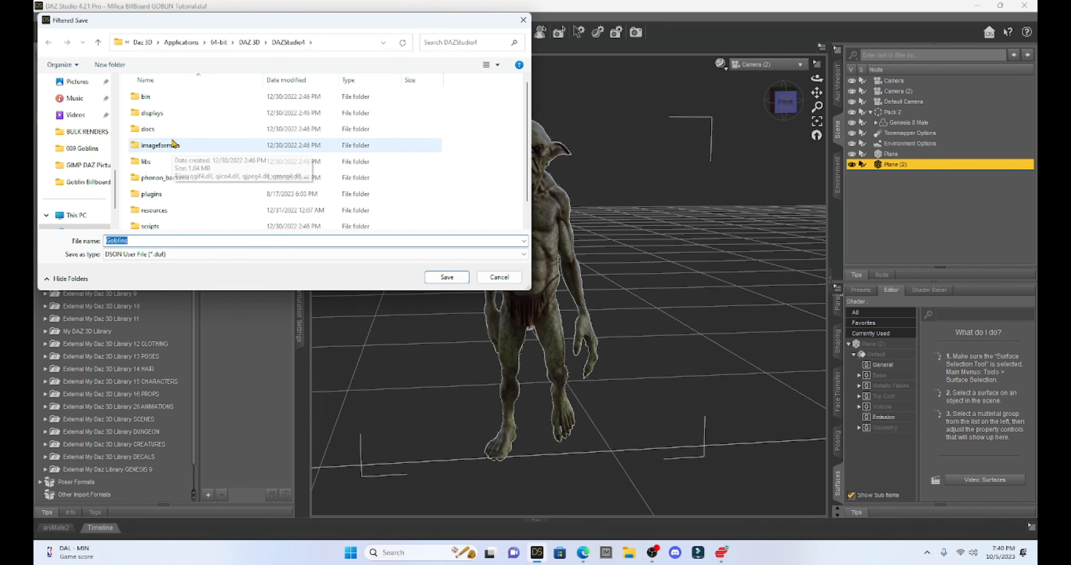
scroll(83, 195, "down", 1)
left_click(83, 199)
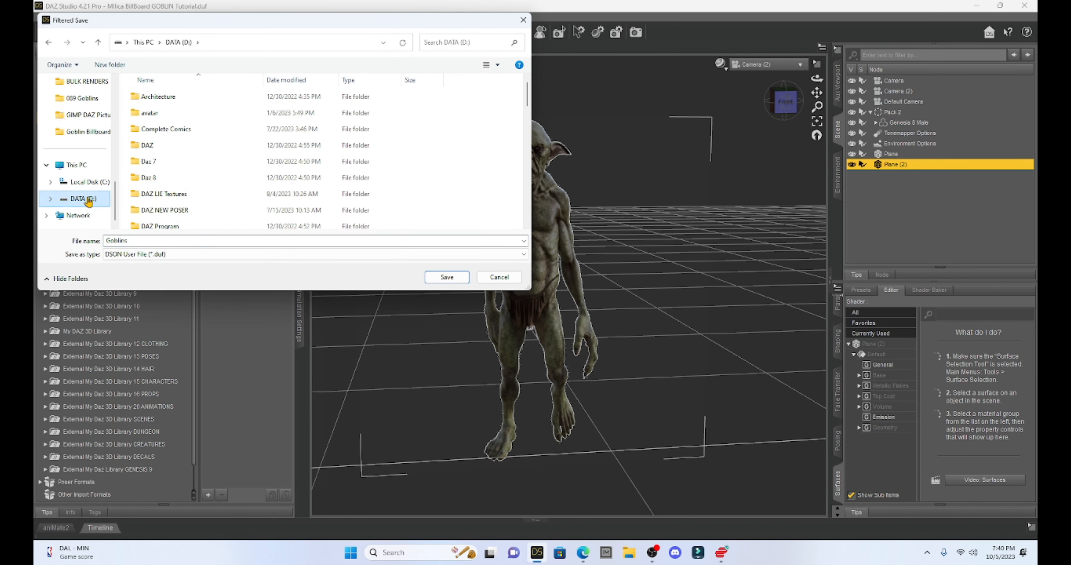
scroll(224, 160, "down", 3)
scroll(225, 158, "down", 5)
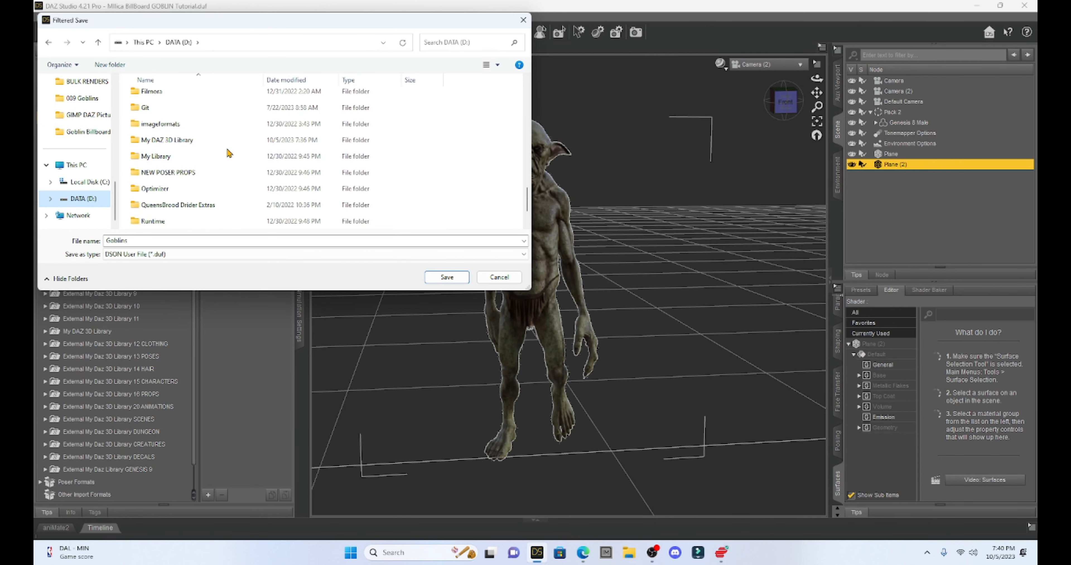
scroll(228, 153, "down", 1)
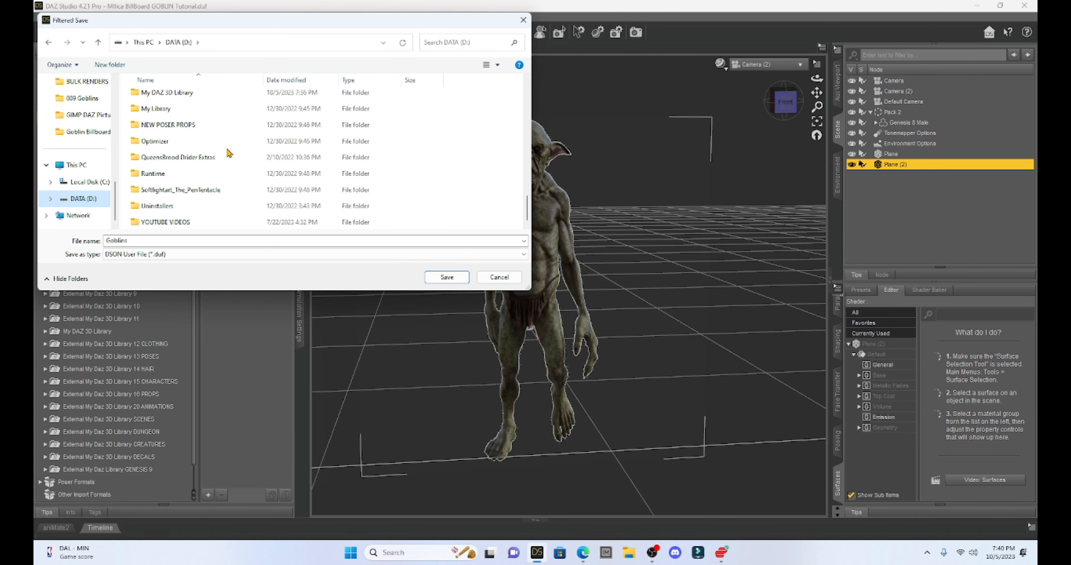
left_click(182, 95)
double_click(182, 95)
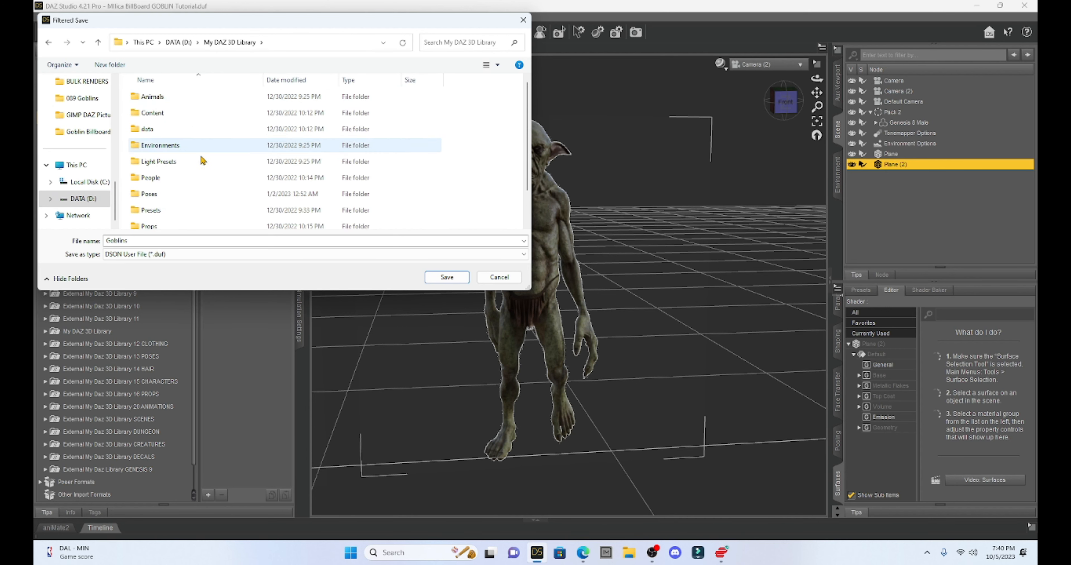
double_click(151, 179)
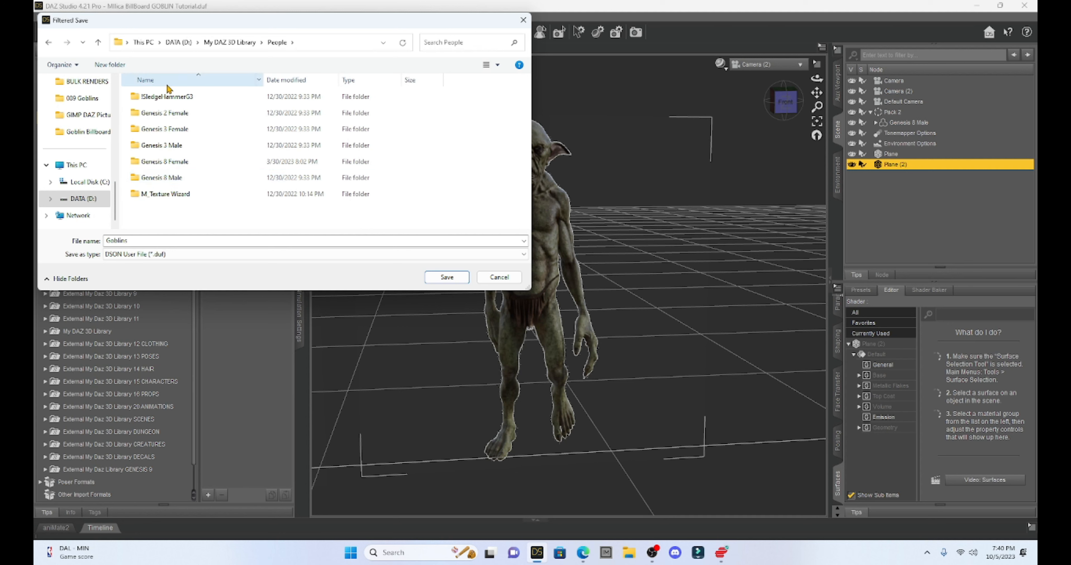
Create a Billboards folder inside People with a Goblins folder inside it, and open the Goblins folder
left_click(110, 65)
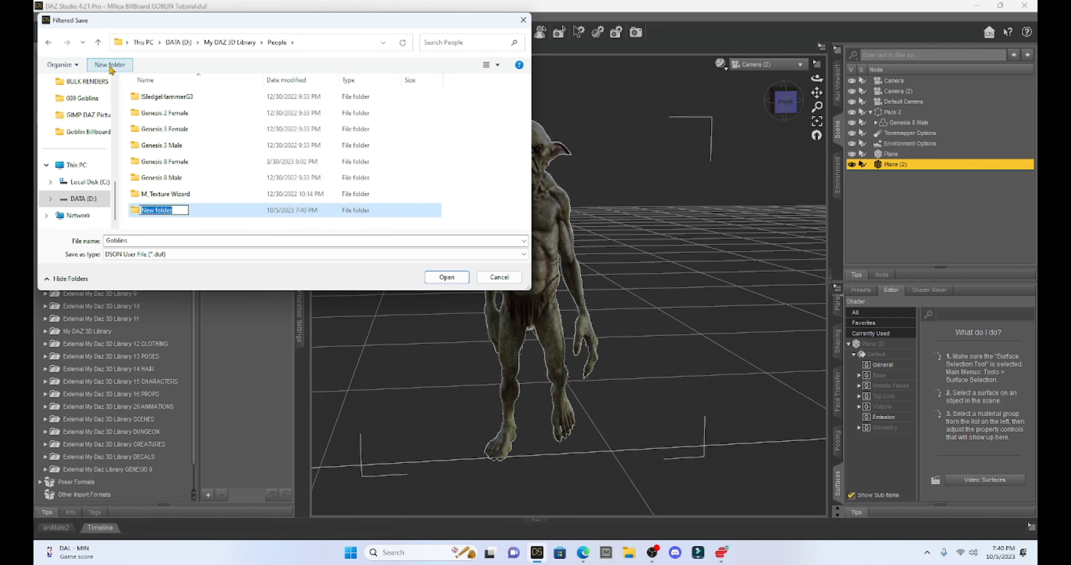
type("Billboards")
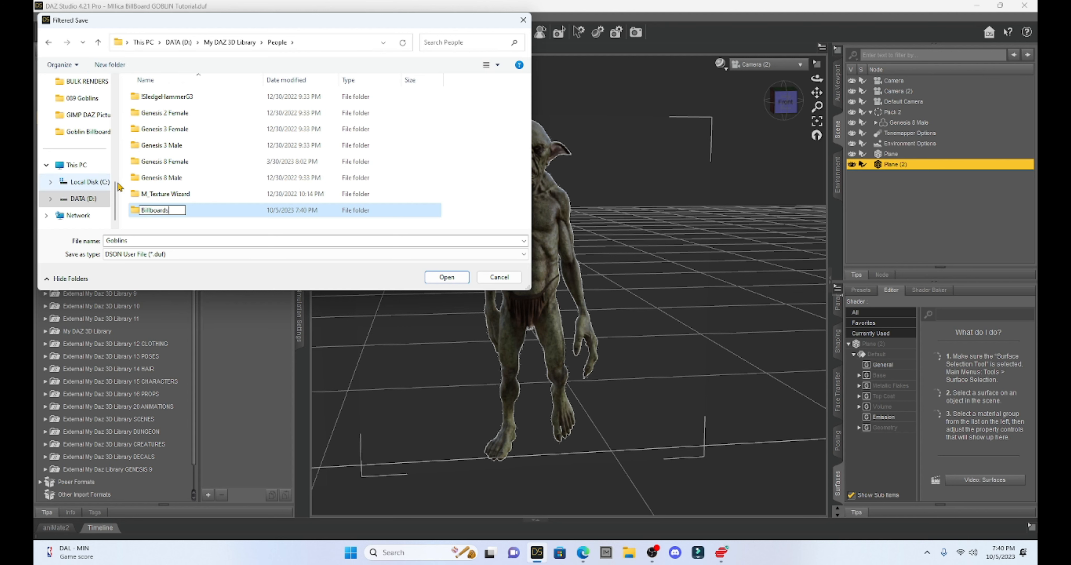
key("Return")
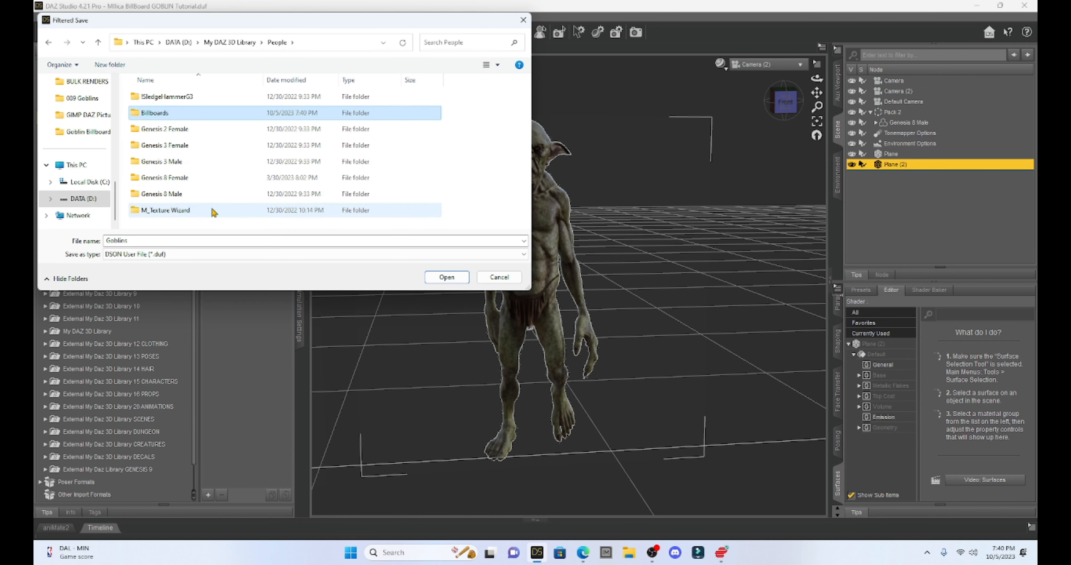
double_click(158, 113)
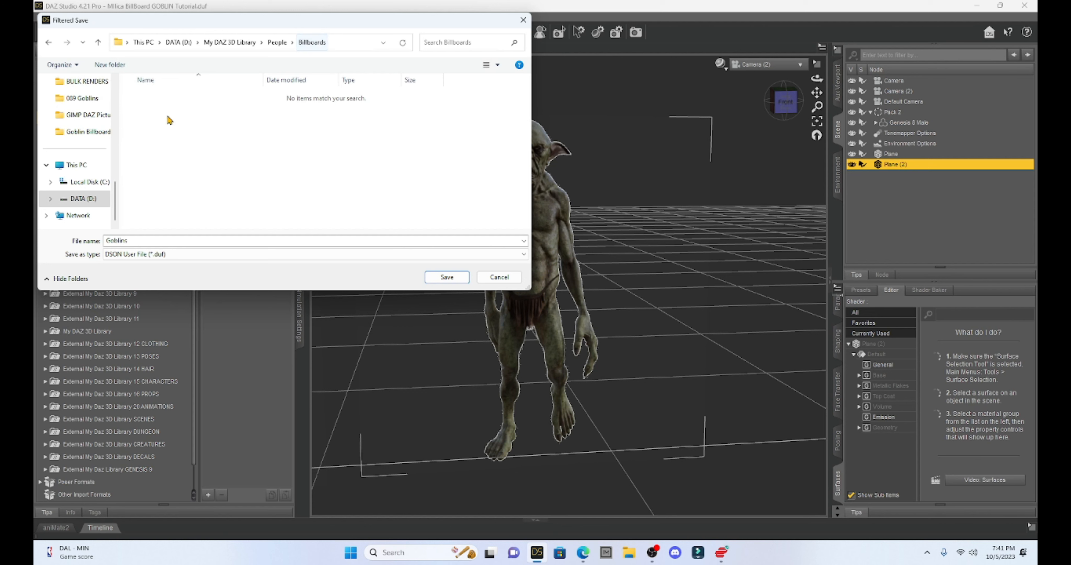
left_click(109, 65)
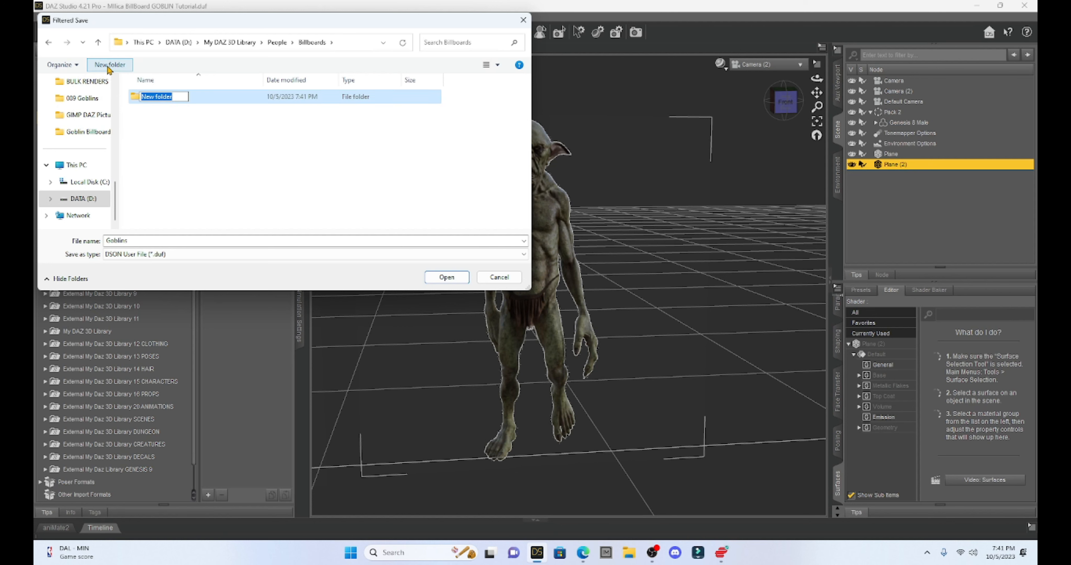
type("Goblins")
key("Return")
double_click(155, 99)
Name the scene subset Goblin 4 and save it with only Plane (2) included
left_click(181, 240)
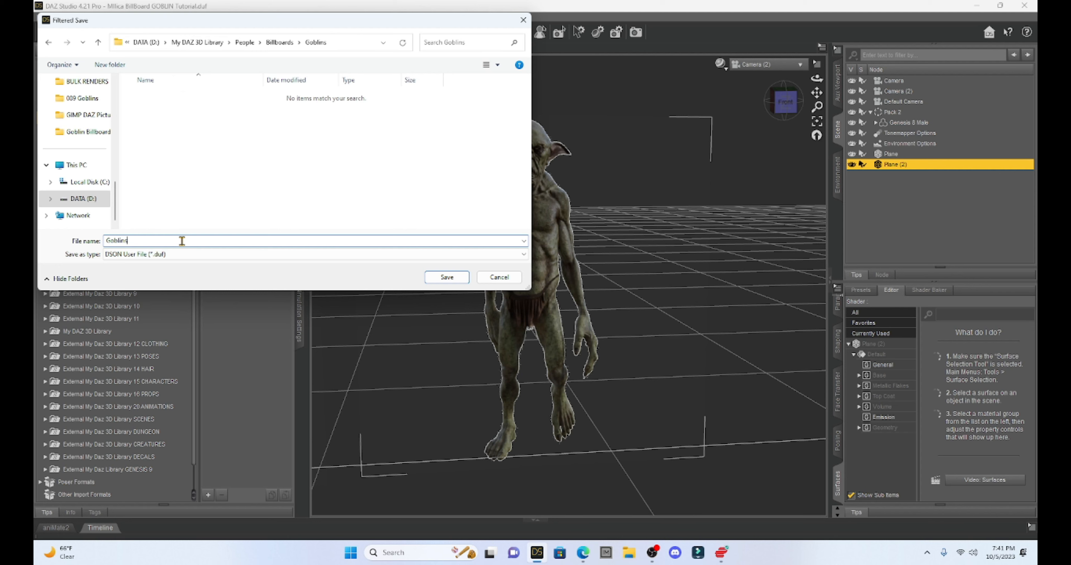
key("Return")
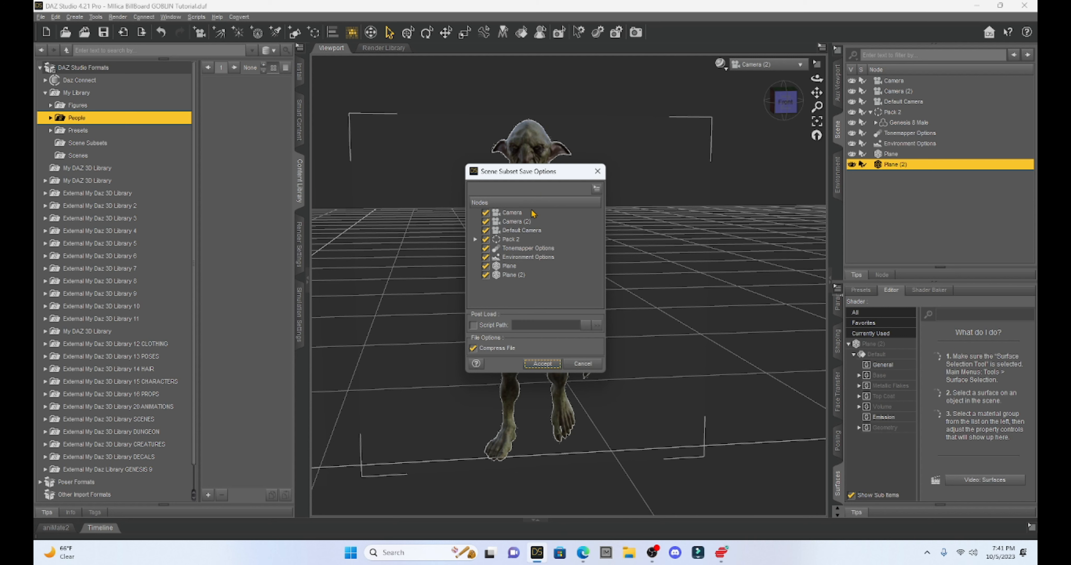
left_click(597, 190)
mouse_move(616, 248)
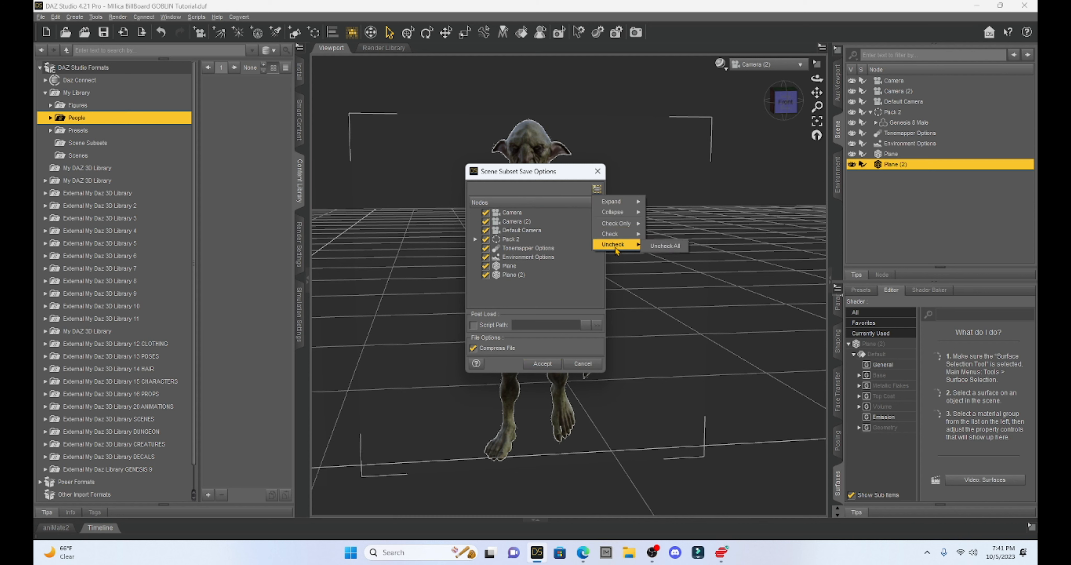
left_click(665, 246)
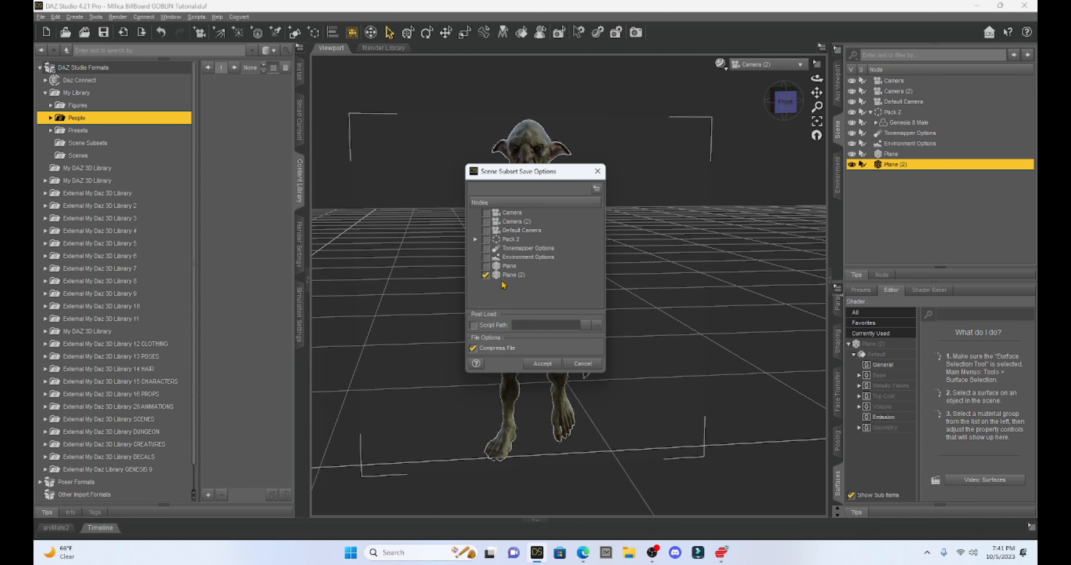
left_click(543, 364)
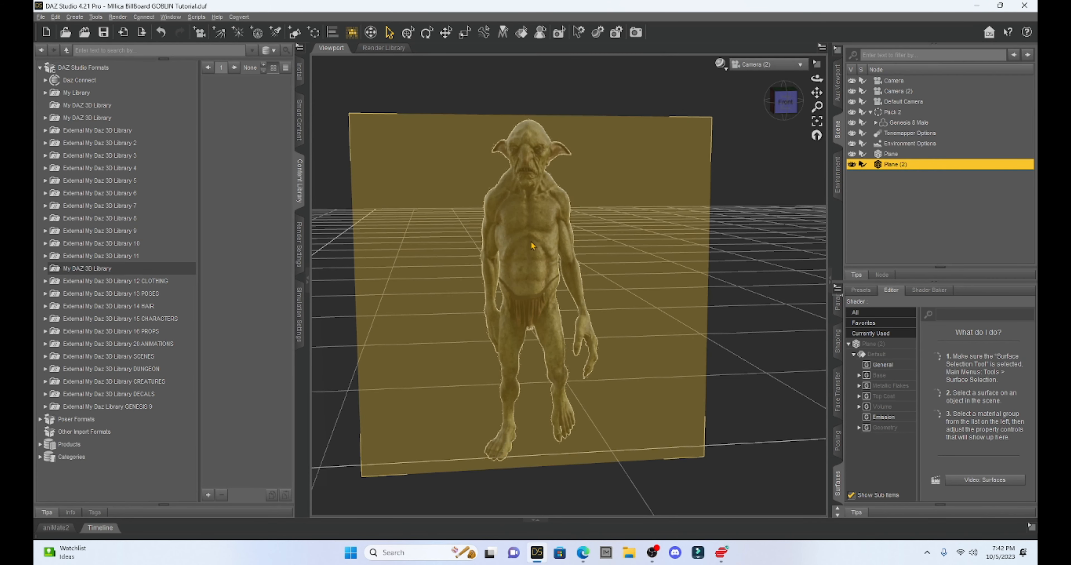
Open My DAZ 3D Library > People > Billboards > Goblins in the content library
left_click(45, 269)
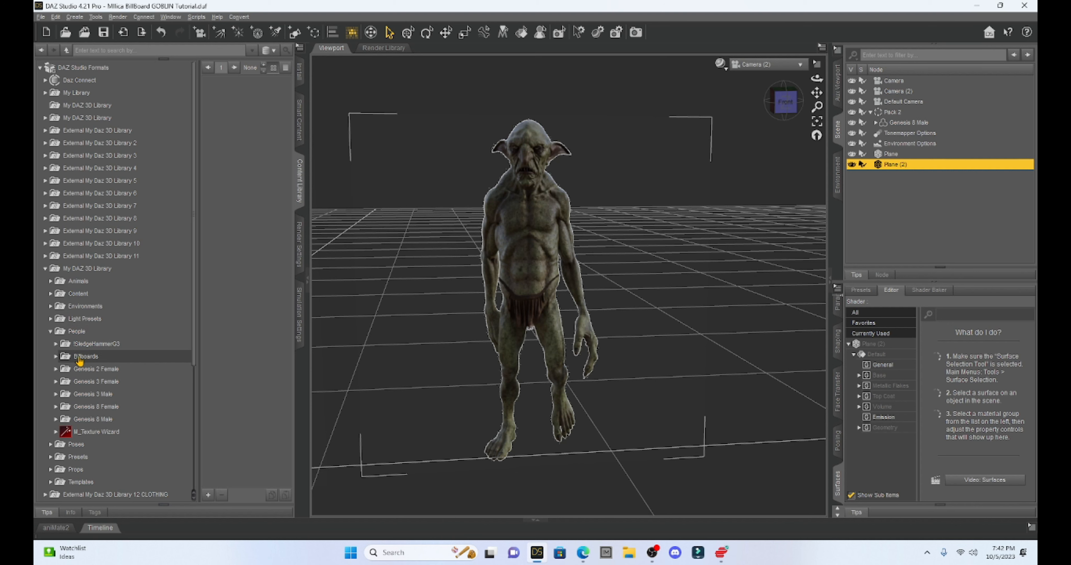
left_click(56, 356)
left_click(86, 369)
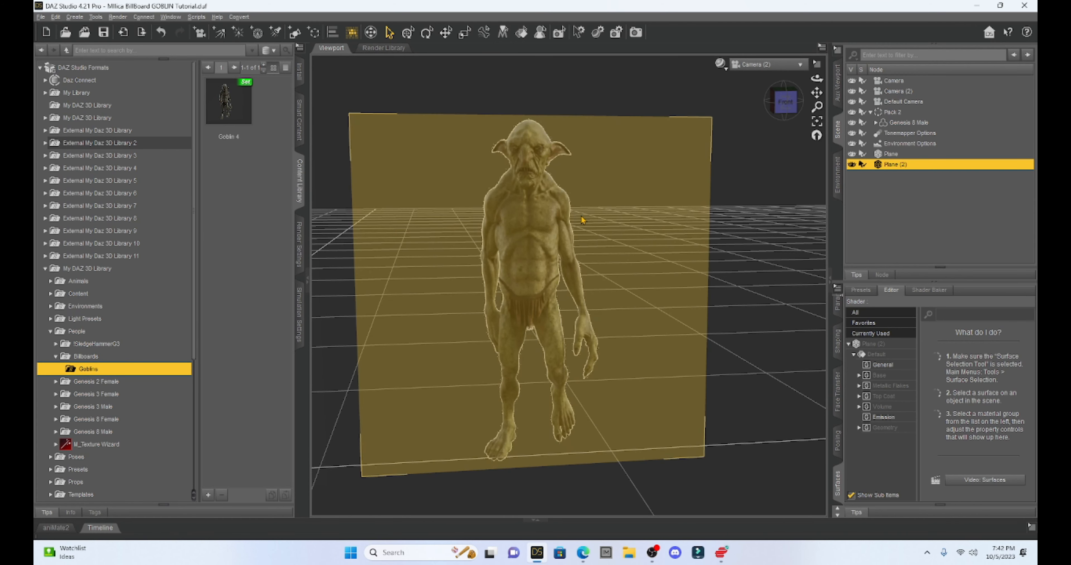
Delete Plane (2) from the scene and load the saved Goblin 4 subset back in
right_click(573, 232)
left_click(584, 270)
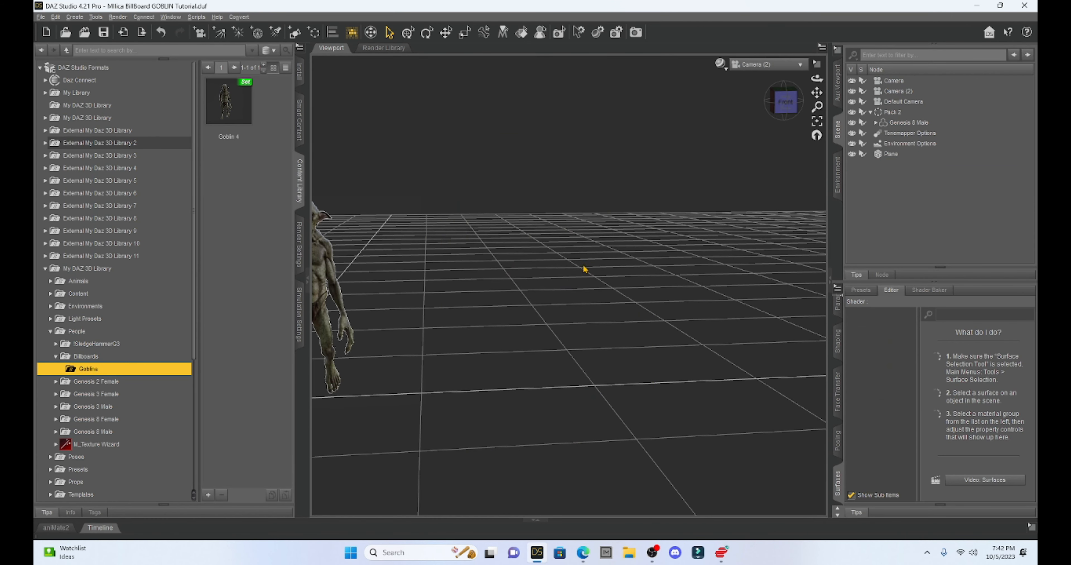
double_click(229, 101)
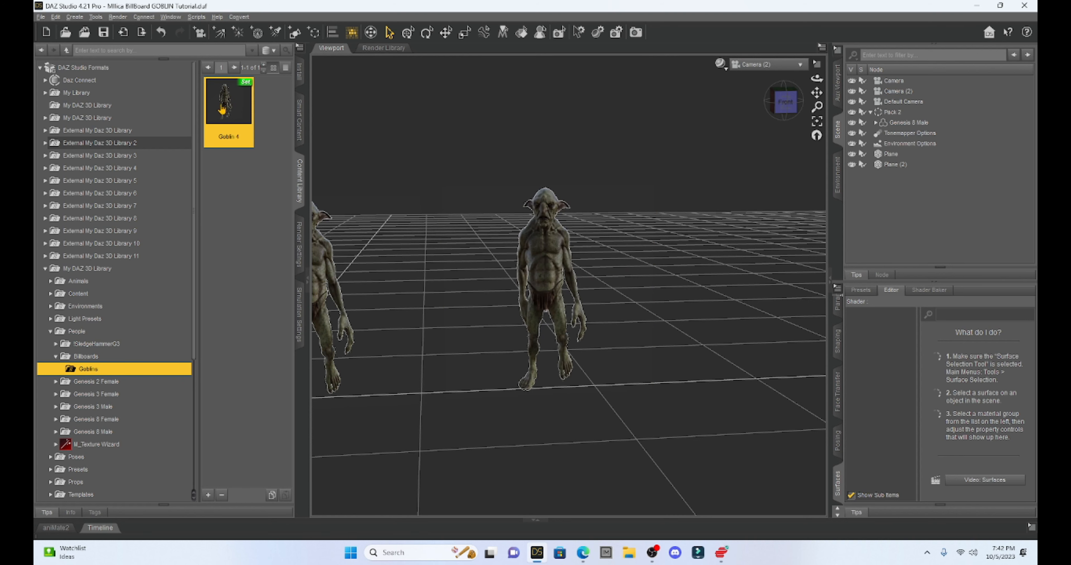
mouse_move(222, 110)
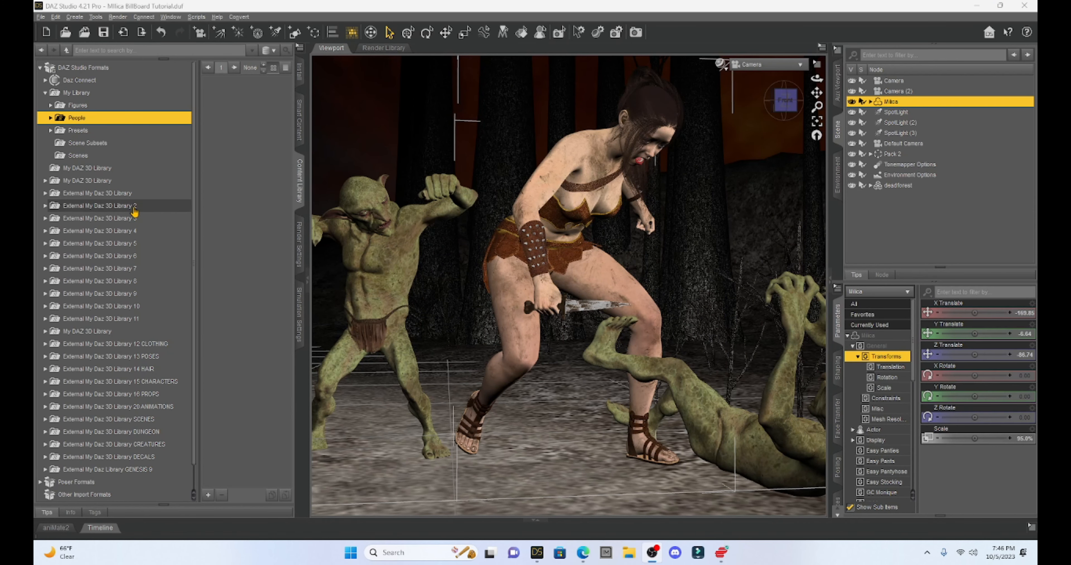
Load the Goblin 4 subset from My DAZ 3D Library > People > Billboards > Goblins into the dead forest scene
left_click(50, 119)
left_click(45, 93)
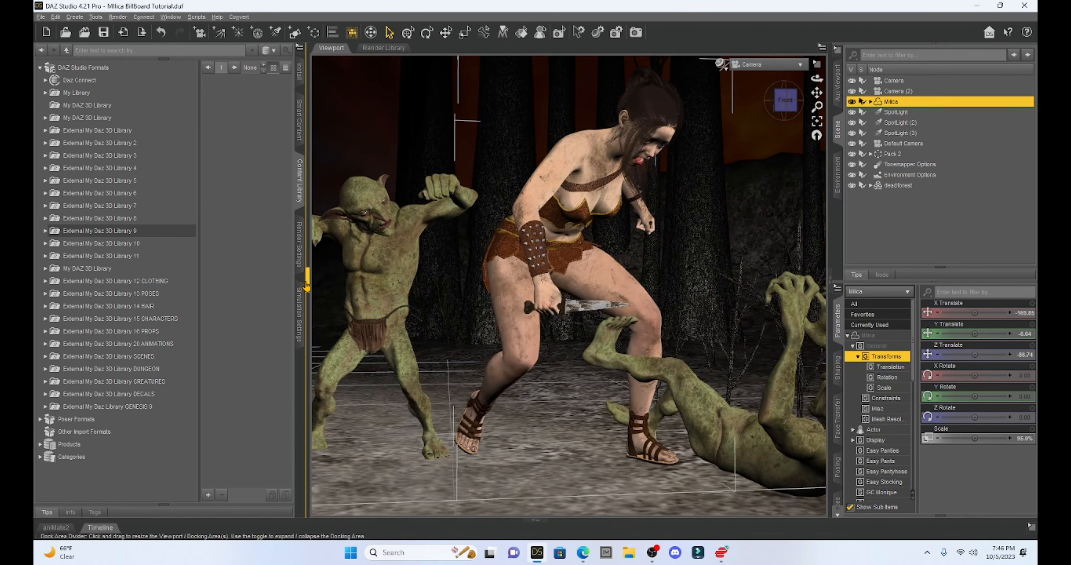
scroll(682, 246, "down", 4)
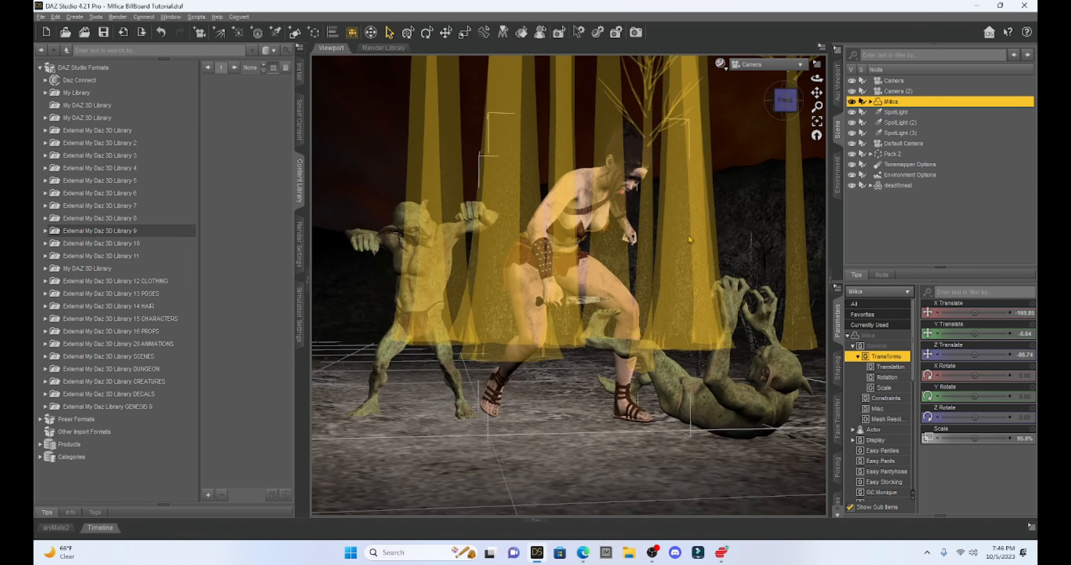
mouse_move(785, 101)
left_mouse_down()
mouse_move(783, 119)
mouse_move(789, 109)
left_mouse_up()
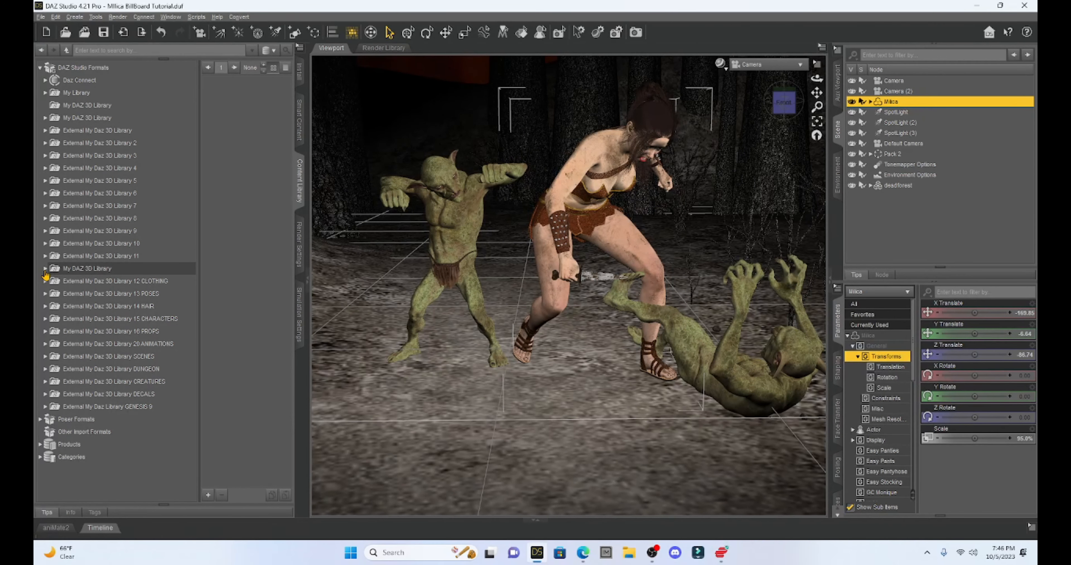
left_click(46, 269)
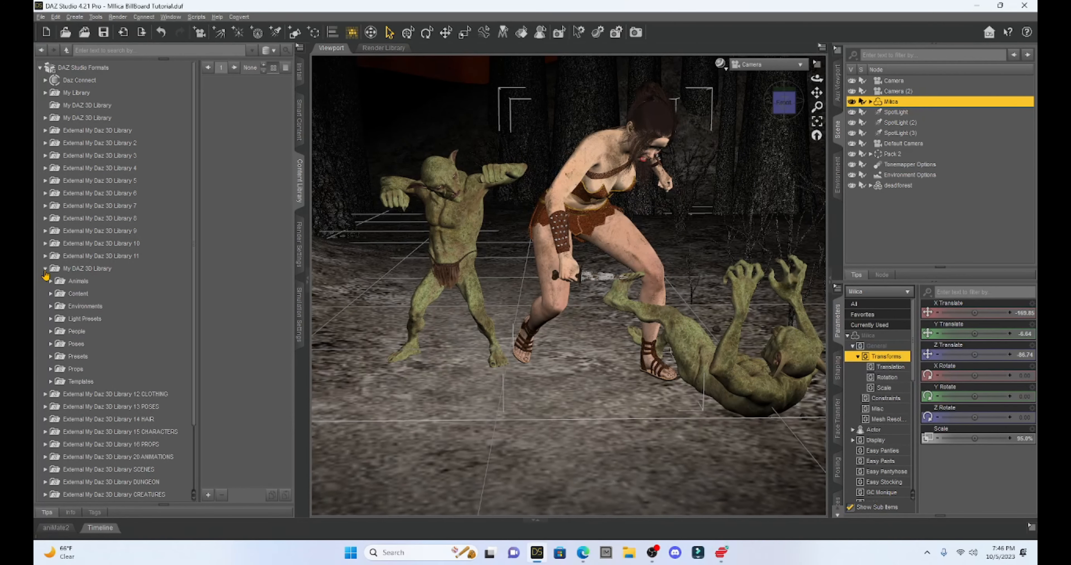
left_click(50, 345)
left_click(51, 344)
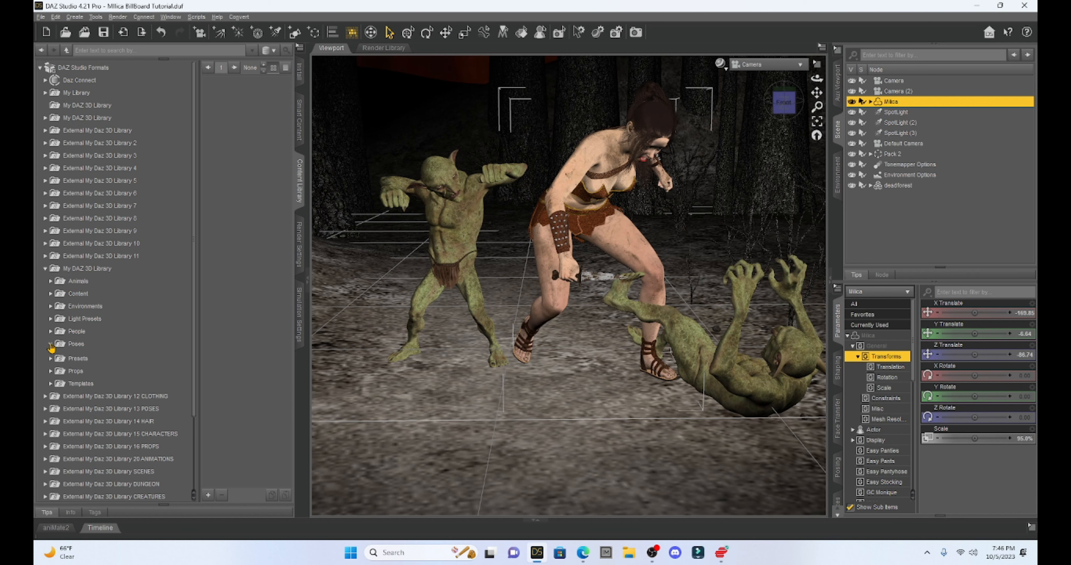
left_click(51, 332)
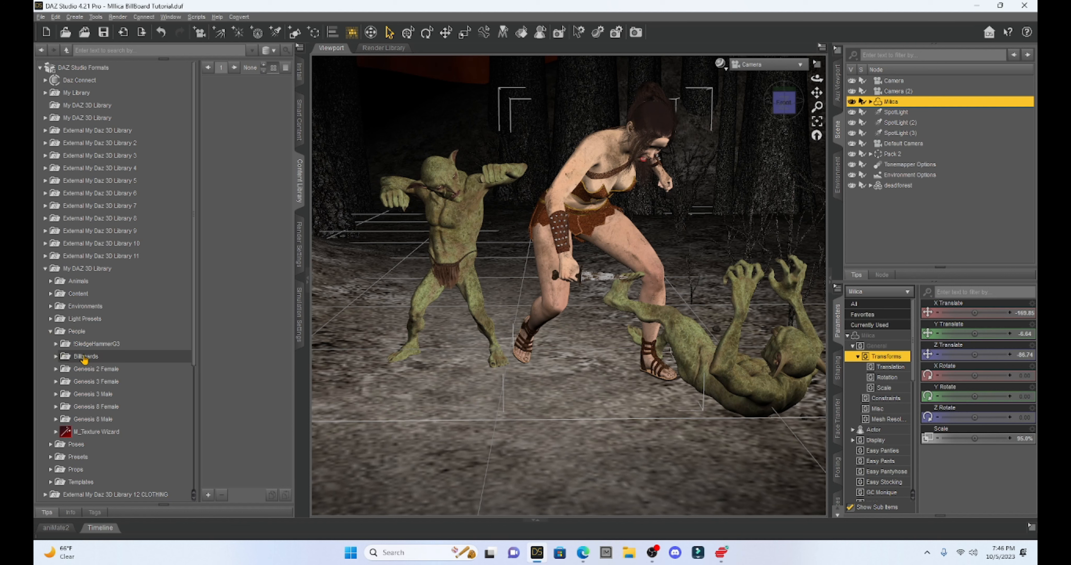
left_click(56, 356)
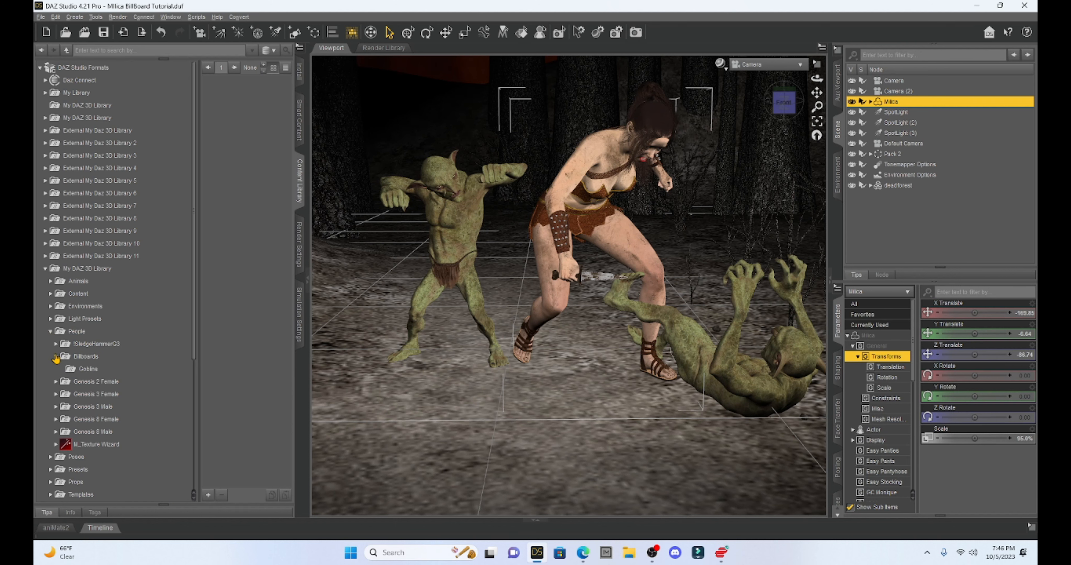
left_click(85, 369)
double_click(231, 97)
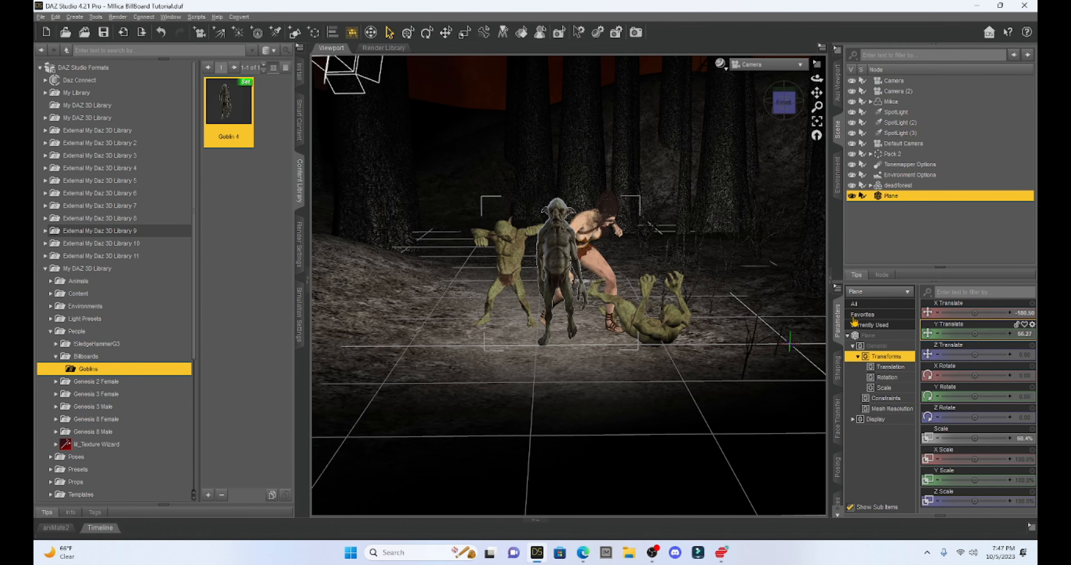
Push the goblin plane back among the trees behind the fighting figures, to a Z Translate of about -506
scroll(718, 355, "up", 6)
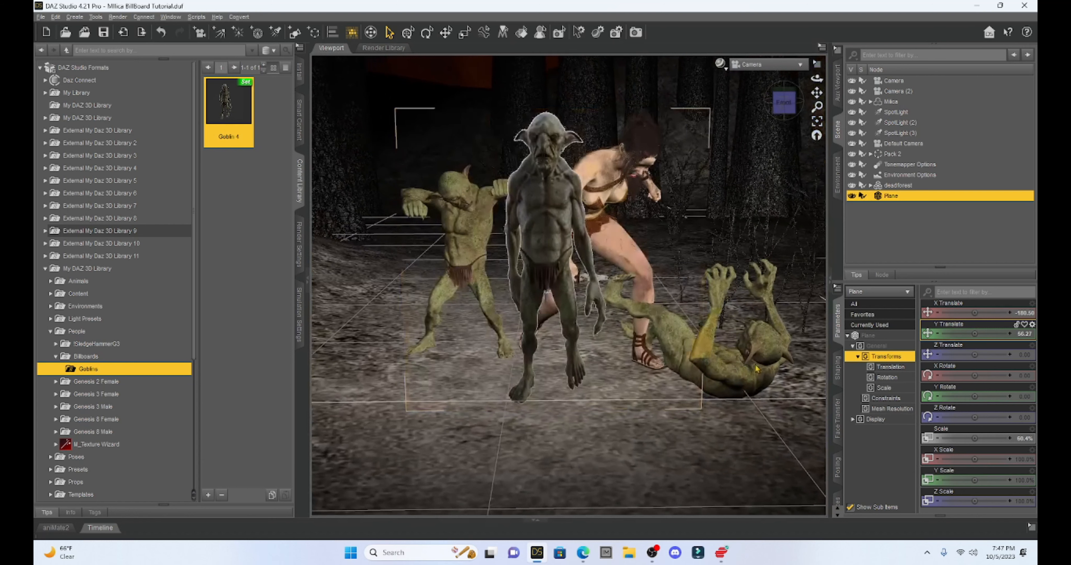
left_click_drag(975, 354, 955, 354)
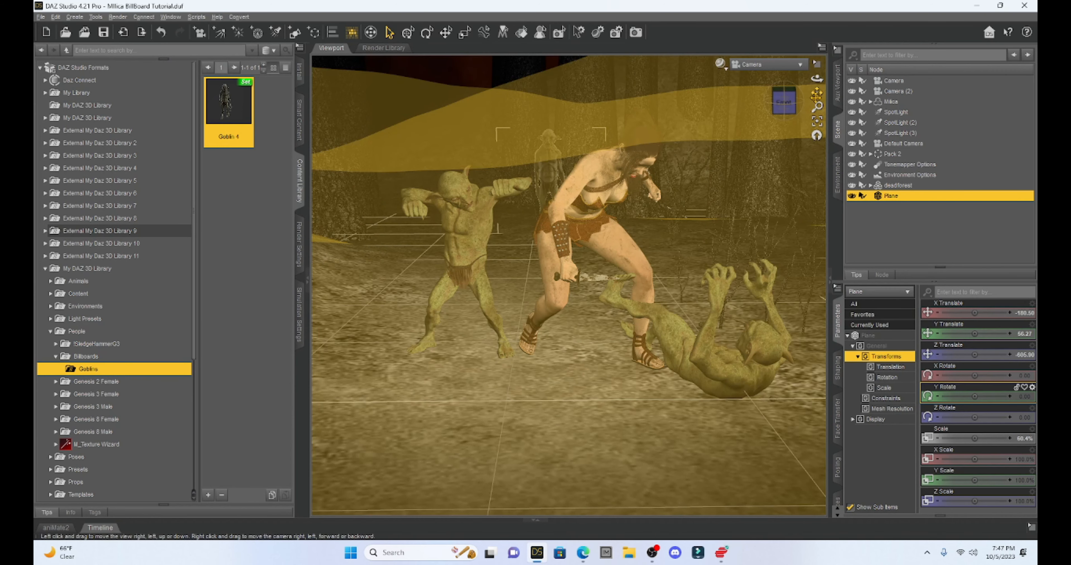
left_click_drag(817, 92, 817, 108)
scroll(543, 249, "up", 5)
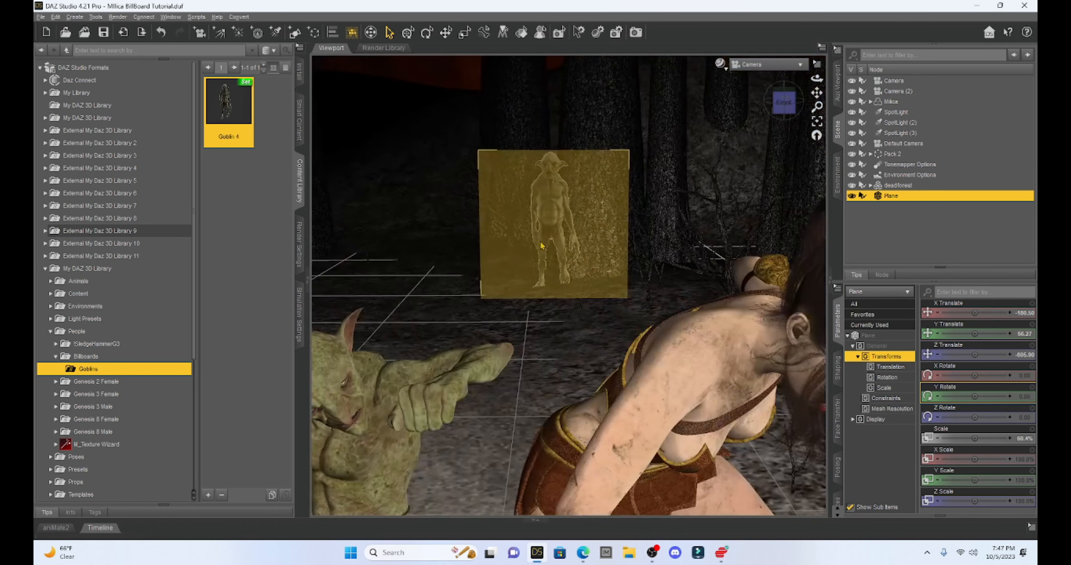
scroll(640, 298, "down", 5)
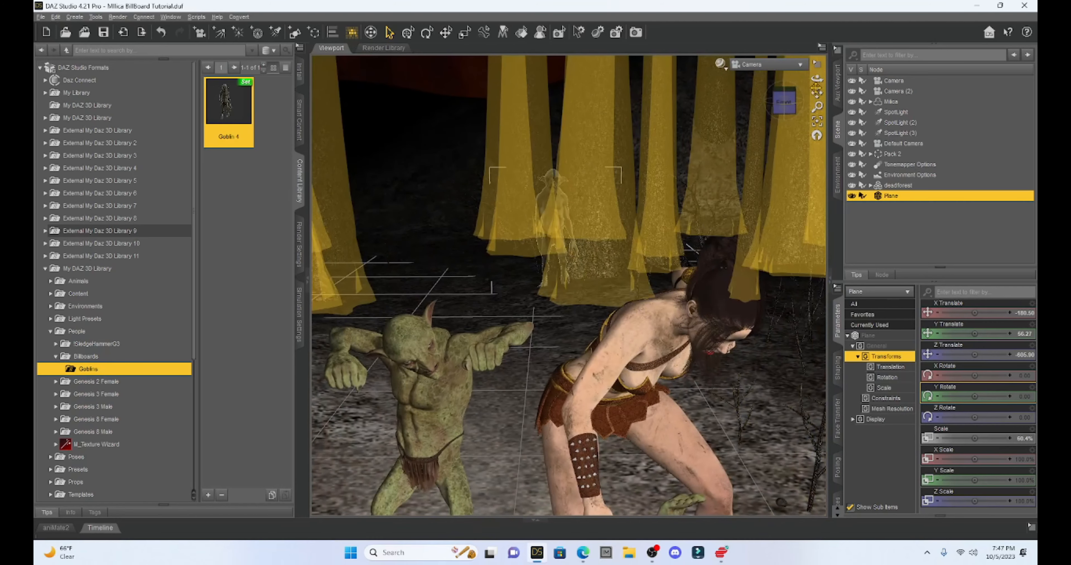
Rotate the goblin plane behind the fighters to about -2.24 on Y
left_click_drag(817, 92, 810, 82)
scroll(653, 267, "down", 2)
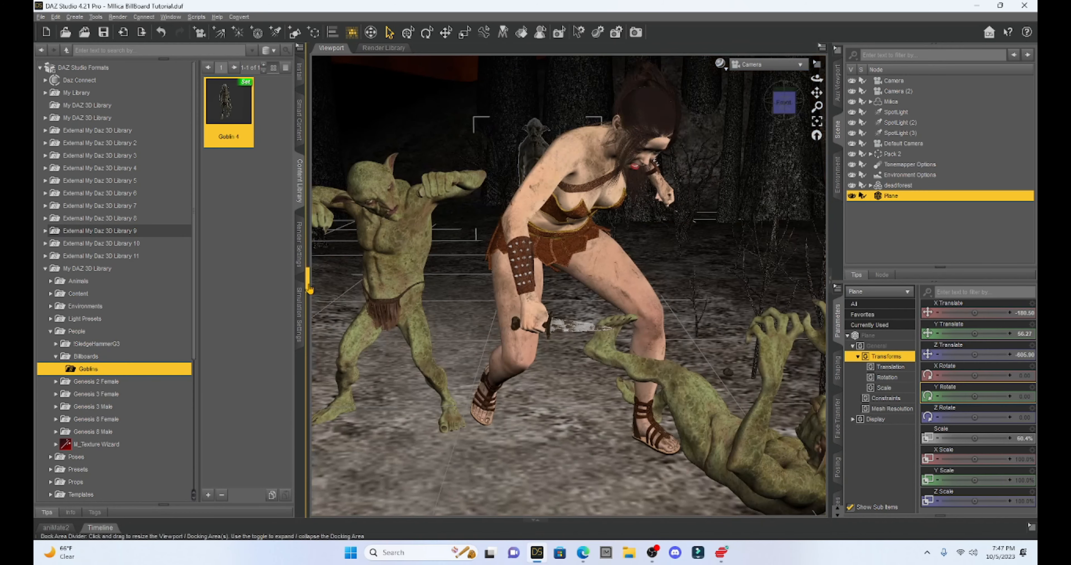
left_click(308, 280)
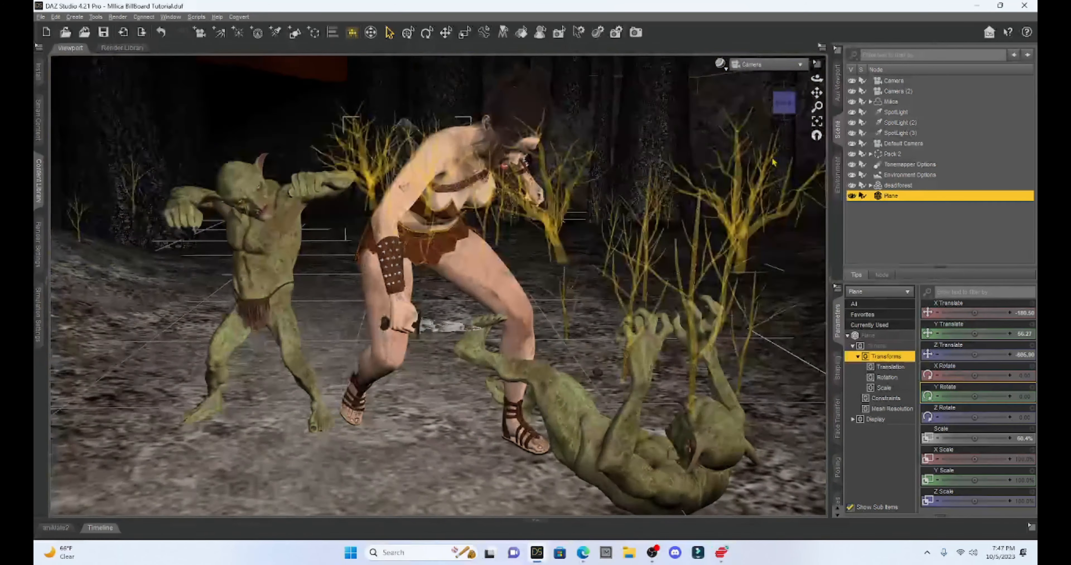
left_click_drag(817, 93, 817, 94)
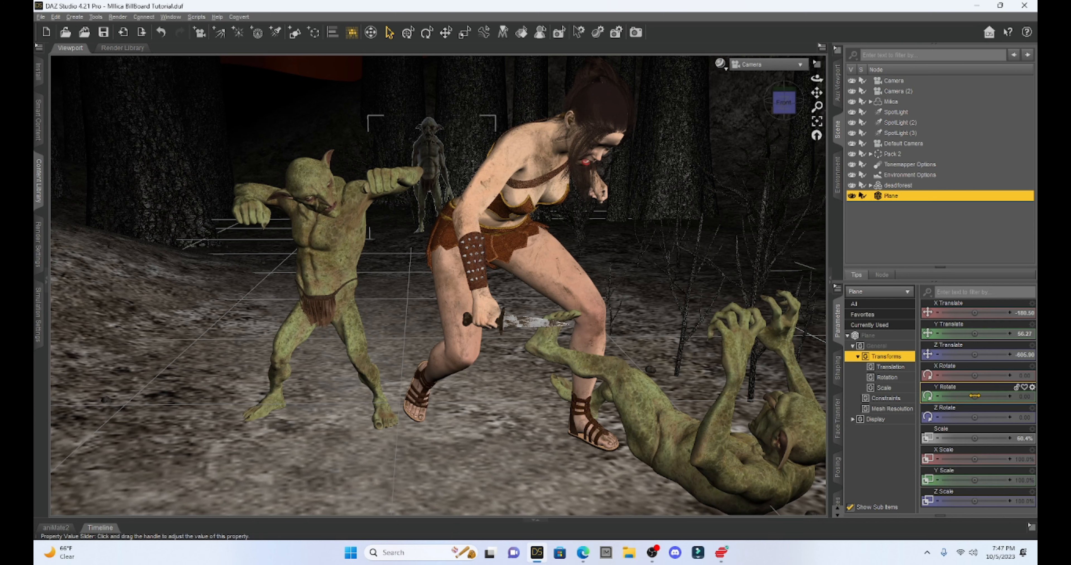
mouse_move(974, 396)
left_mouse_down()
mouse_move(954, 396)
mouse_move(988, 396)
mouse_move(968, 396)
left_mouse_up()
left_click_drag(964, 396, 967, 396)
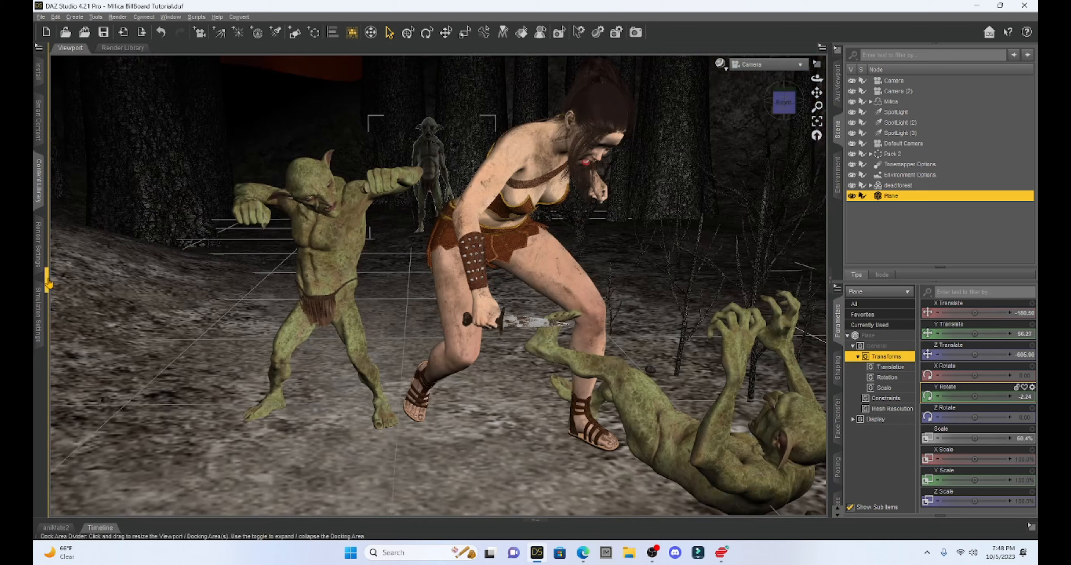
Create a 2 m plane primitive at the world center with Z Positive axis and move it behind the fighters, to about X -202, Z -210
left_click(48, 280)
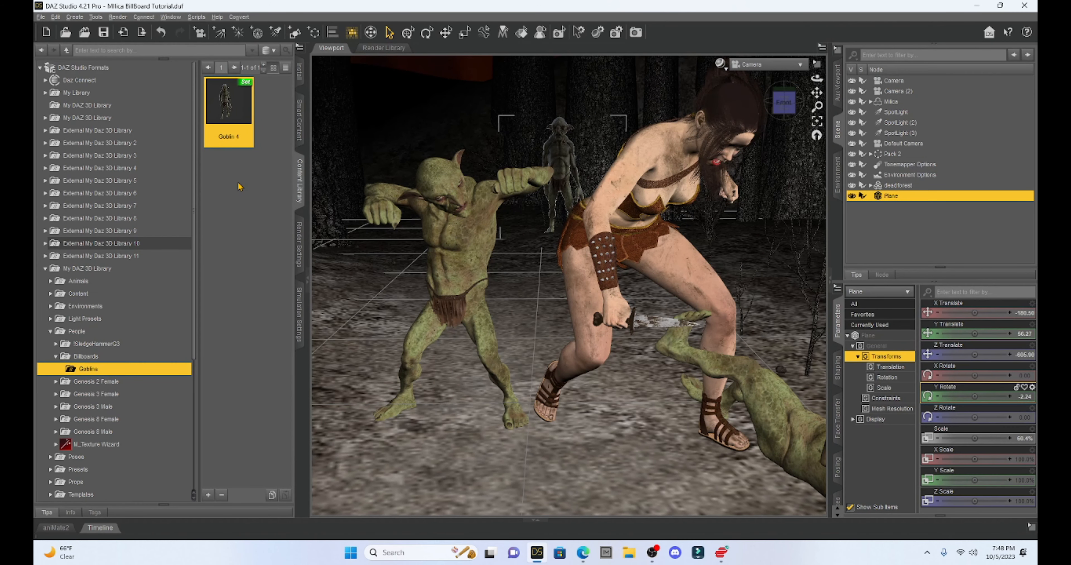
left_click(295, 33)
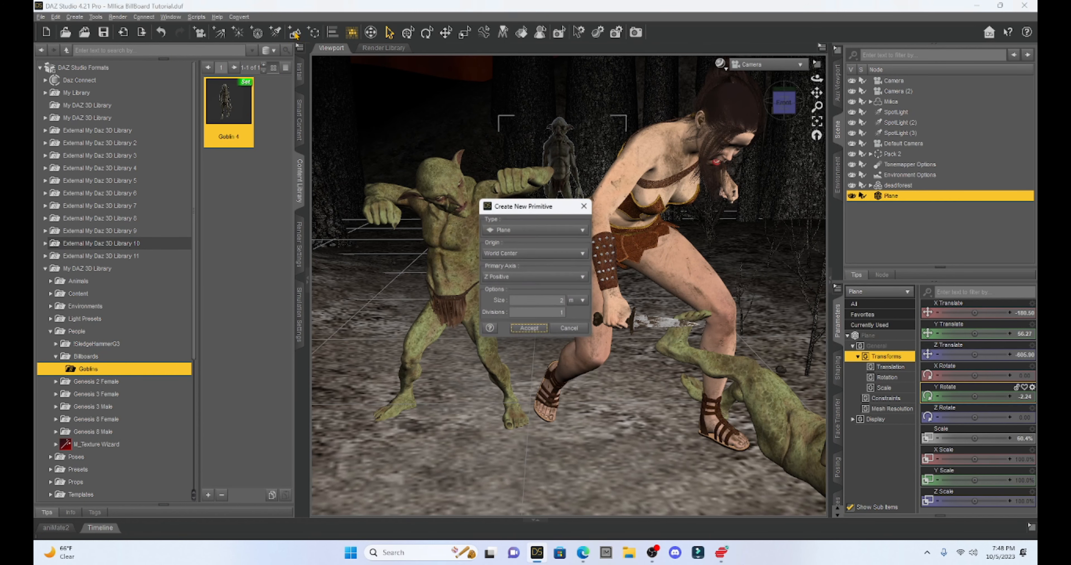
left_click(539, 329)
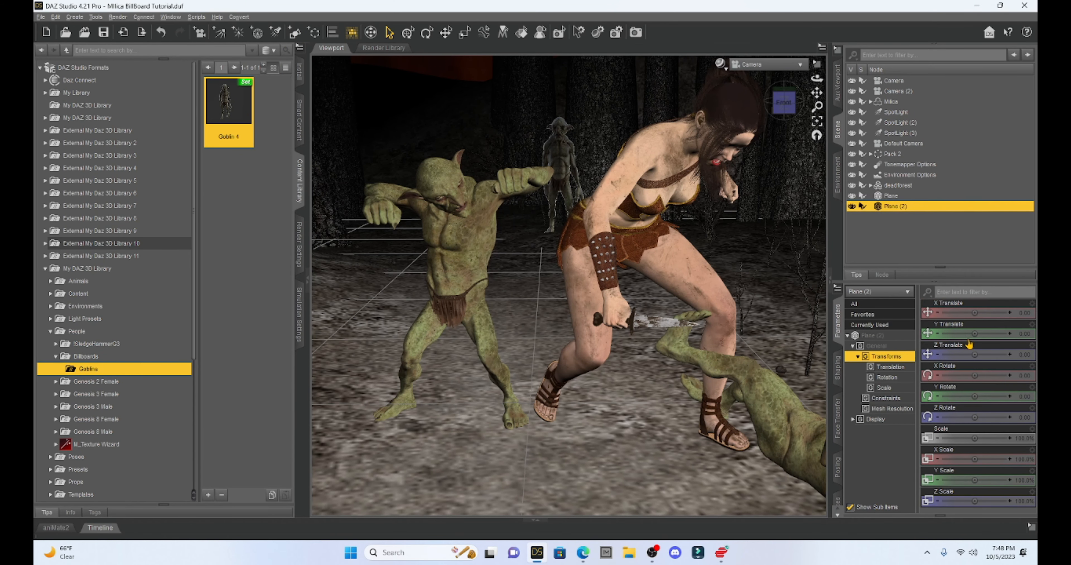
left_click_drag(972, 355, 957, 354)
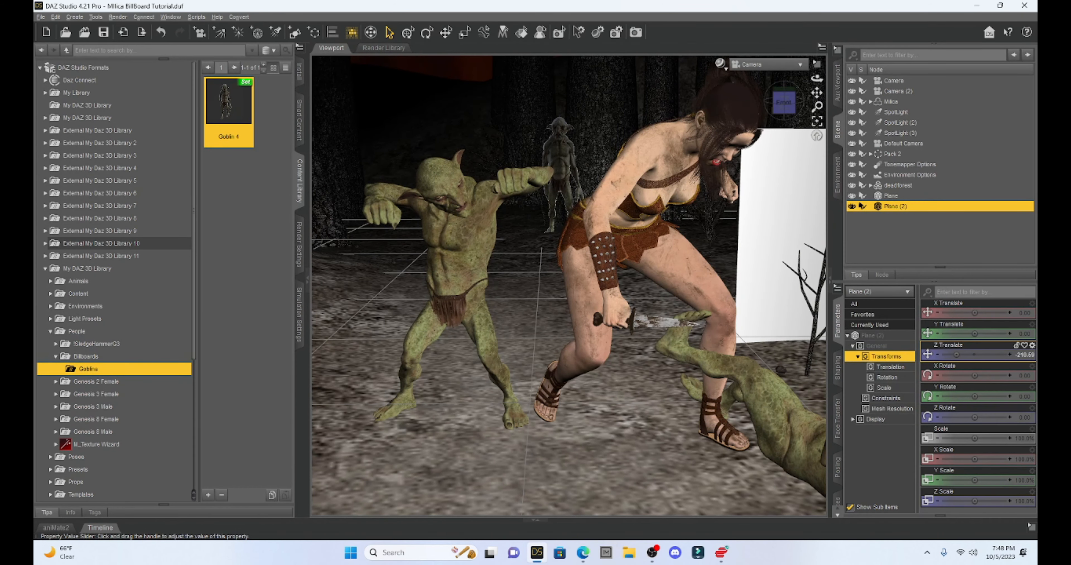
left_click_drag(975, 313, 959, 313)
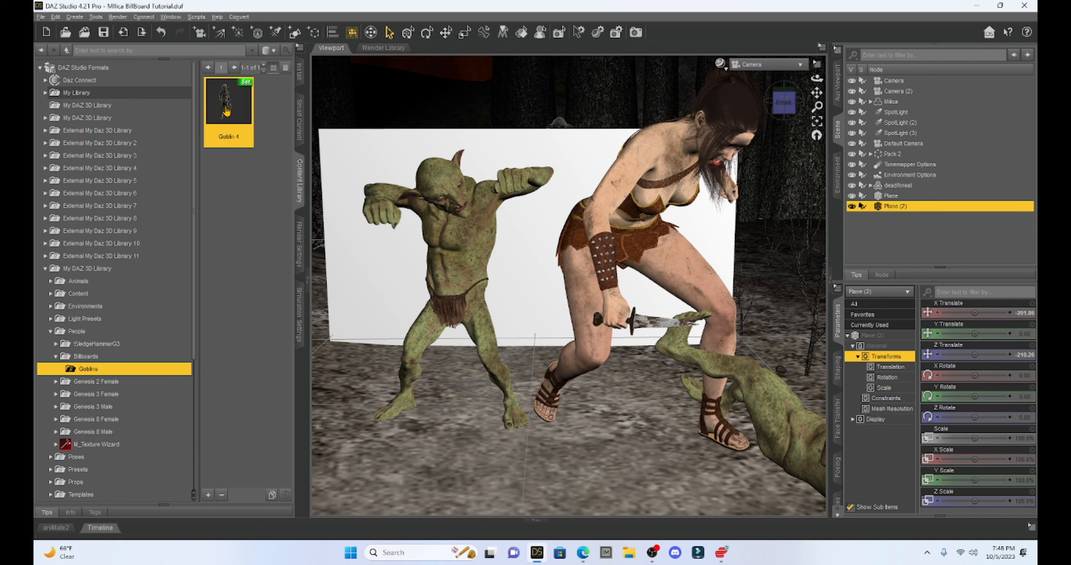
Open My Library > Presets > Shaders > Goblin Billboards in the content library
mouse_move(219, 111)
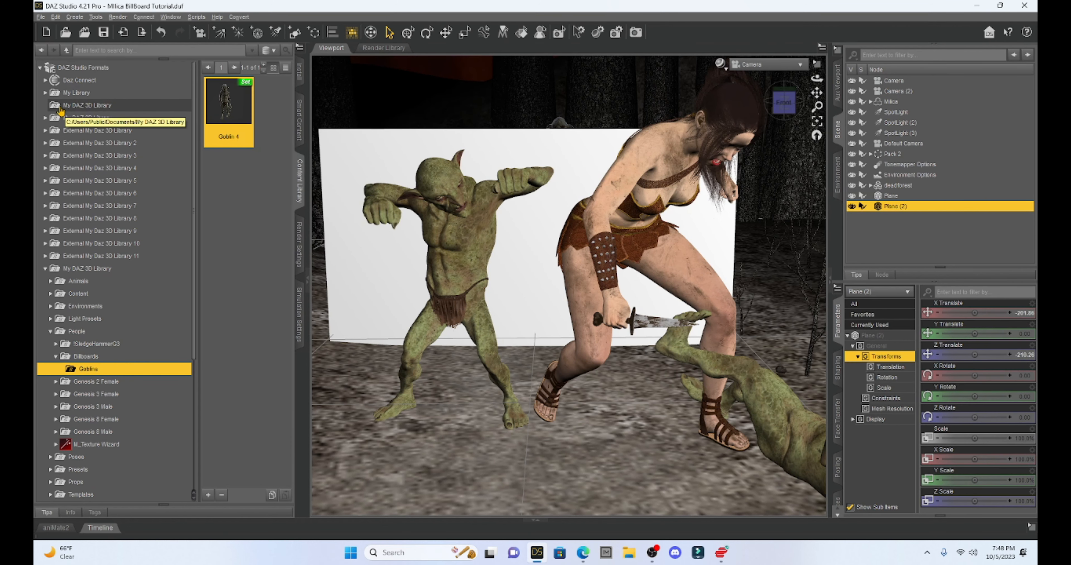
left_click(45, 93)
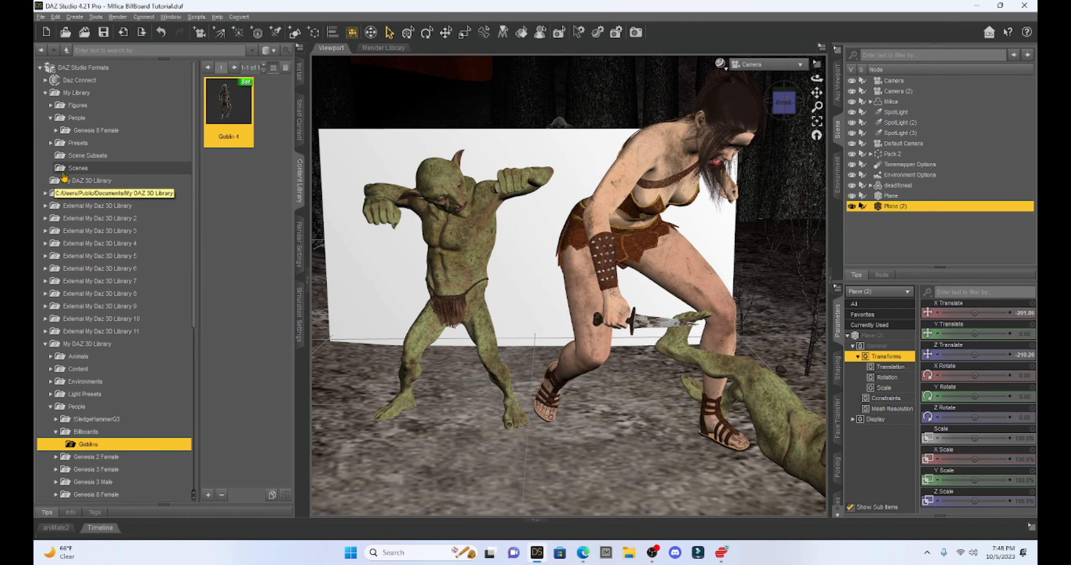
left_click(50, 142)
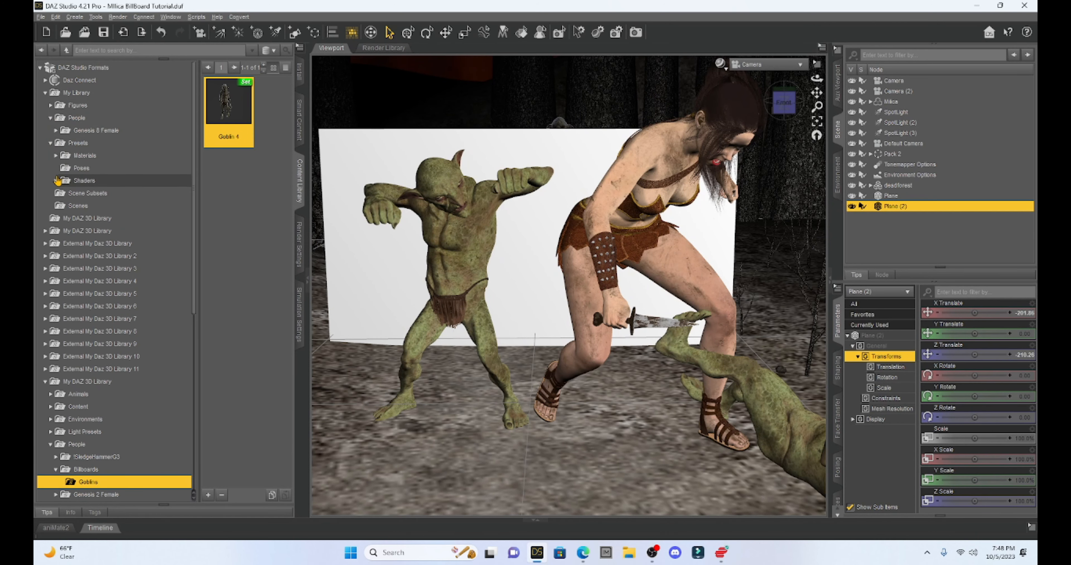
left_click(56, 181)
left_click(85, 194)
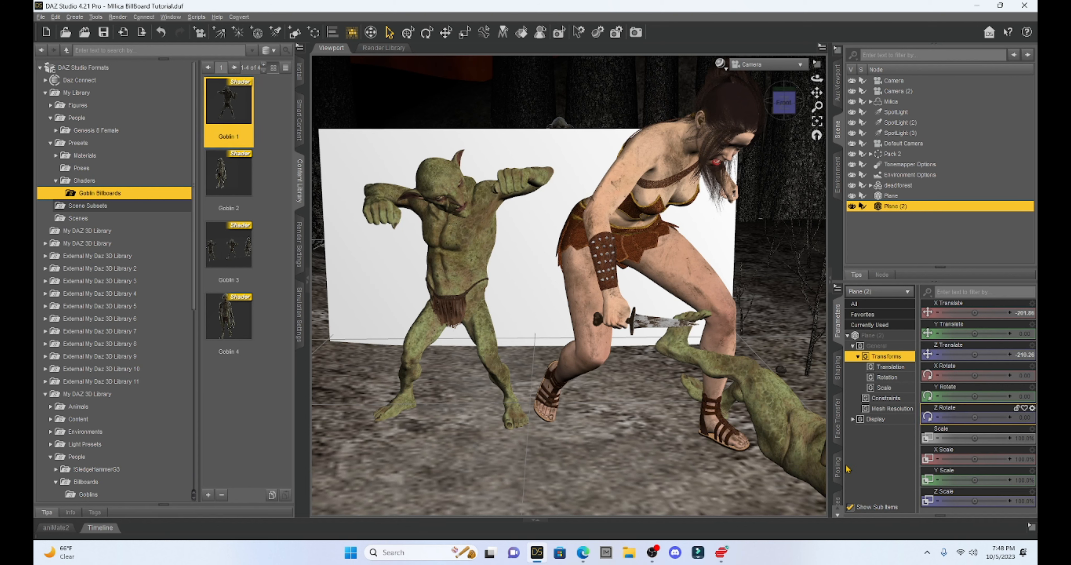
Select the Default surface of Plane (2) and apply the Goblin 1 shader preset to it
left_click(838, 501)
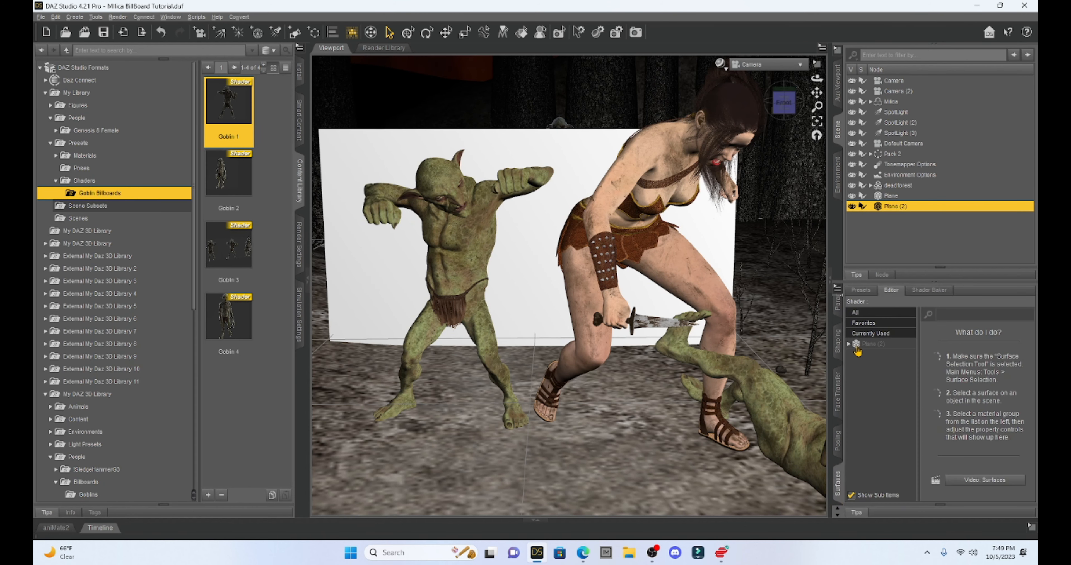
left_click(849, 343)
left_click(853, 354)
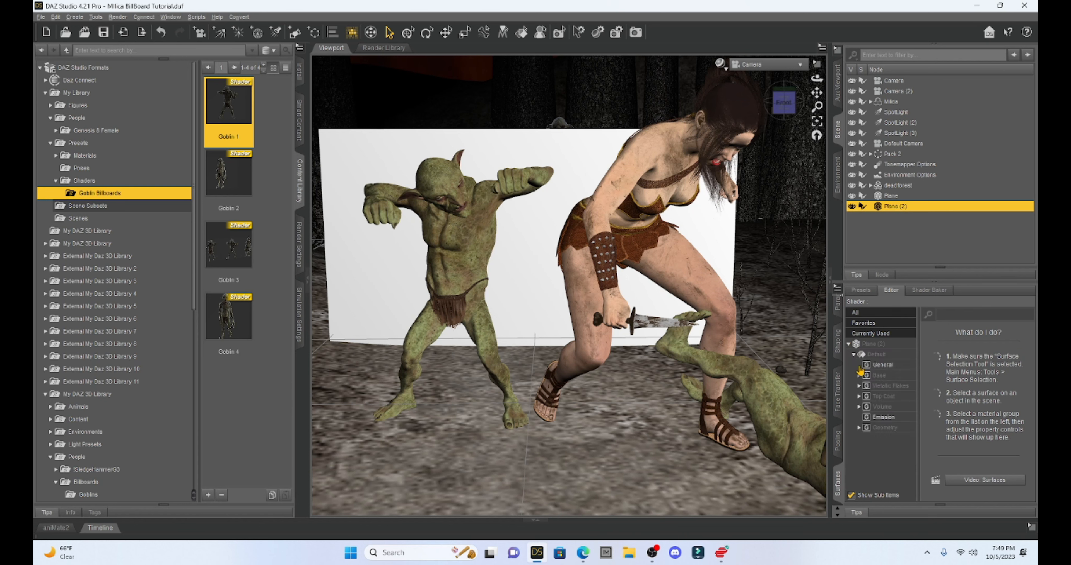
left_click(877, 376)
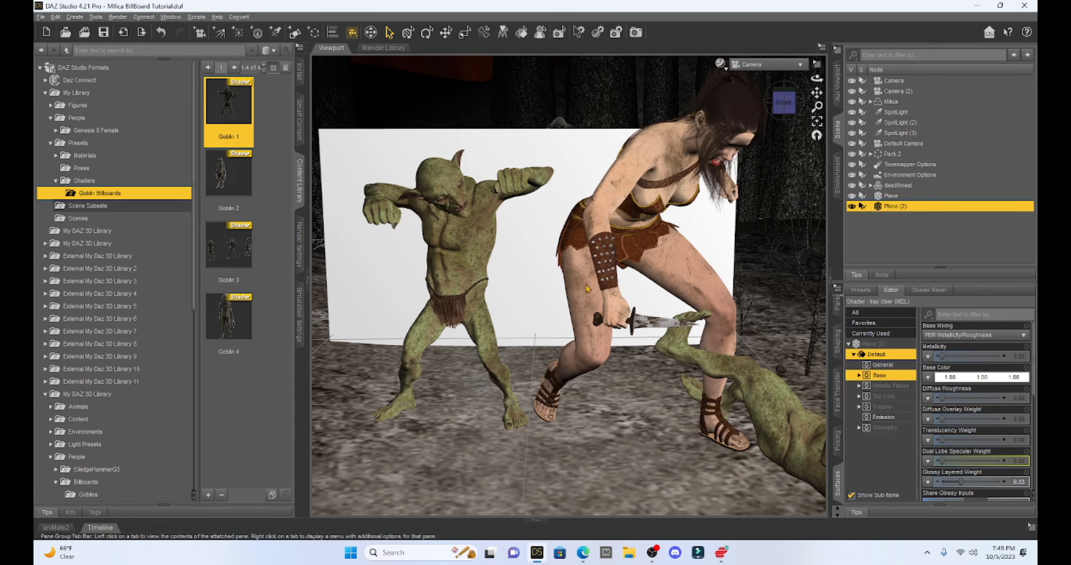
double_click(233, 100)
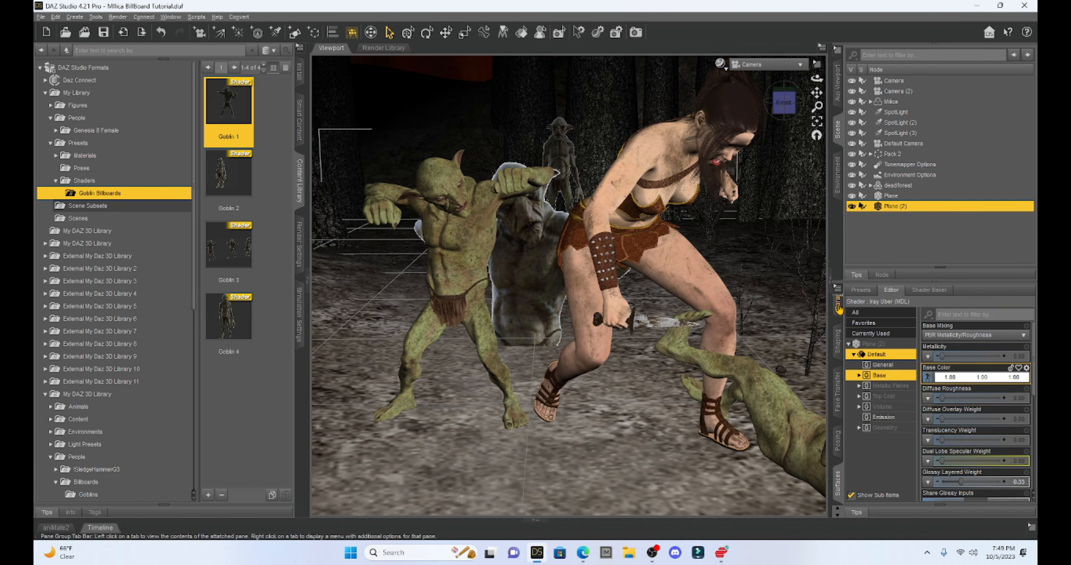
Raise and scale down Plane (2), then fine-tune its height and scale so the whole Goblin 1 figure stands behind the fighters
left_click(839, 308)
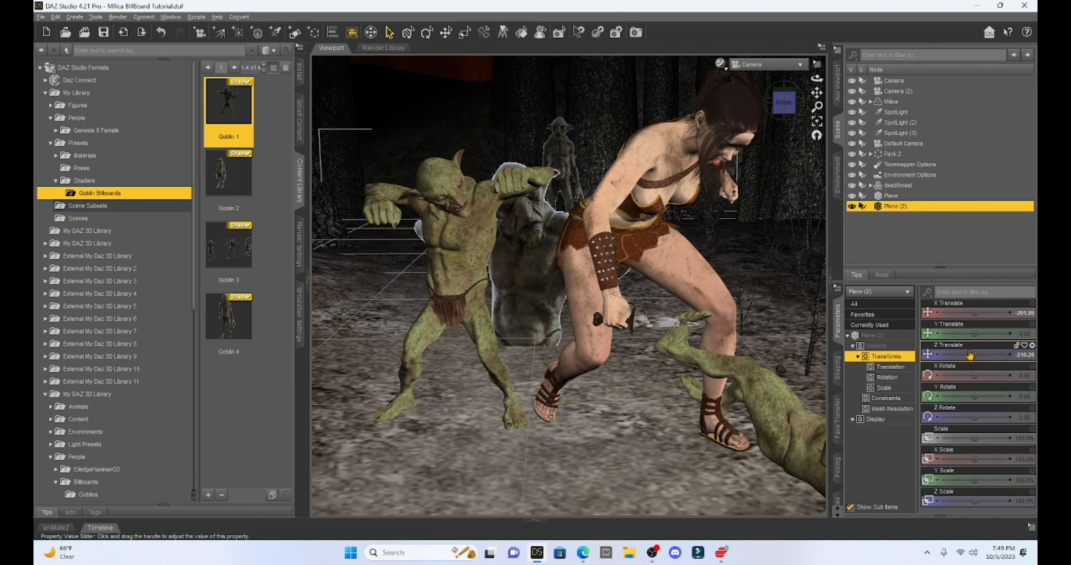
left_click_drag(975, 332, 1003, 333)
left_click_drag(977, 443, 957, 443)
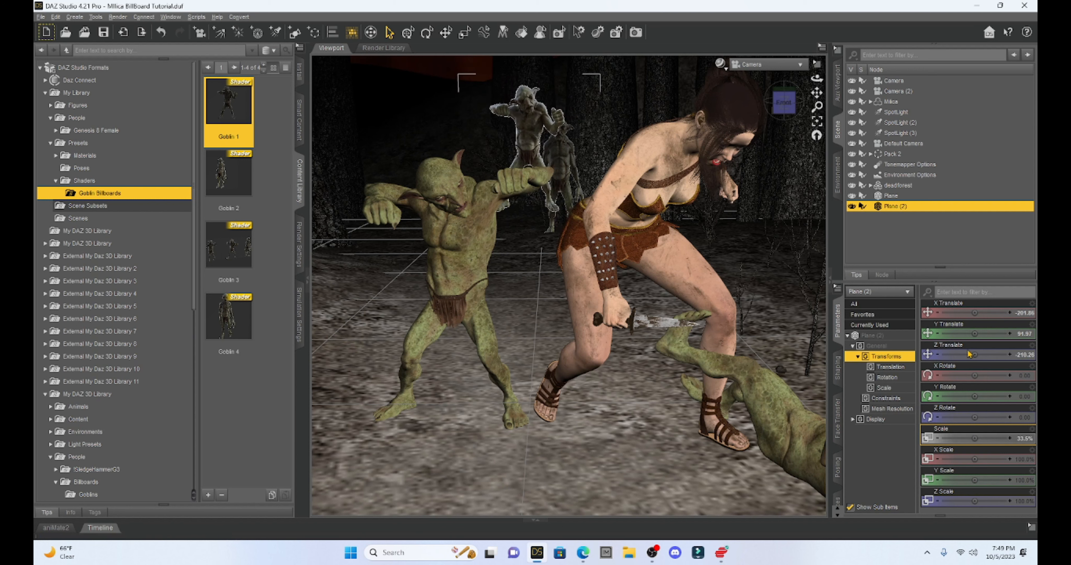
left_click_drag(975, 333, 955, 333)
left_click_drag(975, 438, 990, 438)
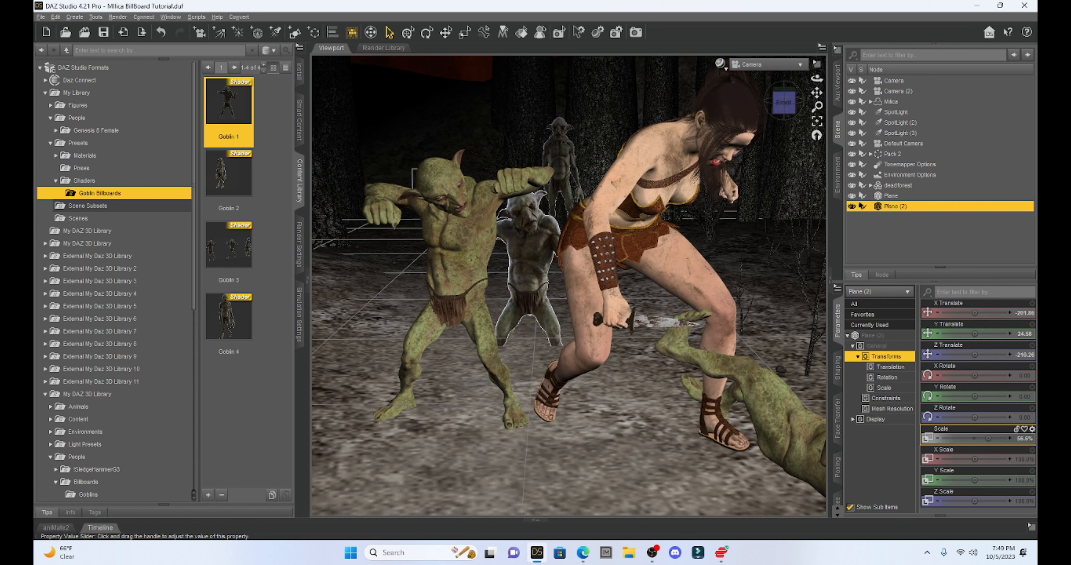
Push Plane (2) back among the trees, shift it to about -356 in X, and adjust its scale and height to the ground
left_click_drag(974, 333, 950, 354)
mouse_move(975, 312)
left_mouse_down()
mouse_move(934, 312)
mouse_move(959, 313)
left_mouse_up()
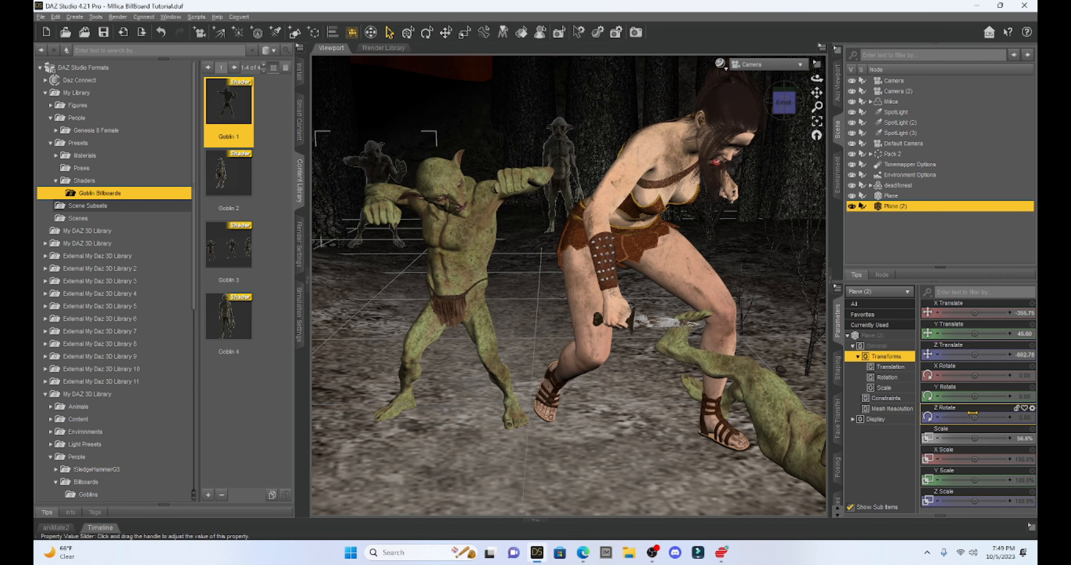
left_click_drag(978, 439, 982, 438)
left_click_drag(975, 334, 973, 344)
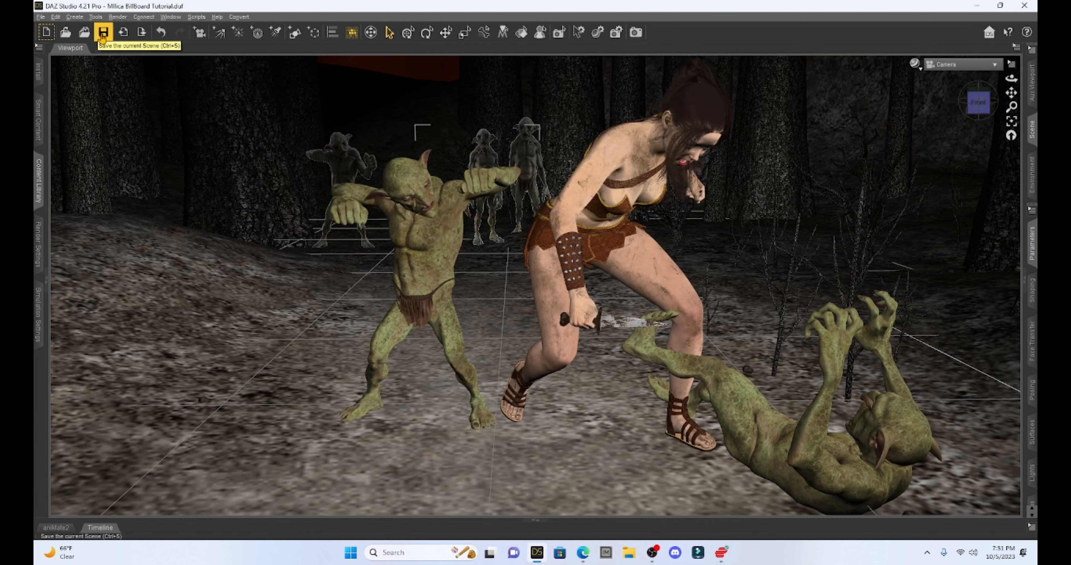
Save the current scene and switch the viewport draw style to the Iray preview
left_click(104, 32)
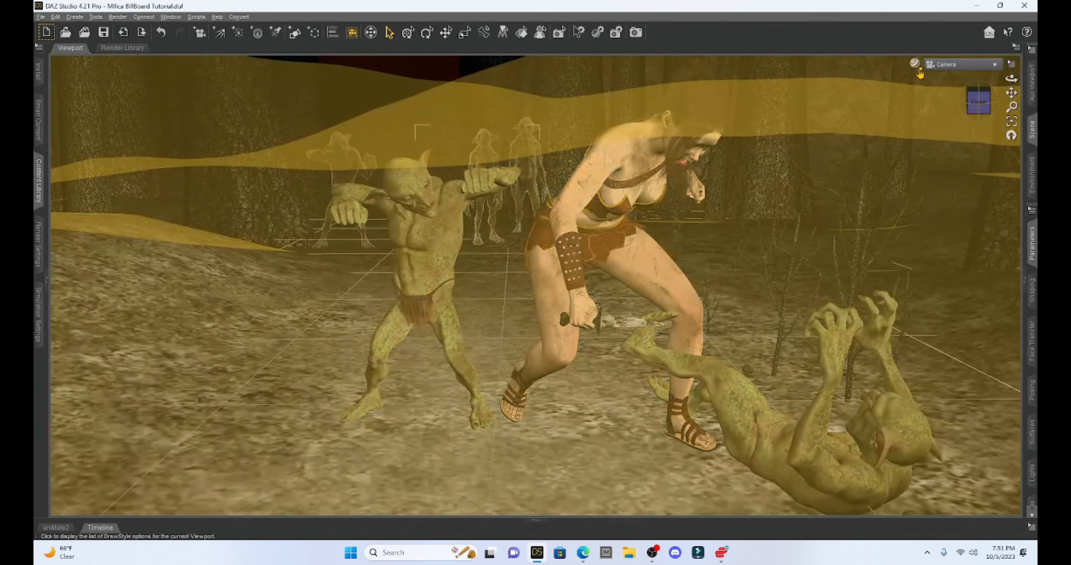
left_click(915, 64)
left_click(909, 202)
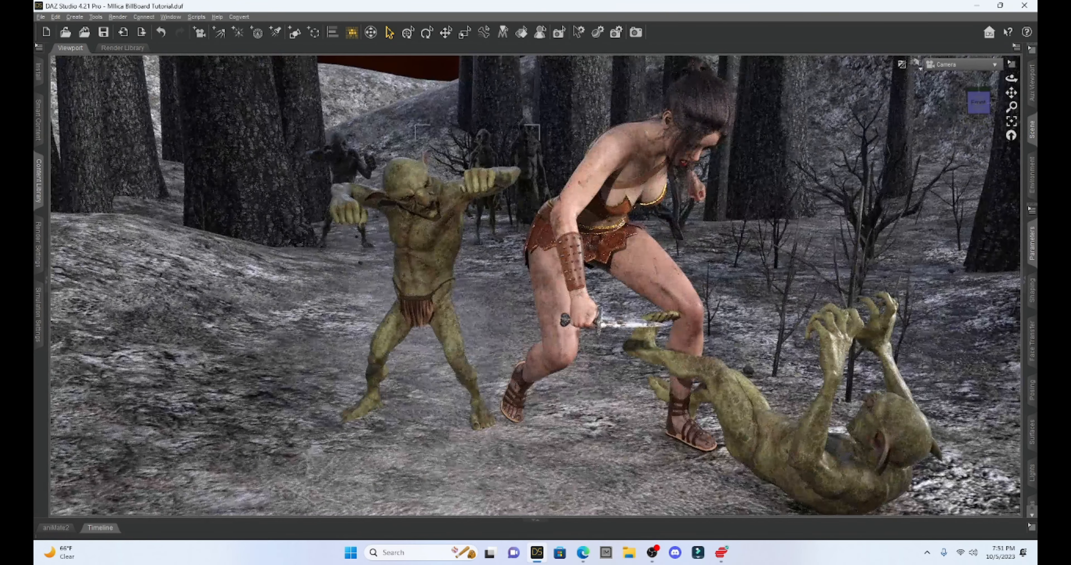